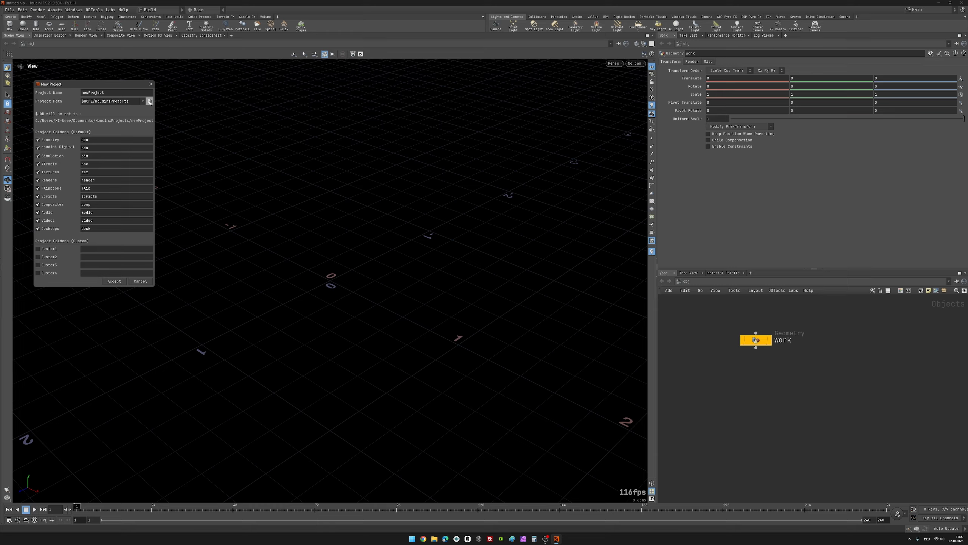
Step: Set the new project's path to the pebbles_tut folder on the Desktop
click(149, 102)
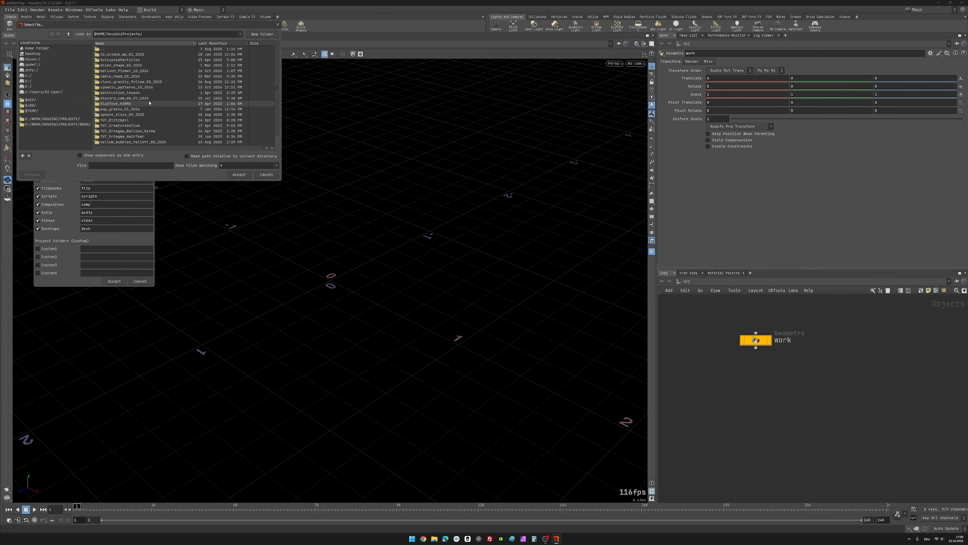
click(56, 54)
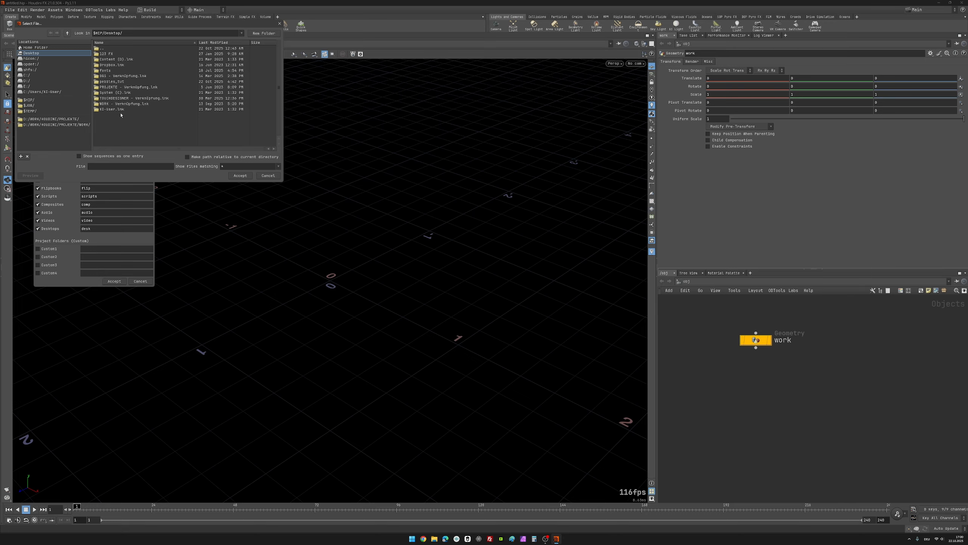
double_click(129, 81)
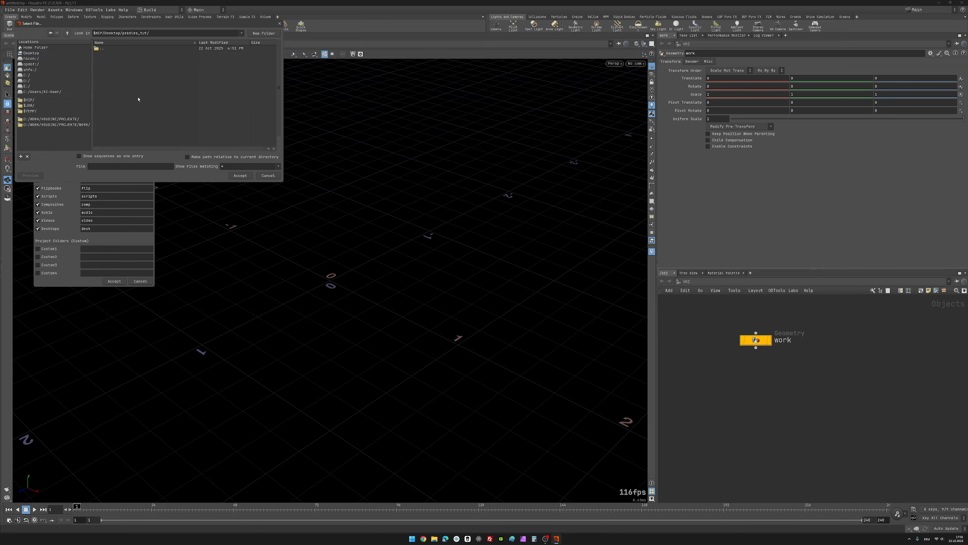
click(235, 174)
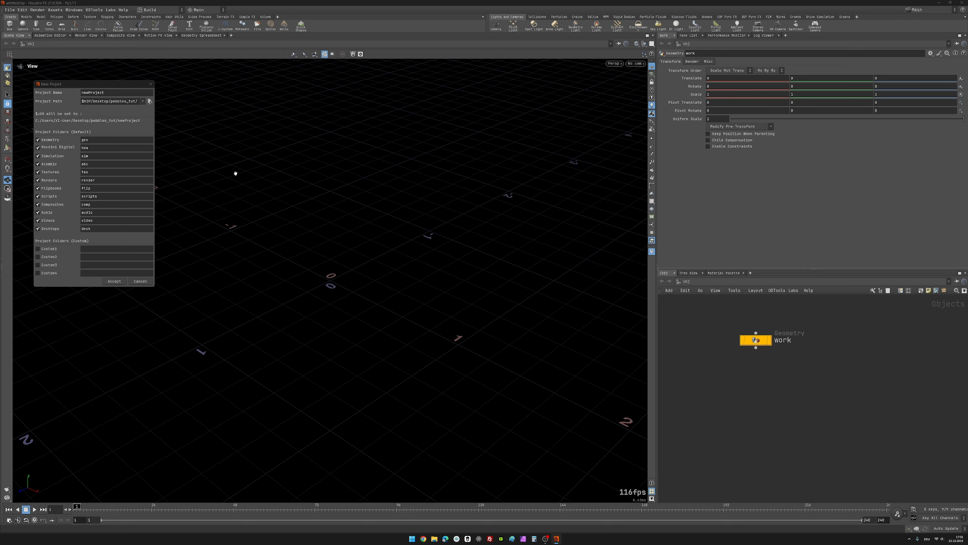
Step: Name the new project pebbles_tut and create it with the default folders
double_click(113, 92)
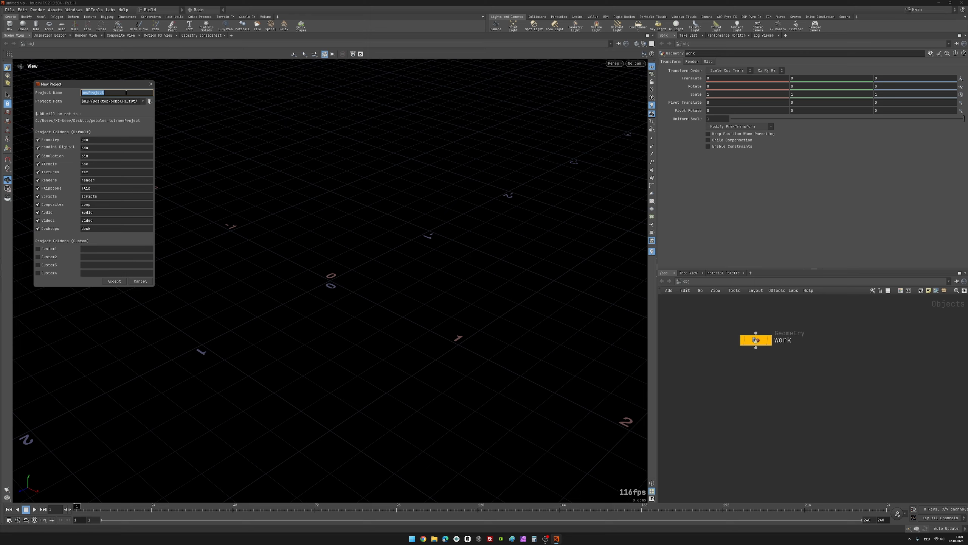
text(pebbles_tut)
click(114, 281)
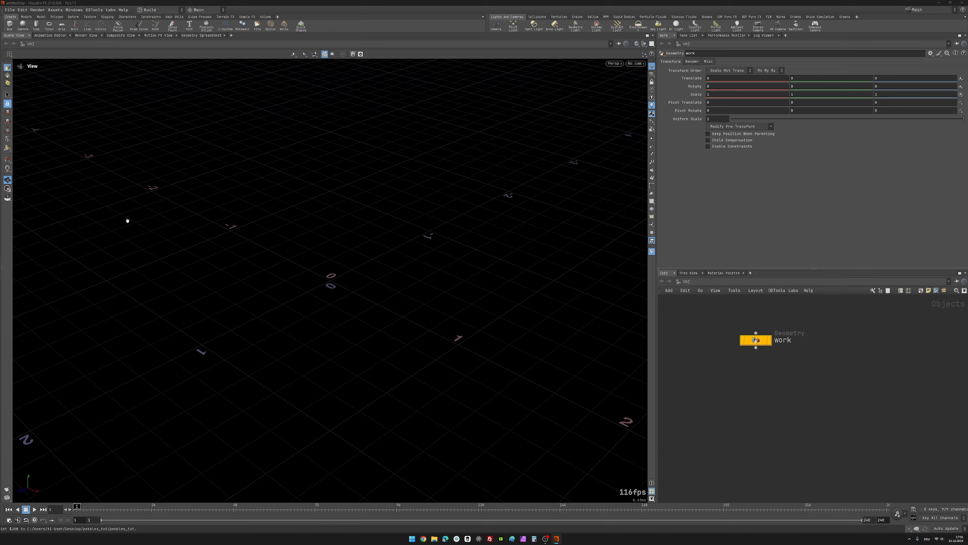
Step: Save the scene under the file name pebbles_tut in the project folder
click(10, 11)
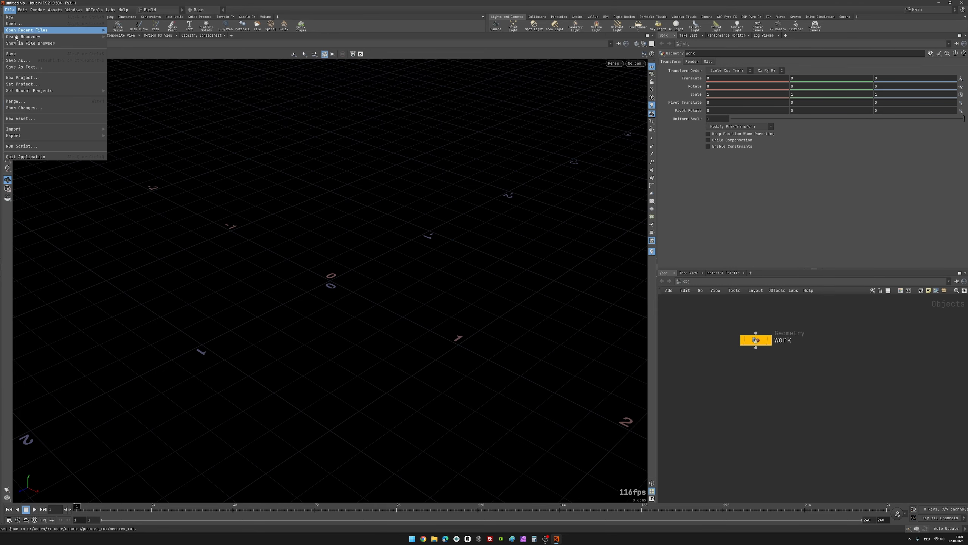
click(36, 61)
click(89, 147)
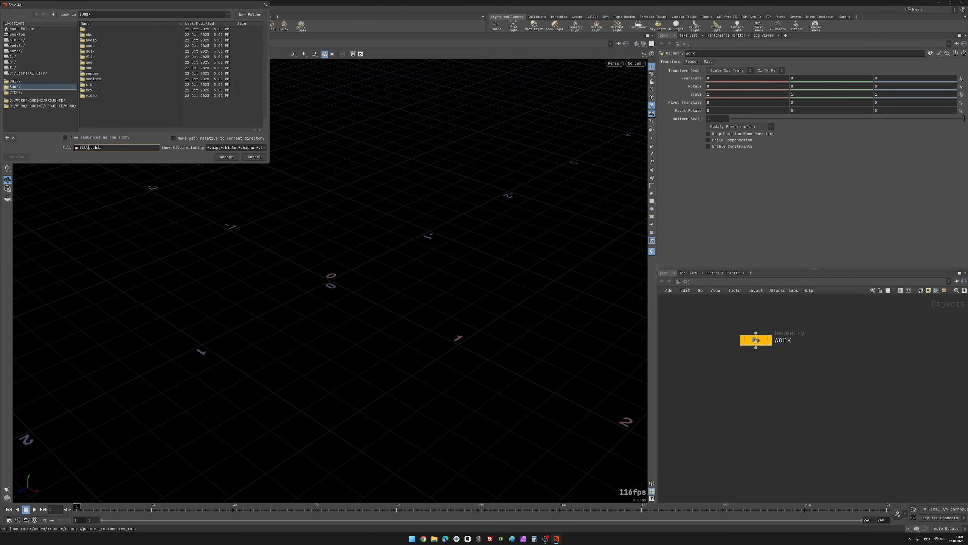
double_click(91, 147)
text(pebbles_tut)
key(Return)
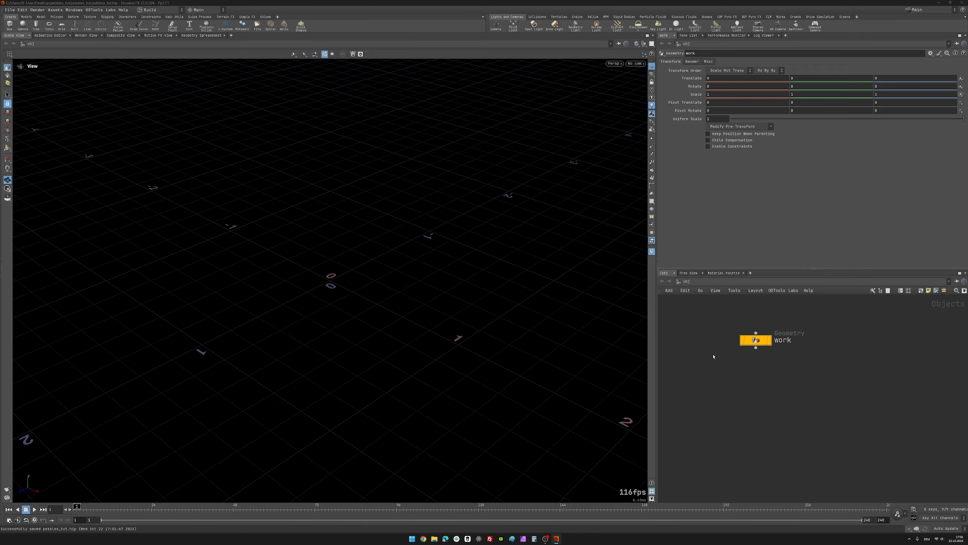
Step: Go inside the work geometry object and add a polygon Sphere node
mouse_move(750, 341)
double_click(754, 340)
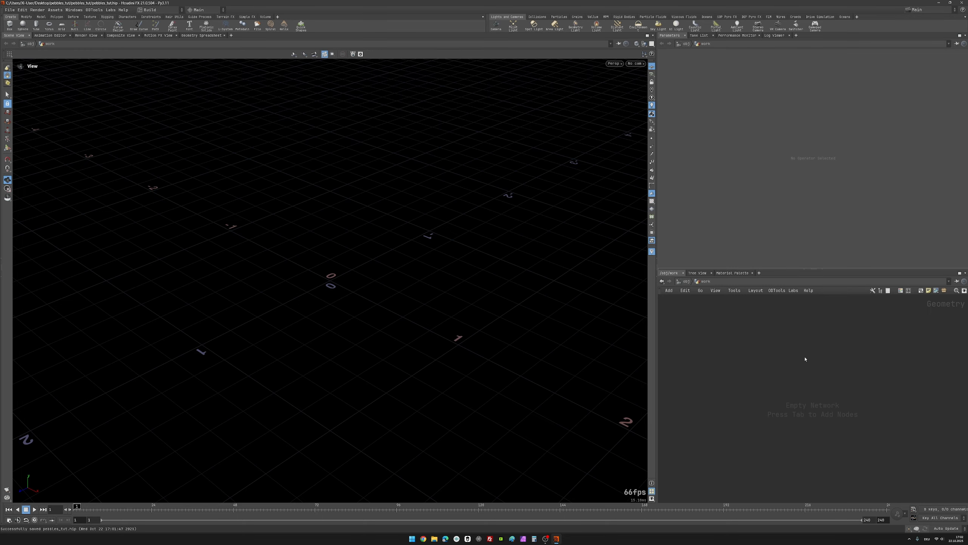
key(Tab)
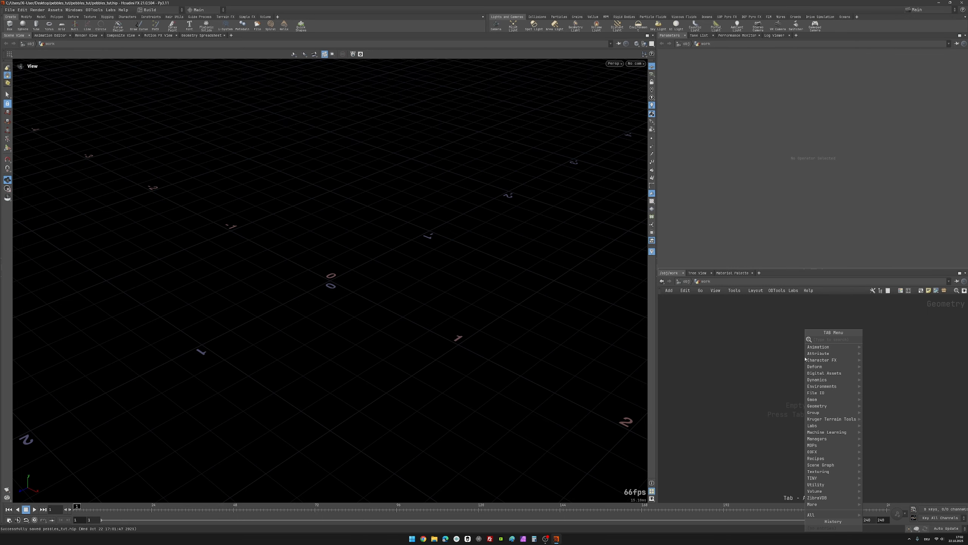
text(sph)
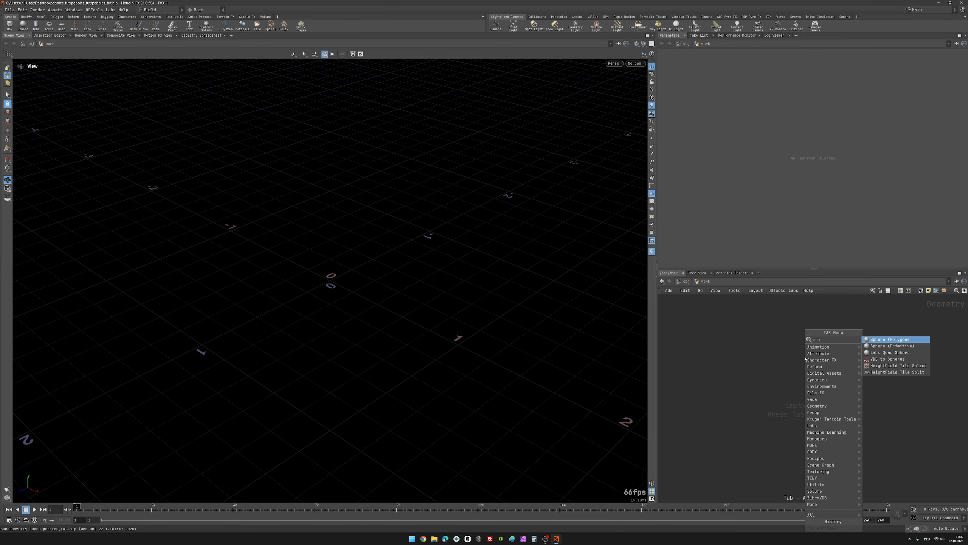
key(Return)
click(806, 359)
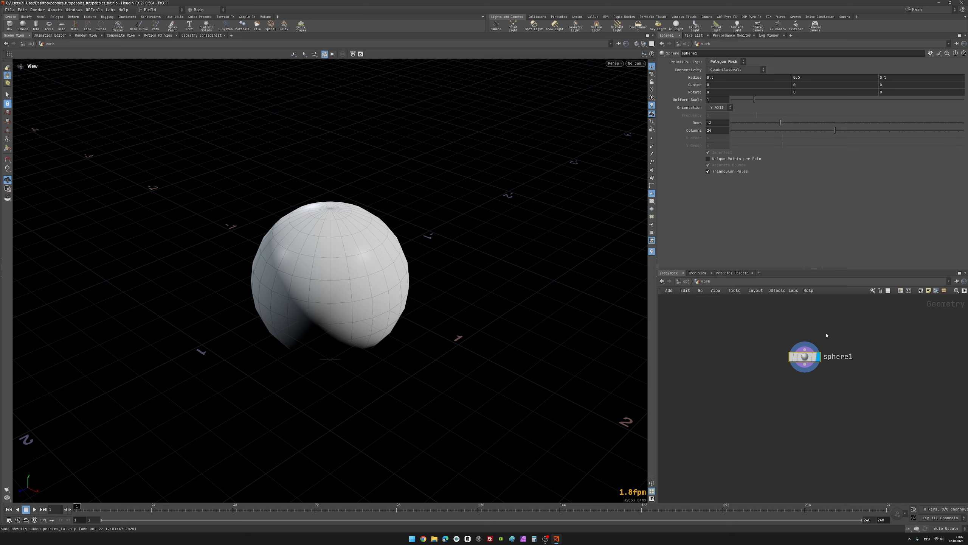
Step: Set the sphere's primitive type to Polygon with a frequency of 10, and save the scene
drag(774, 329, 857, 415)
click(730, 63)
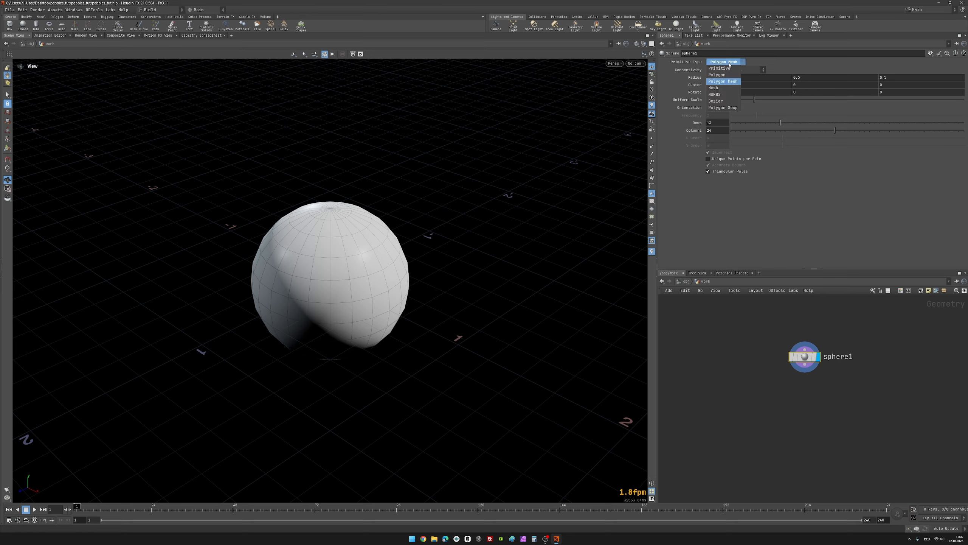
click(721, 70)
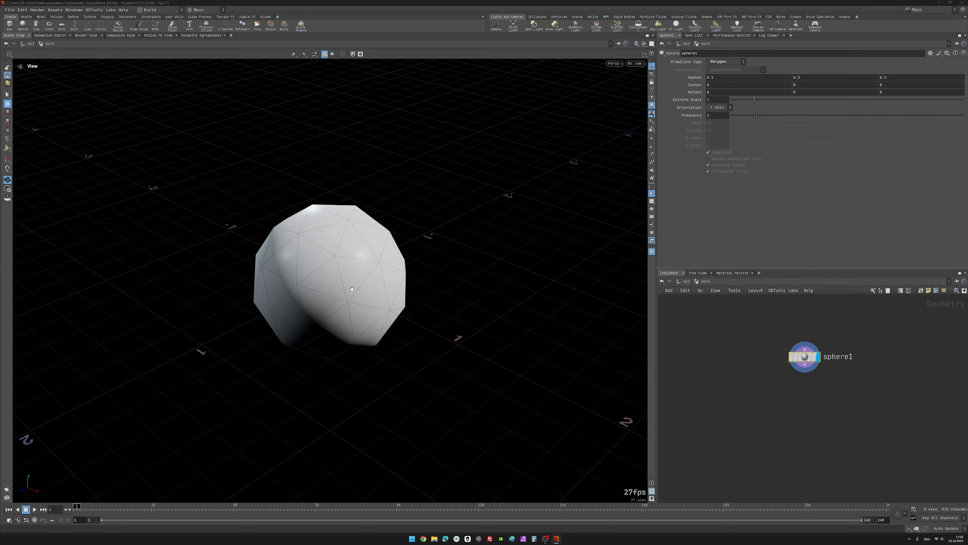
double_click(708, 115)
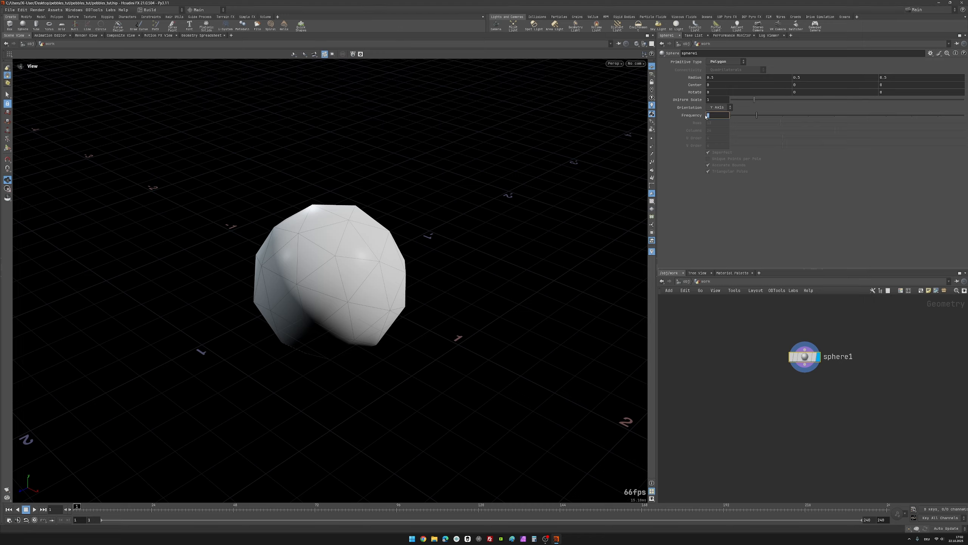
click(756, 116)
drag(765, 118, 964, 117)
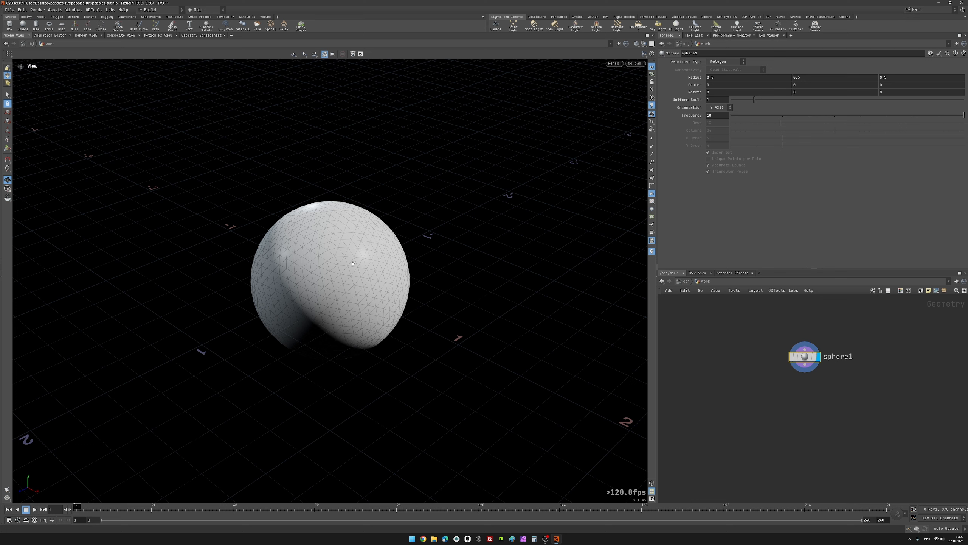
key(ctrl+s)
Step: Examine the sphere's triangulated surface up close and from several angles
mouse_move(325, 267)
mouse_down()
mouse_move(298, 236)
mouse_move(307, 309)
mouse_move(343, 265)
mouse_up()
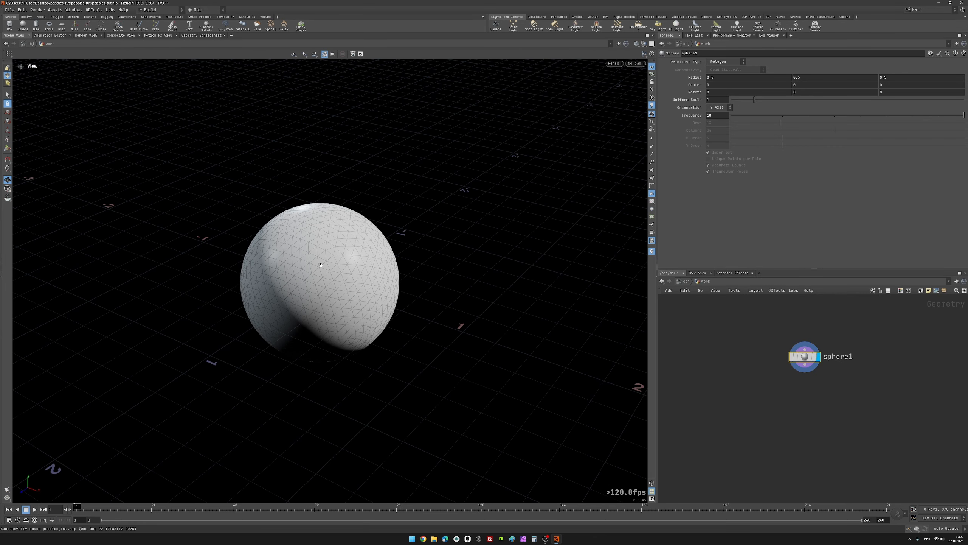
right_drag(322, 276, 312, 308)
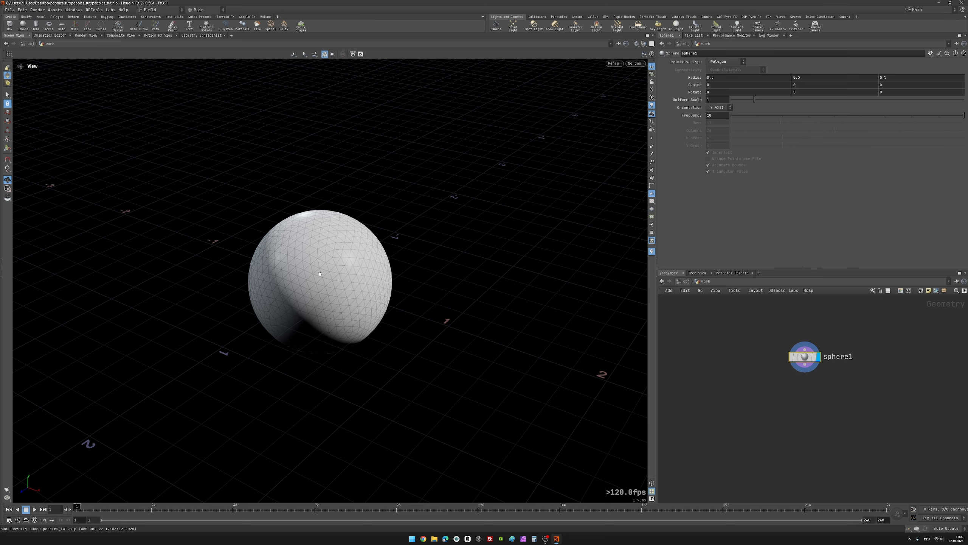
middle_drag(321, 274, 299, 246)
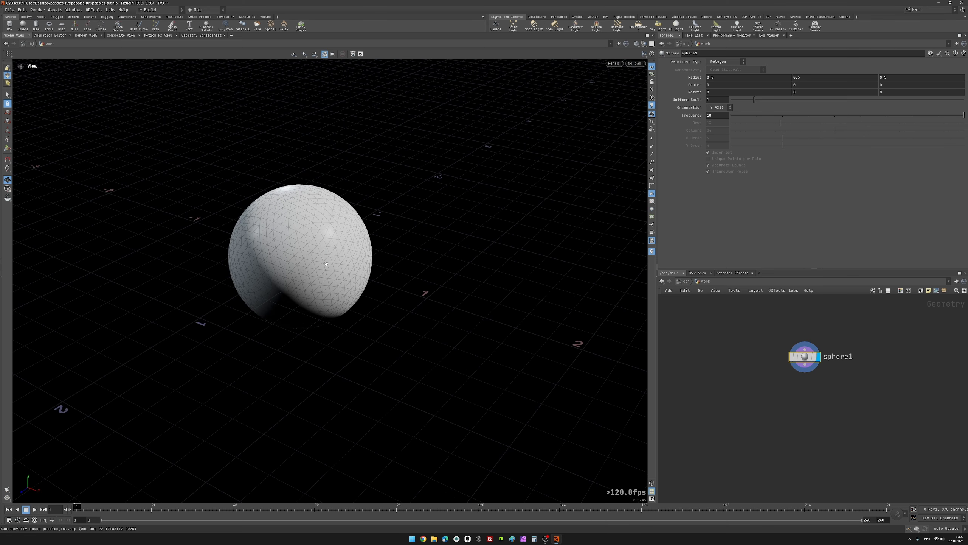
right_drag(298, 269, 966, 186)
right_drag(528, 231, 522, 194)
middle_drag(522, 194, 429, 224)
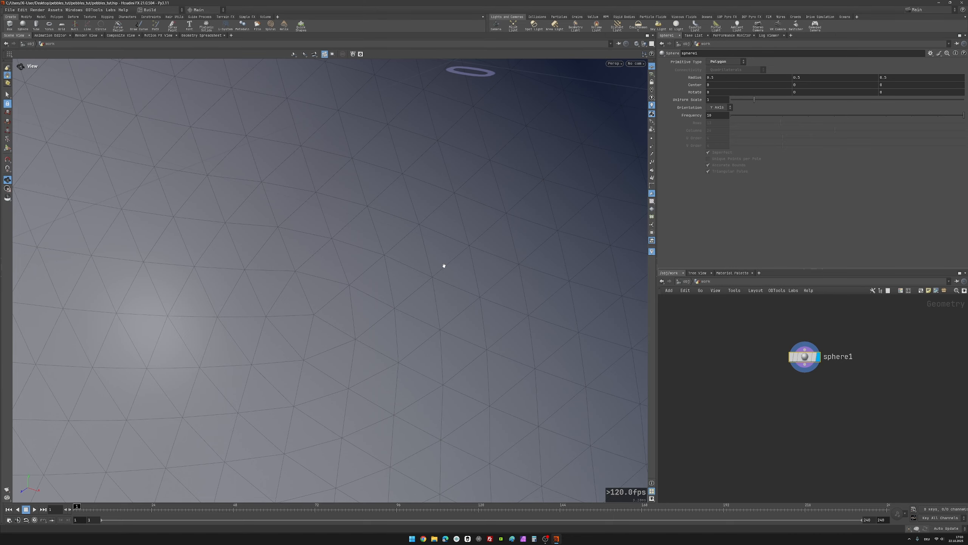
right_drag(442, 264, 429, 235)
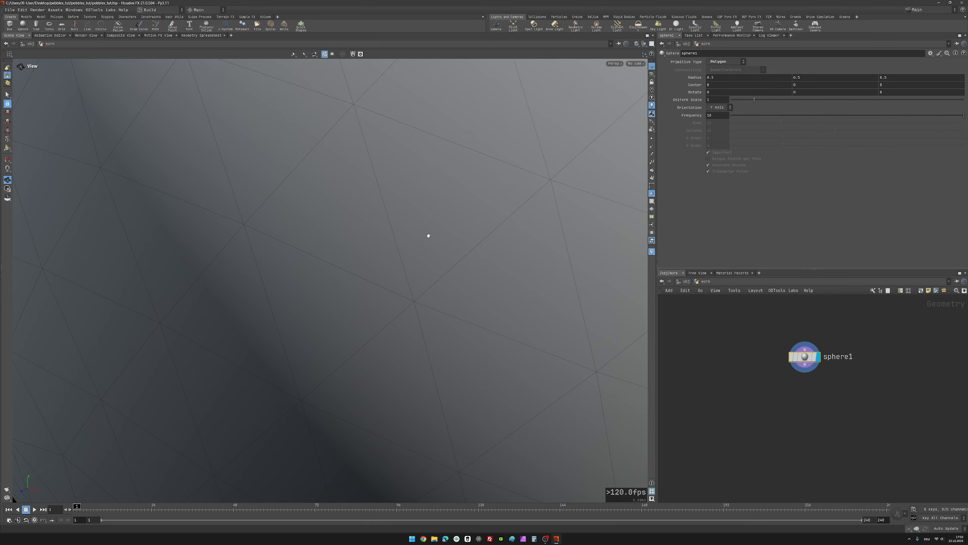
key(h)
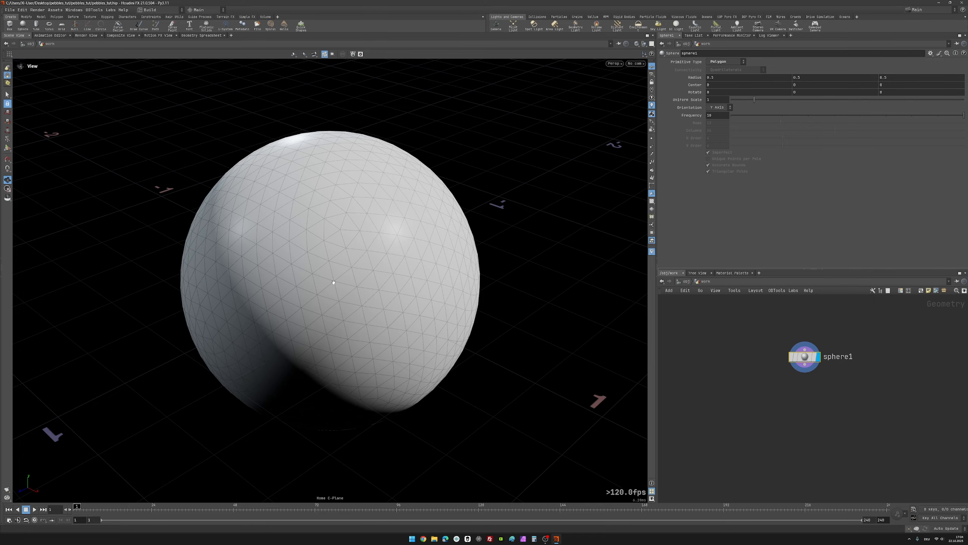
scroll(335, 282, down, 10)
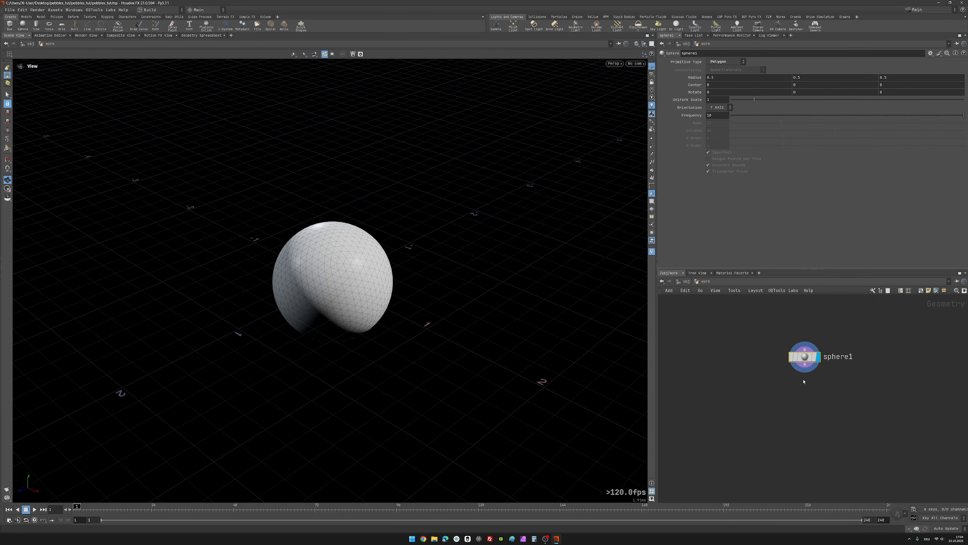
Step: Add an IsoOffset node below the sphere, fed by the sphere's output
middle_drag(805, 394, 770, 394)
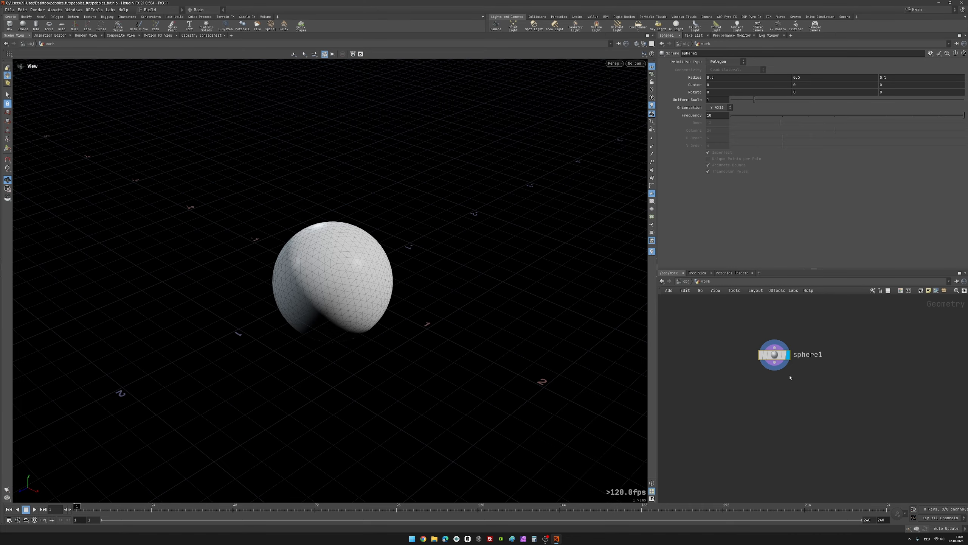
key(Tab)
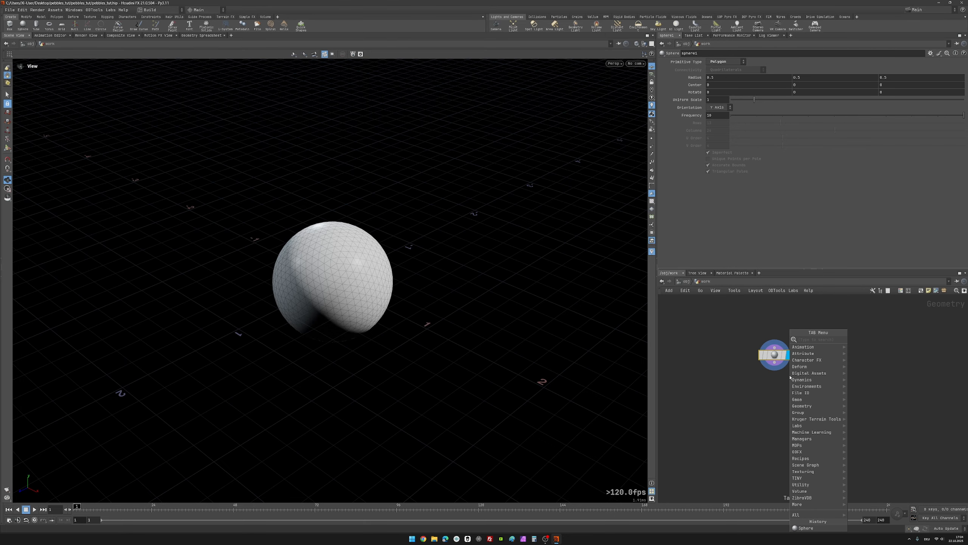
text(isoo)
key(Return)
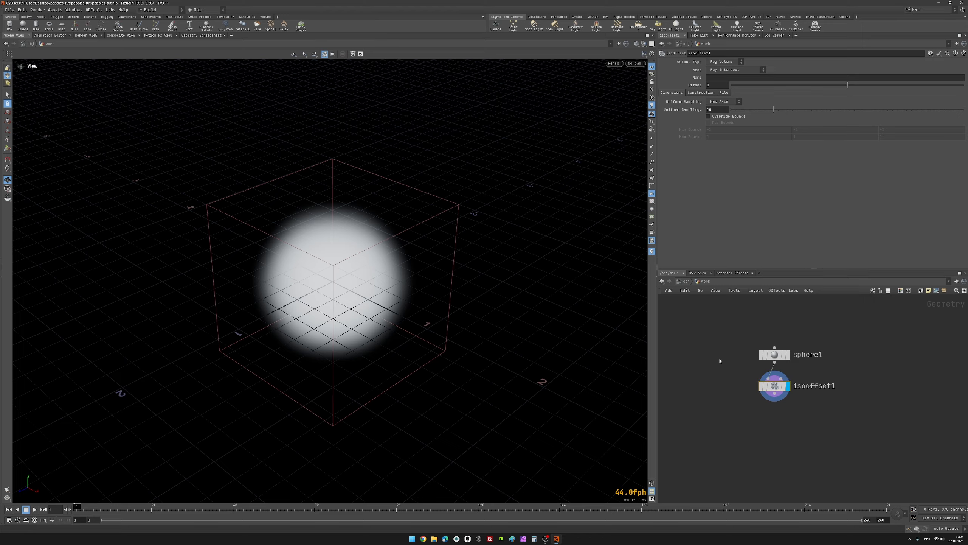
middle_drag(733, 361, 739, 336)
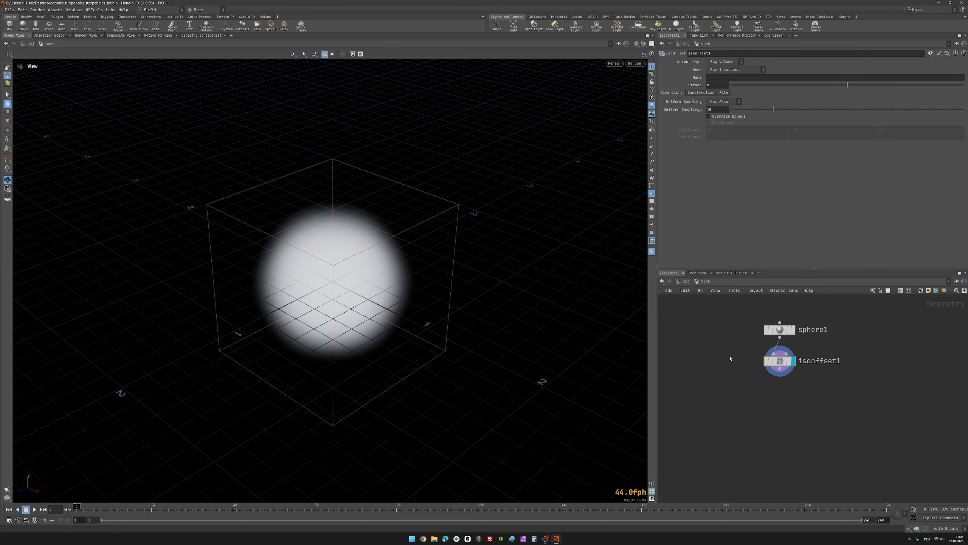
Step: Set the IsoOffset node's uniform sampling divisions to 50
mouse_move(335, 285)
mouse_down()
mouse_move(348, 229)
mouse_move(383, 267)
mouse_move(383, 254)
mouse_move(338, 289)
mouse_move(328, 274)
mouse_up()
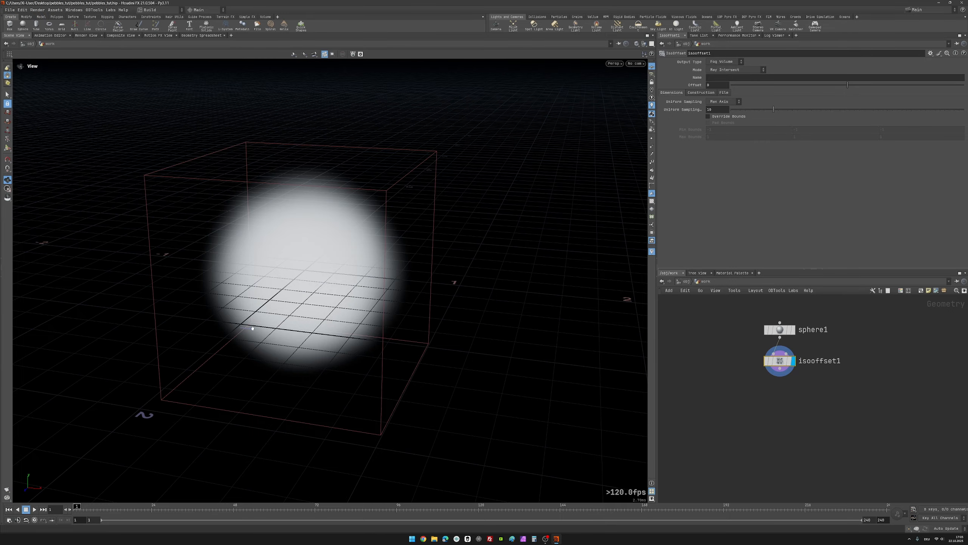
drag(306, 251, 348, 288)
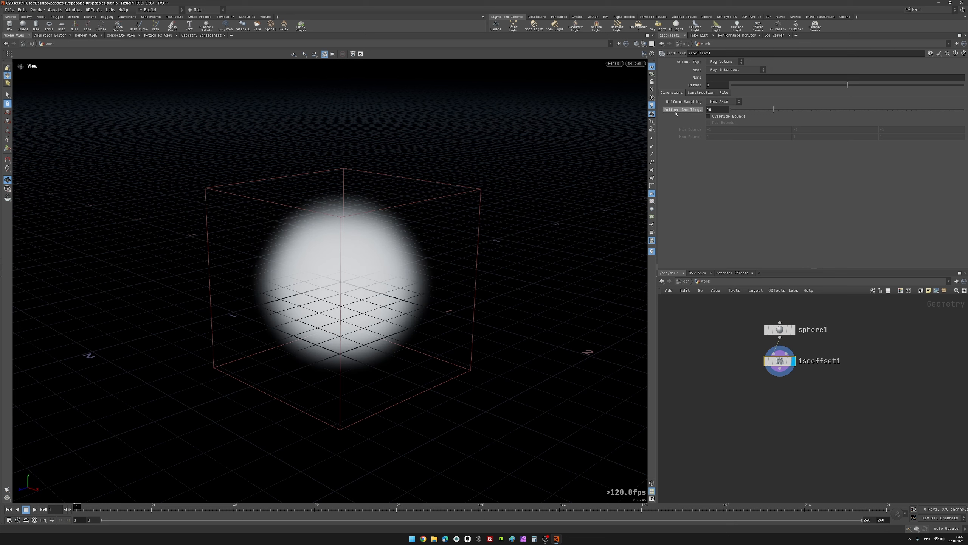
click(720, 109)
text(50)
key(Return)
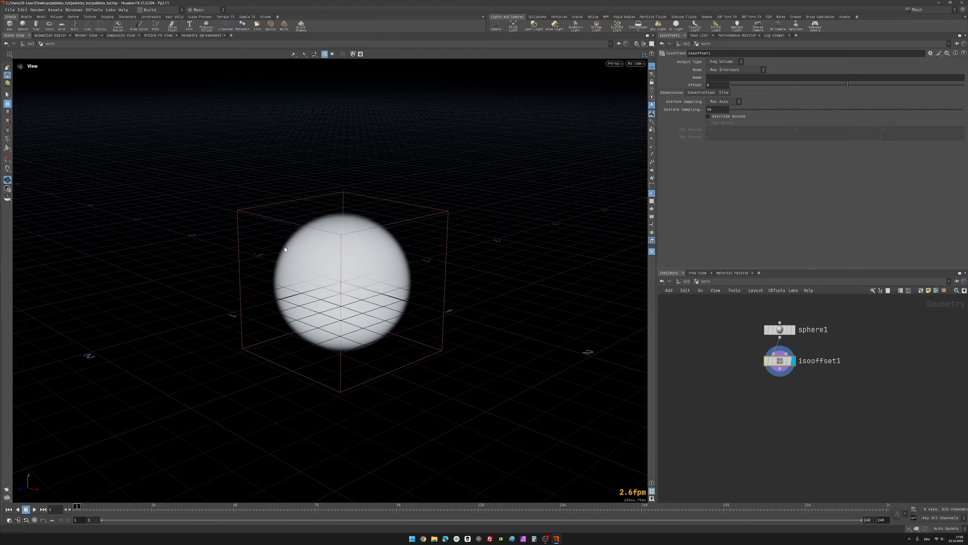
Step: Compare the source sphere with the fog volume by displaying sphere1 and switching back to isooffset1
mouse_move(793, 362)
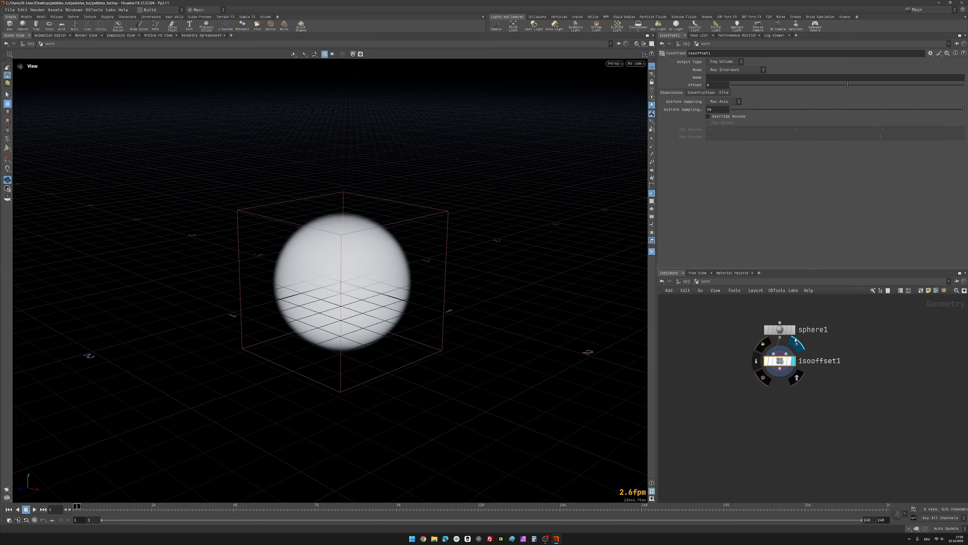
click(794, 330)
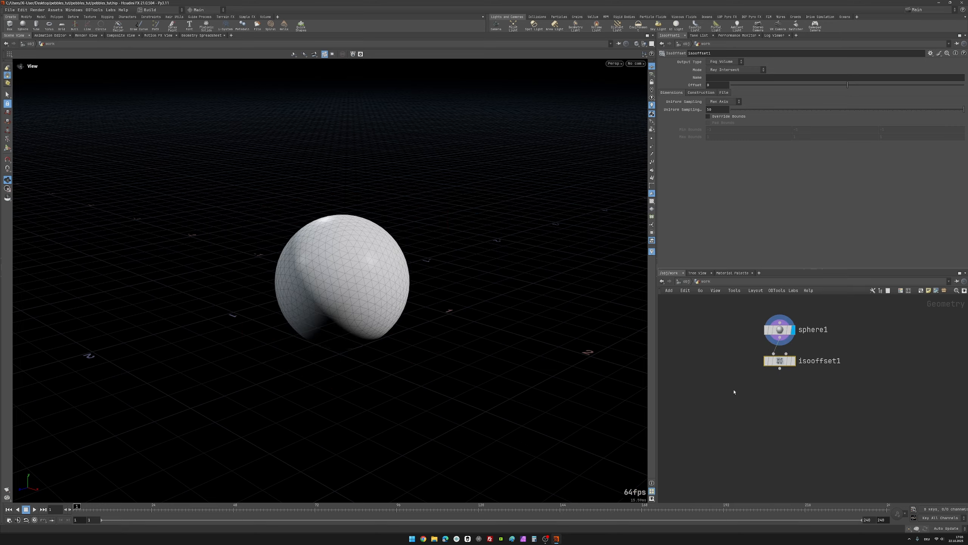
click(794, 361)
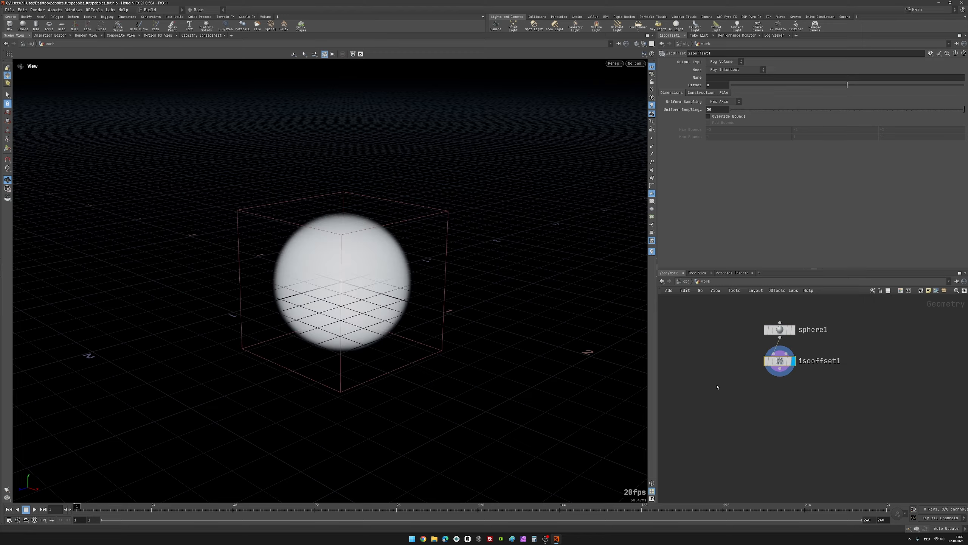
mouse_move(788, 331)
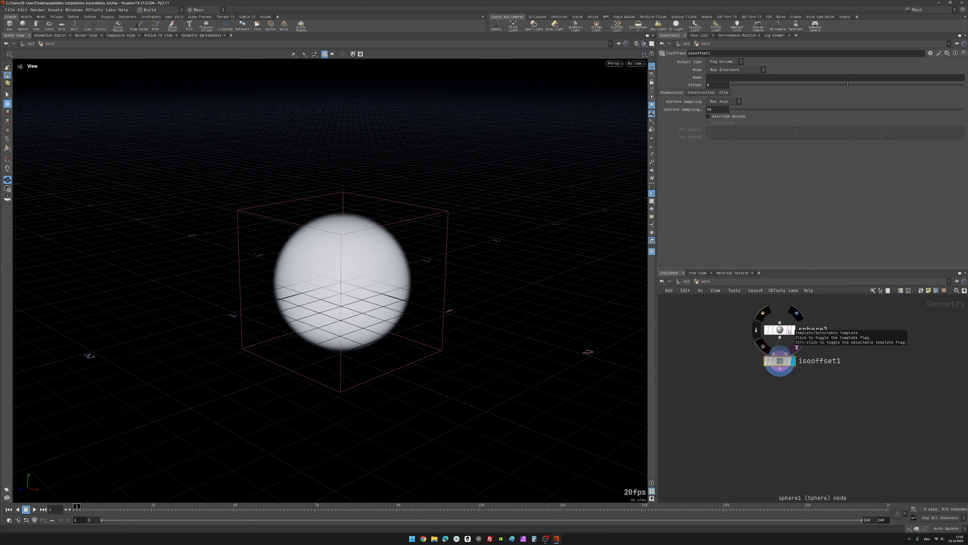
Step: Overlay sphere1 as a template on the fog volume and try uniform sampling divisions of 10 on isooffset1
click(789, 331)
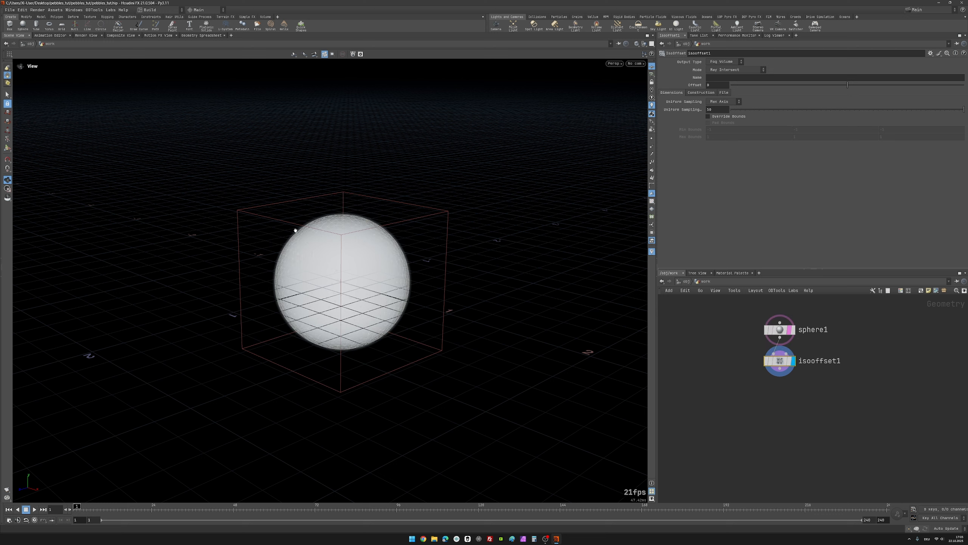
middle_drag(755, 341, 774, 351)
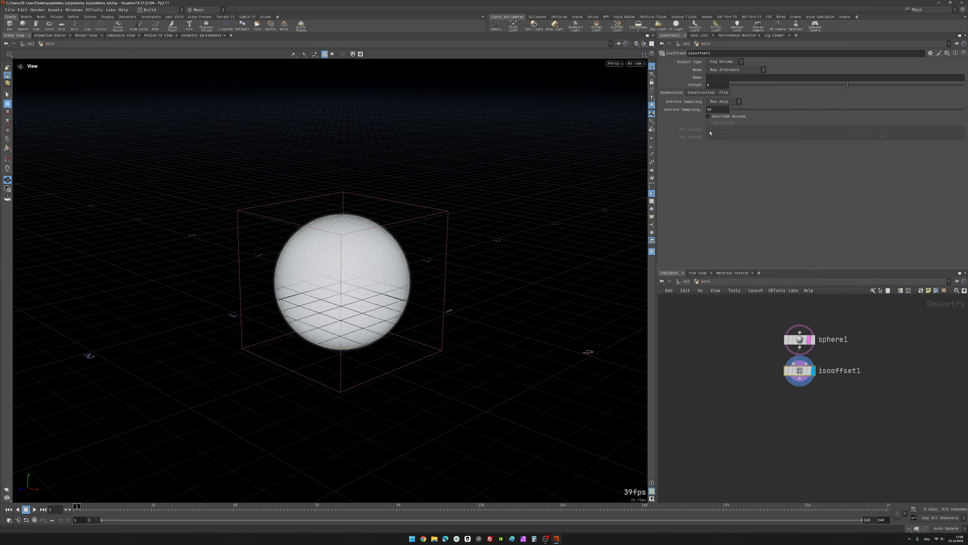
click(716, 109)
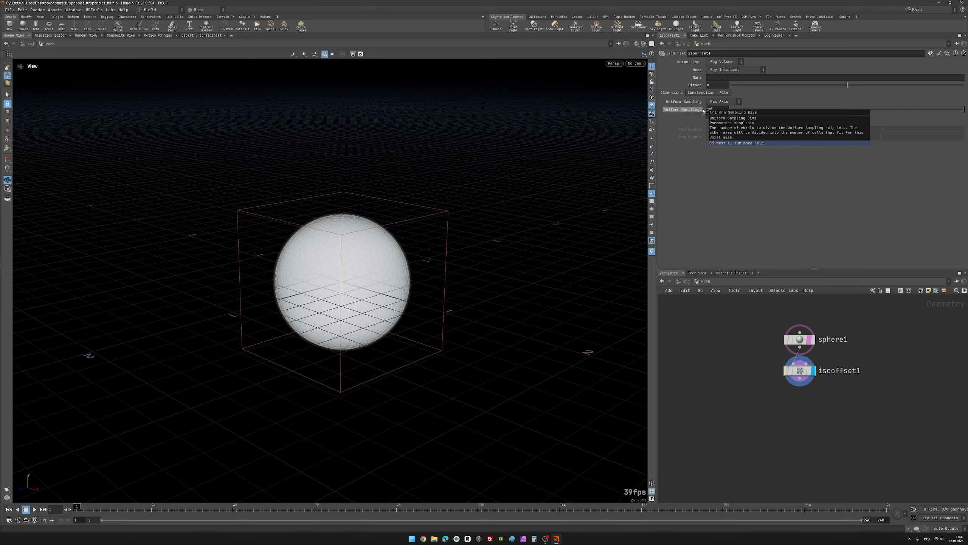
text(10)
key(Return)
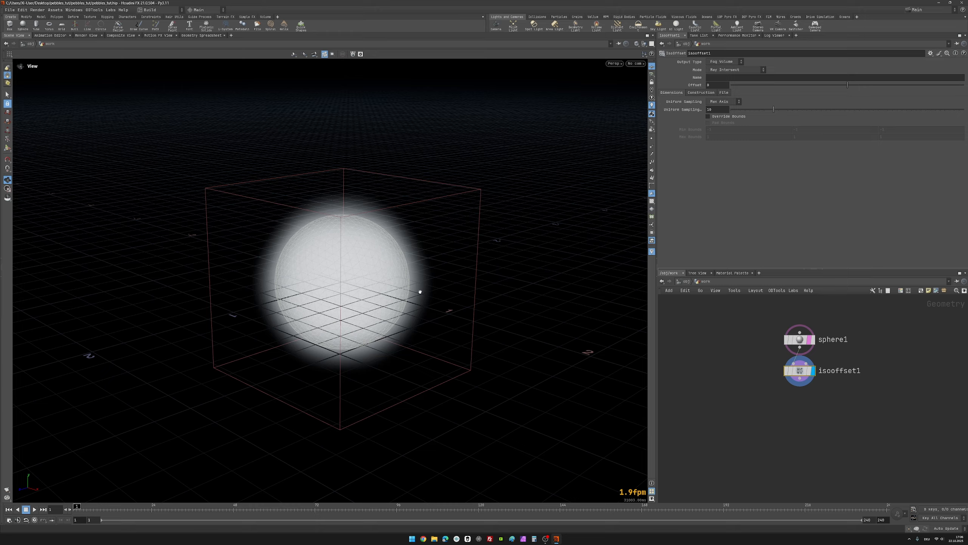
Step: Undo the sampling divisions change on isooffset1 and turn off sphere1's template display
key(ctrl+z)
click(813, 339)
middle_drag(800, 437, 740, 411)
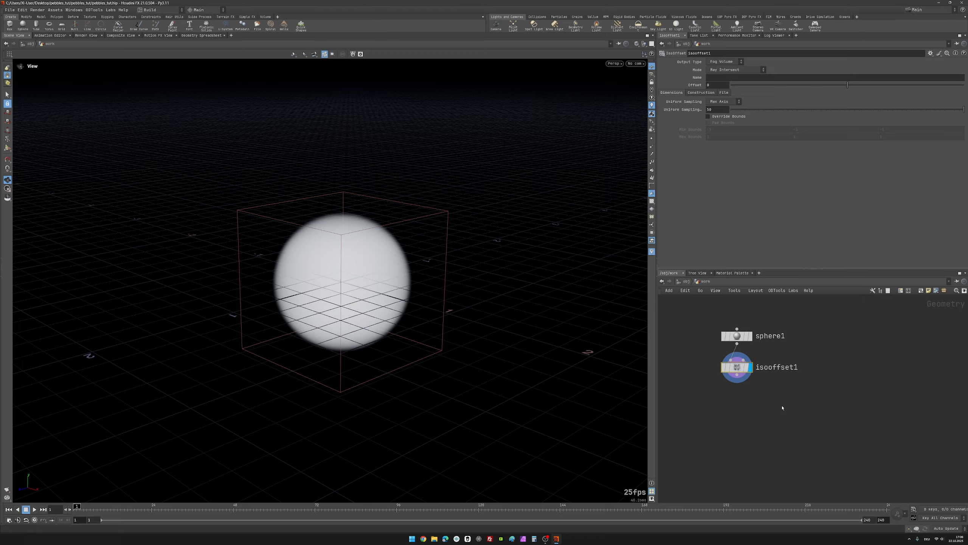
Step: Move isooffset1 in the network so it sits below and to the right of sphere1
drag(739, 368, 817, 373)
scroll(710, 390, down, 2)
middle_drag(710, 390, 732, 365)
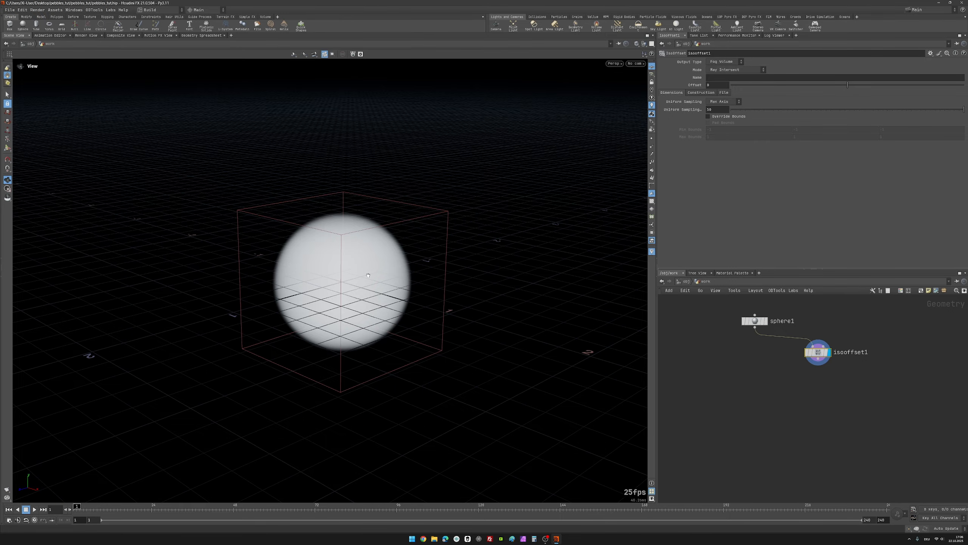
mouse_move(368, 275)
mouse_down()
mouse_move(335, 290)
mouse_move(358, 269)
mouse_up()
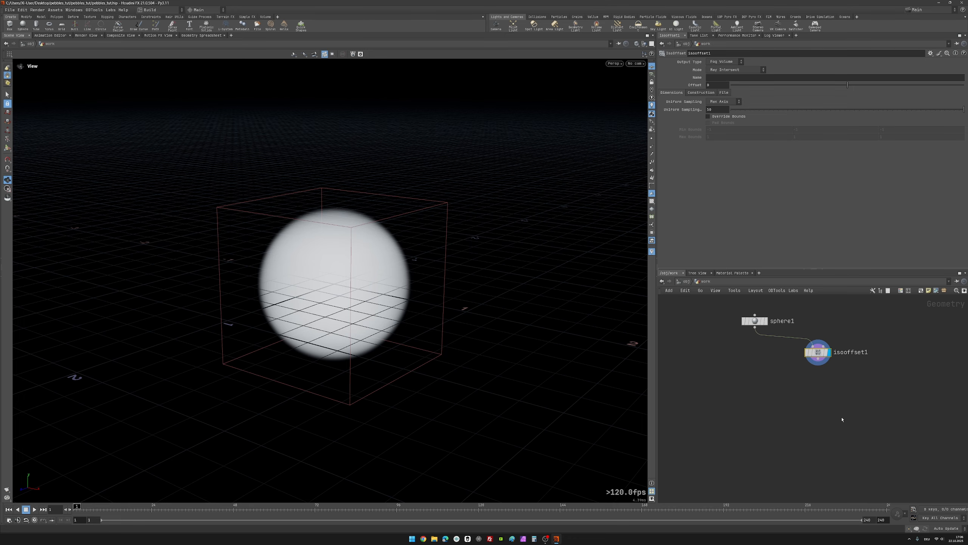
Step: Add a Scatter node below isooffset1, fed by its output and displayed
key(Tab)
text(scat)
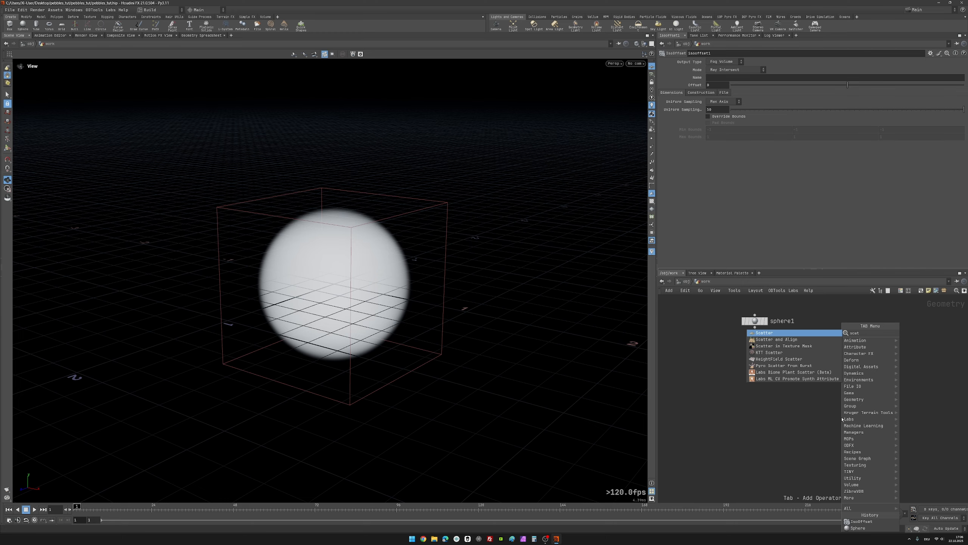
key(Return)
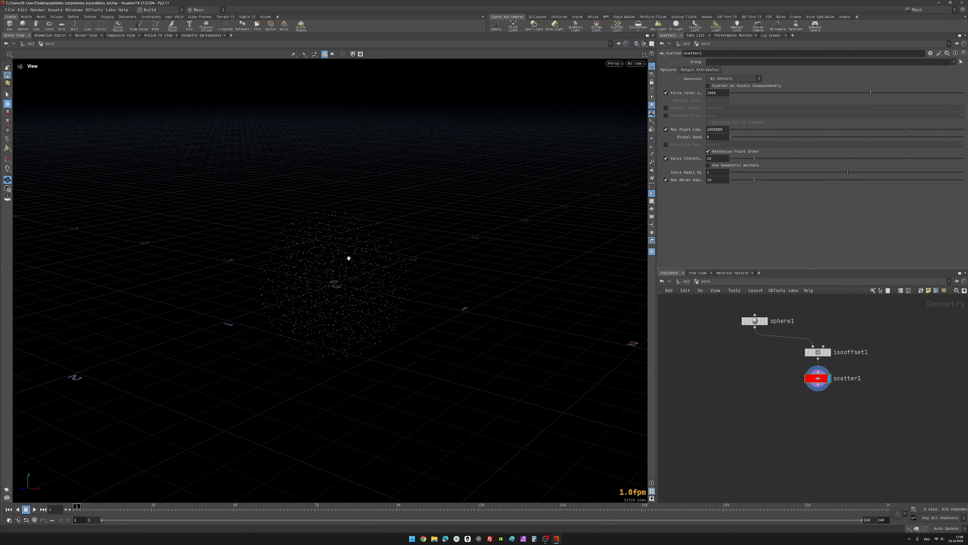
Step: Show point markers to examine how the scattered points fill the sphere's volume, and hide them again
scroll(348, 282, up, 1)
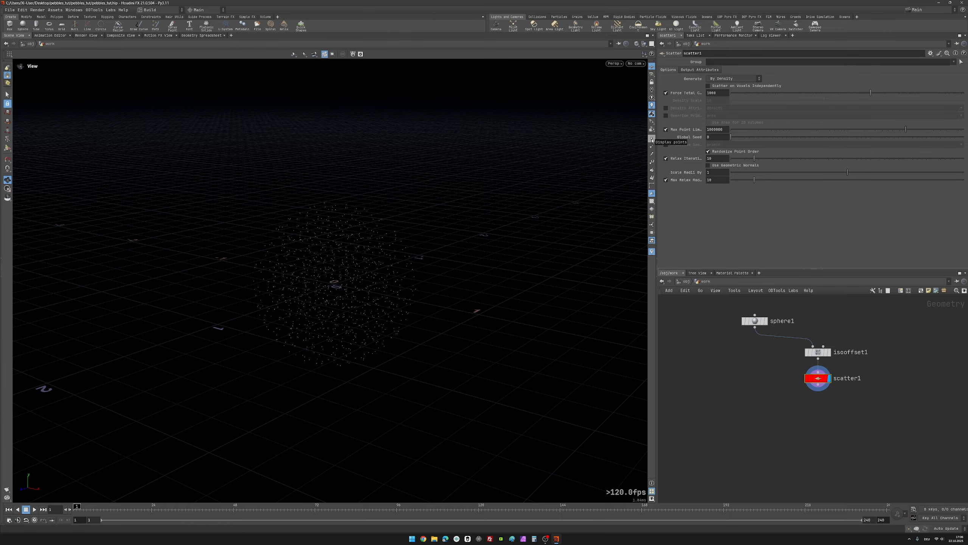
click(651, 139)
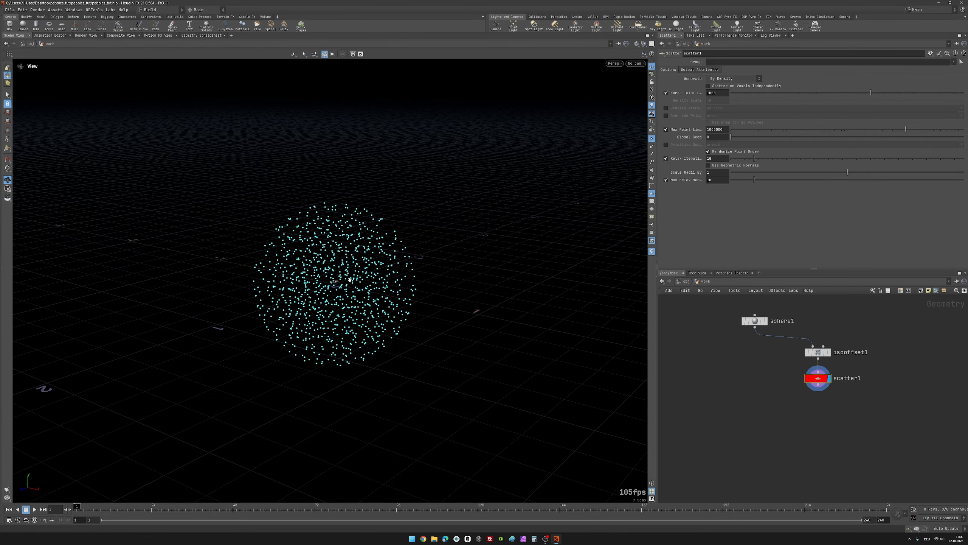
drag(330, 271, 331, 297)
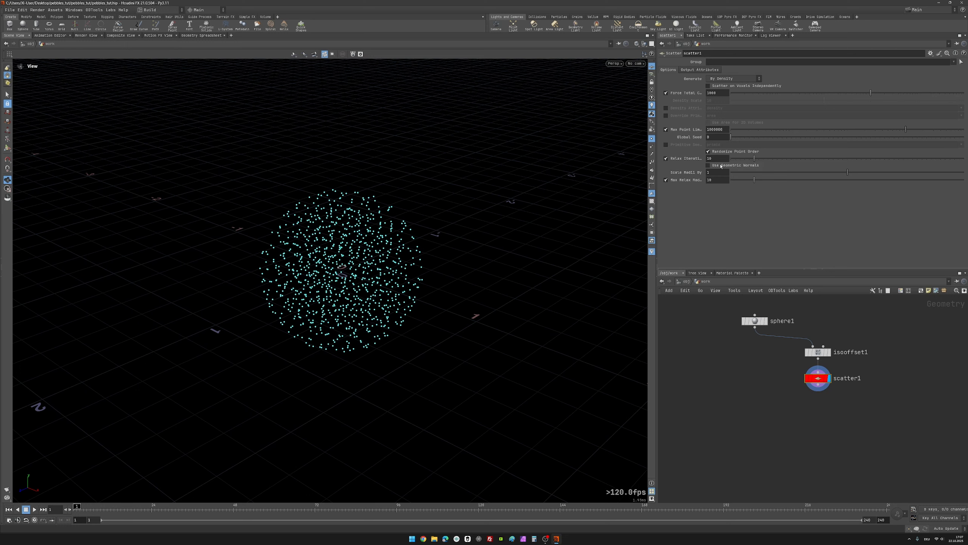
click(720, 93)
click(652, 139)
Step: Set scatter1's Force Total Count to 100 and check the reduced set of points in the viewport
click(722, 93)
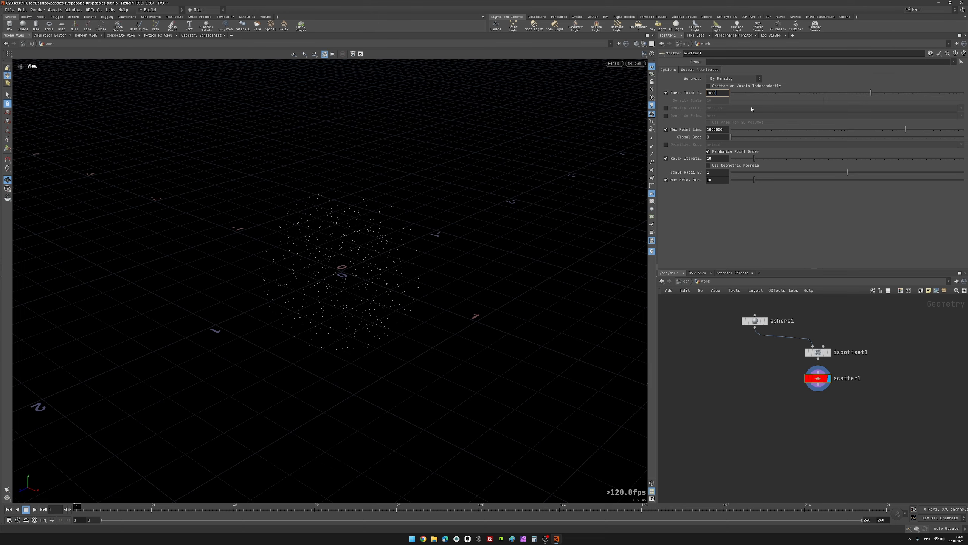
key(Return)
mouse_move(370, 264)
mouse_down()
mouse_move(358, 257)
mouse_move(374, 273)
mouse_up()
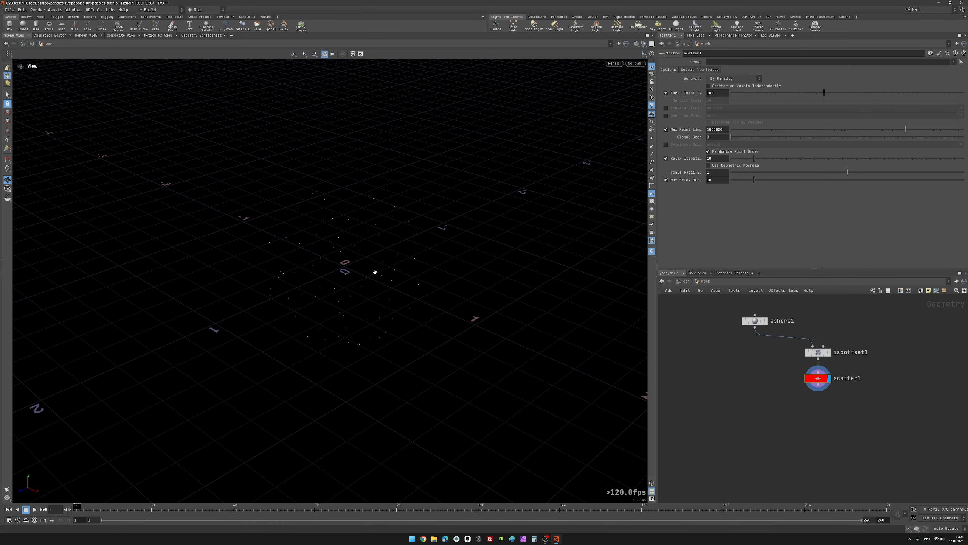
drag(774, 370, 865, 426)
scroll(825, 421, down, 2)
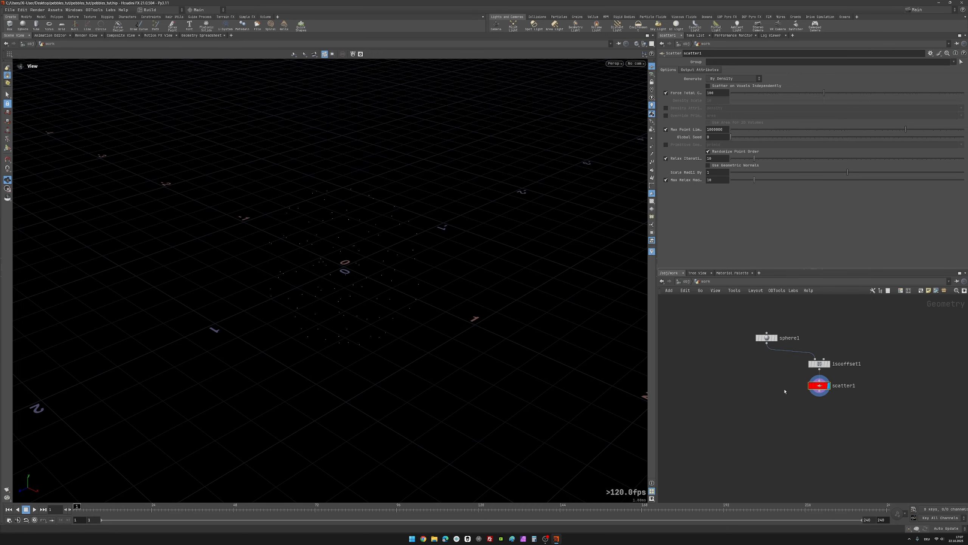
drag(339, 293, 351, 270)
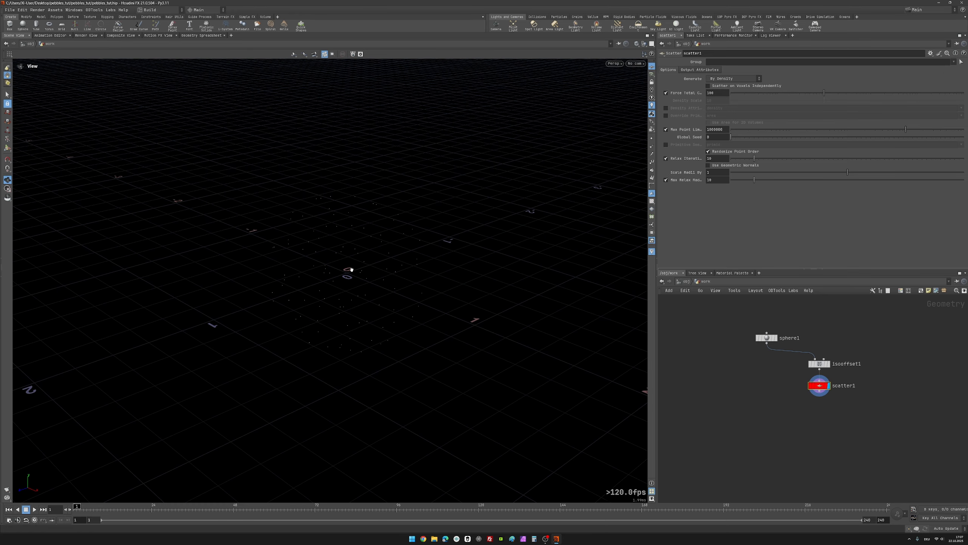
key(space+g)
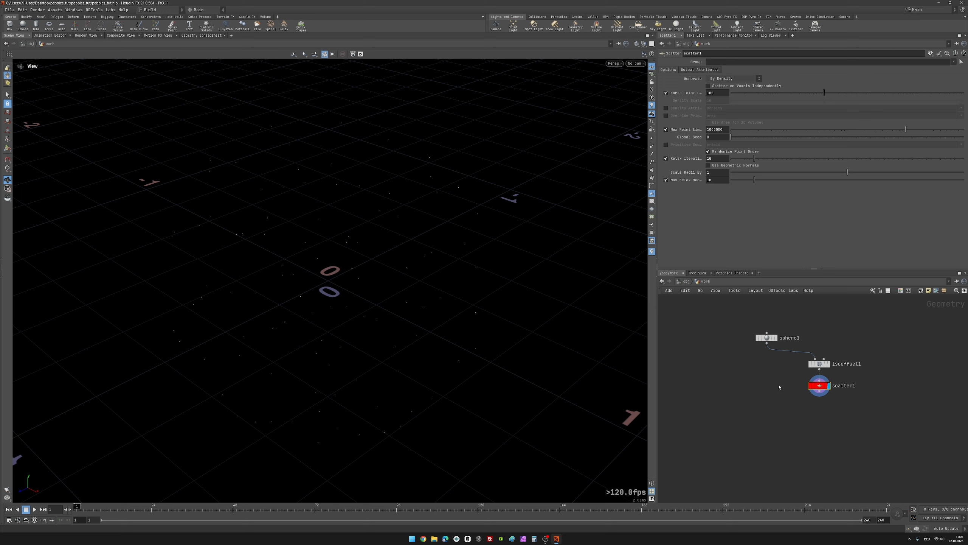
Step: Add a Voronoi Fracture node directly below sphere1 in the network
middle_drag(779, 387, 776, 365)
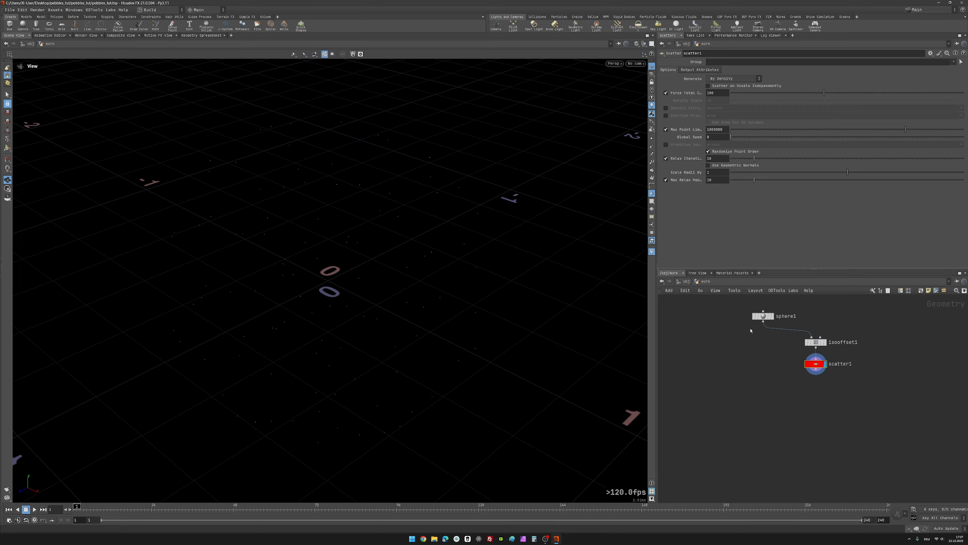
click(763, 316)
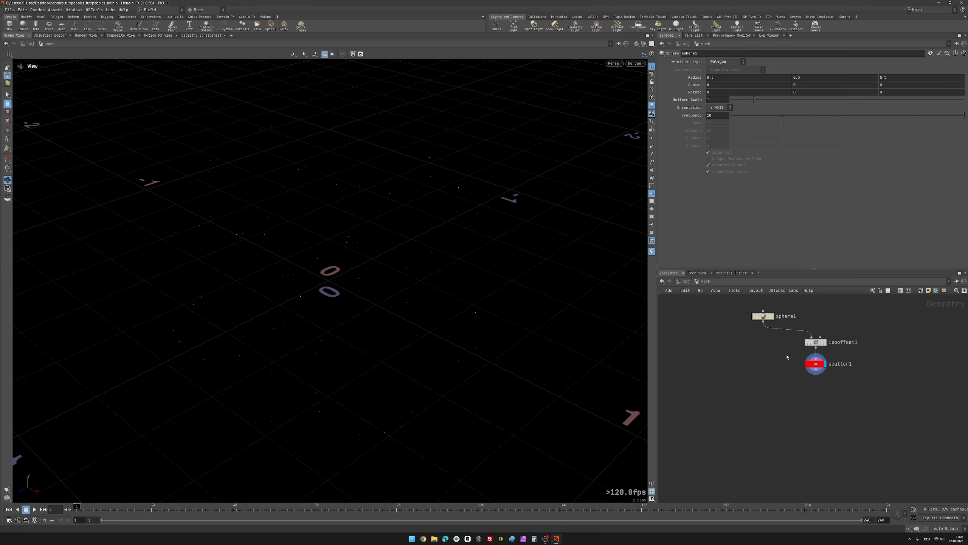
click(763, 372)
key(Tab)
text(voro)
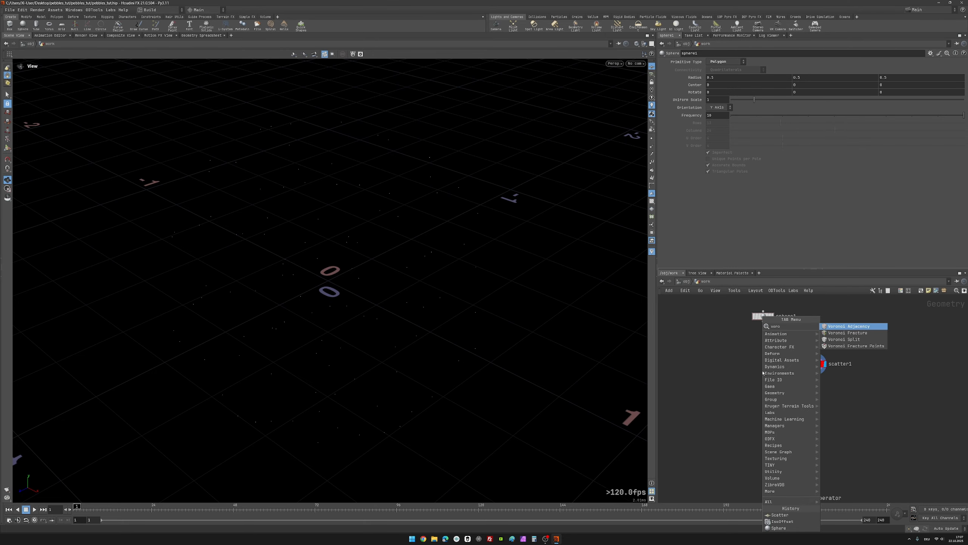
key(Down)
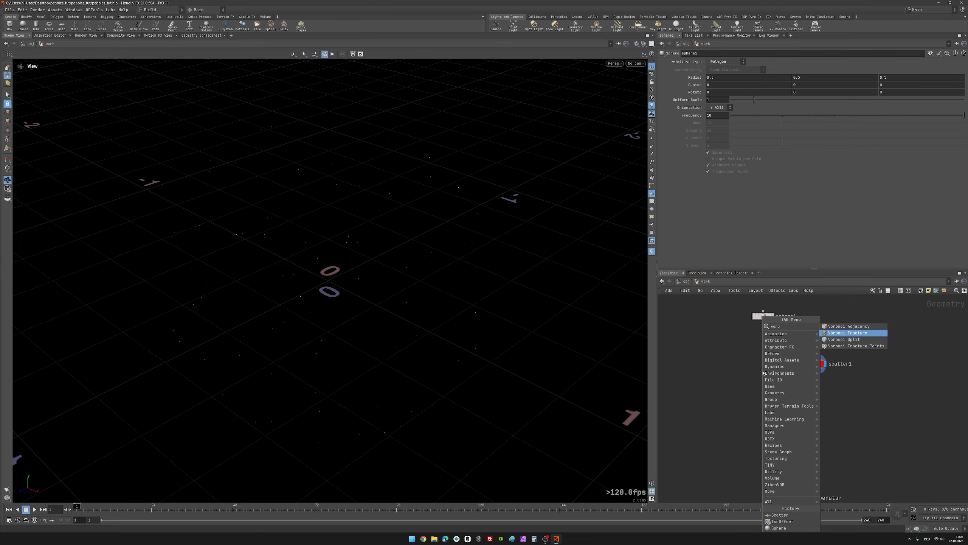
key(Return)
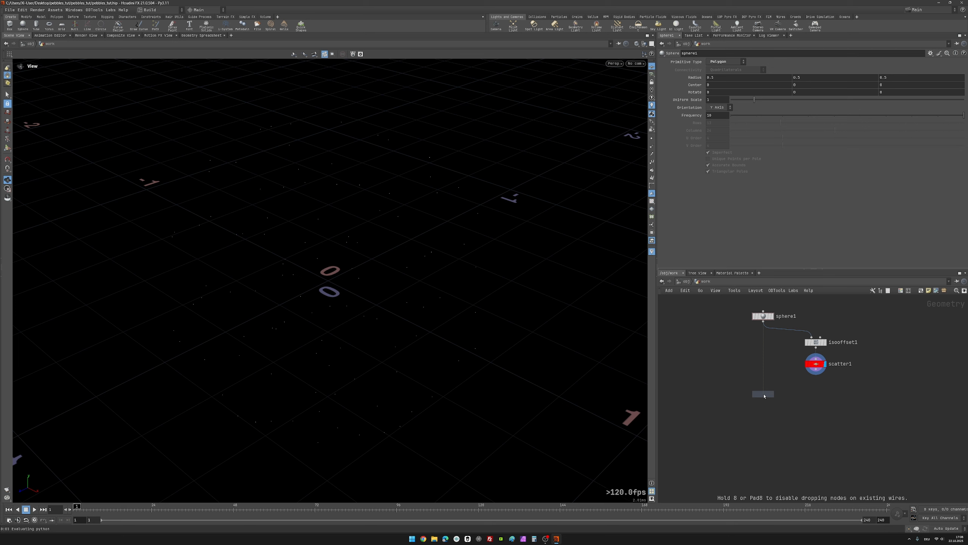
click(764, 391)
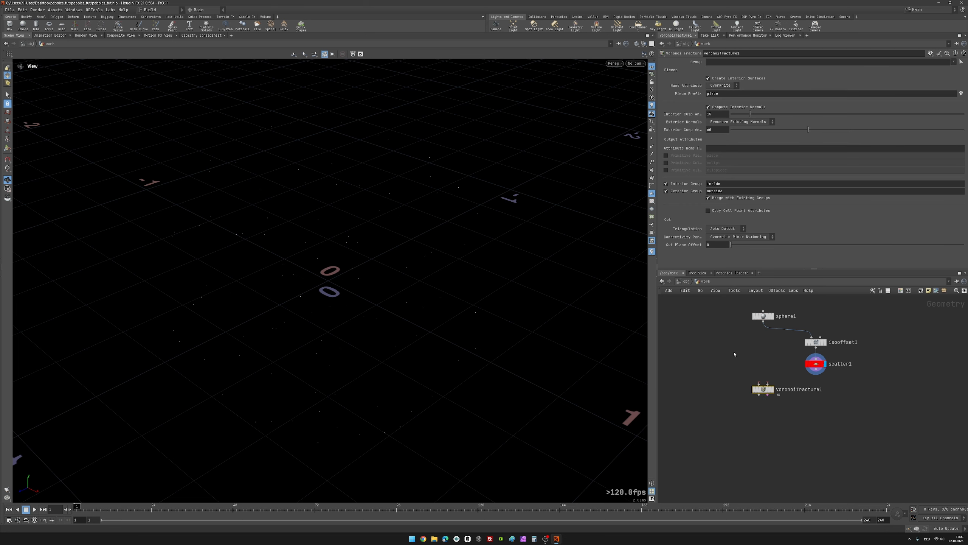
Step: Wire sphere1 into voronoifracture1's geometry input and scatter1 into its cell points input, and display the fracture node
middle_drag(735, 354, 739, 363)
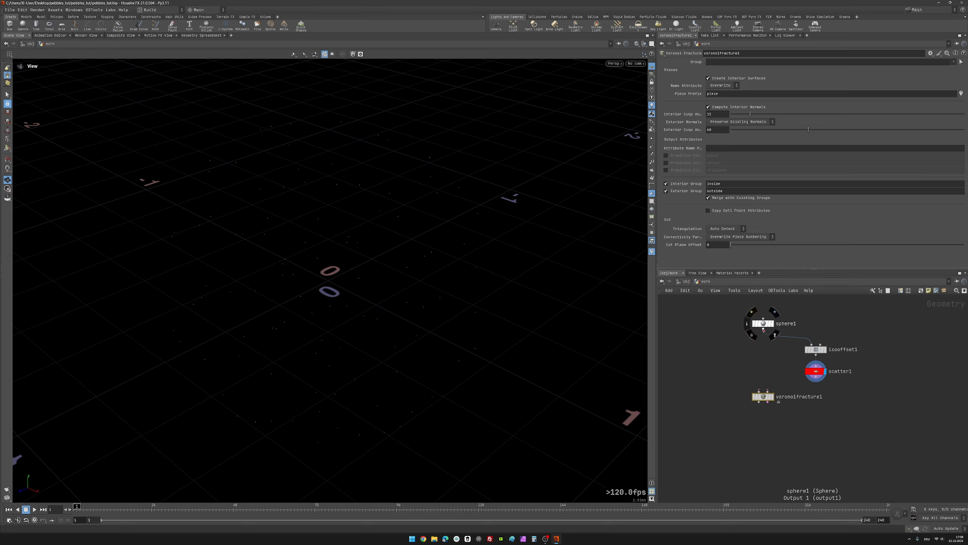
click(764, 330)
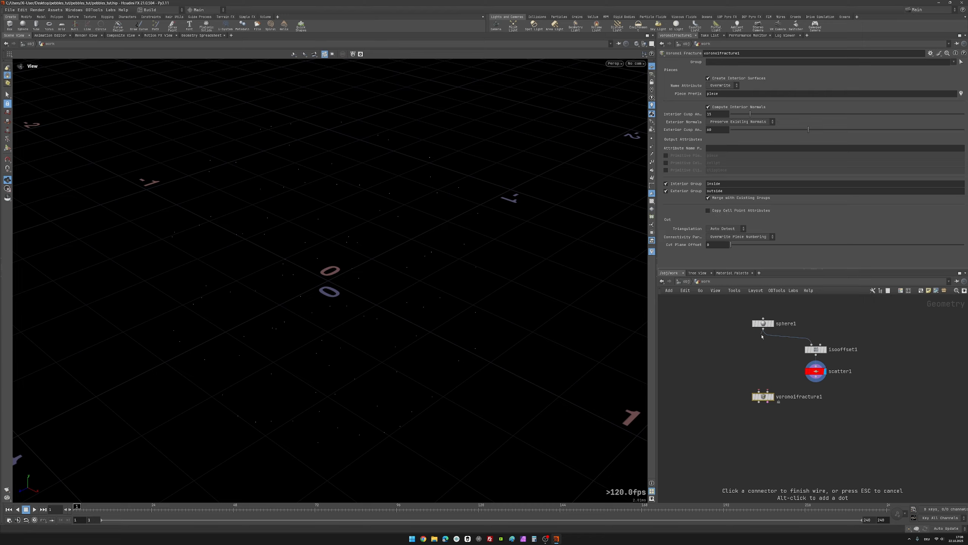
click(760, 391)
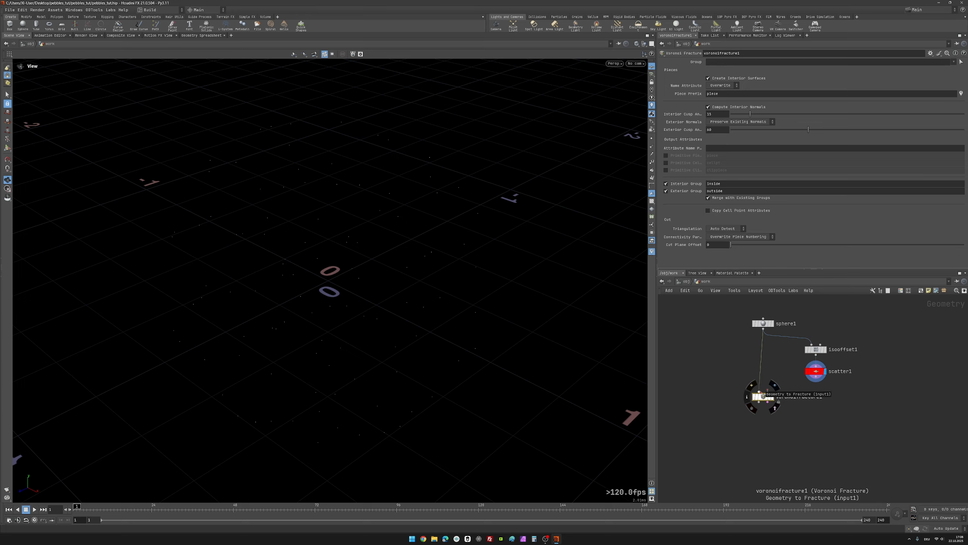
click(816, 382)
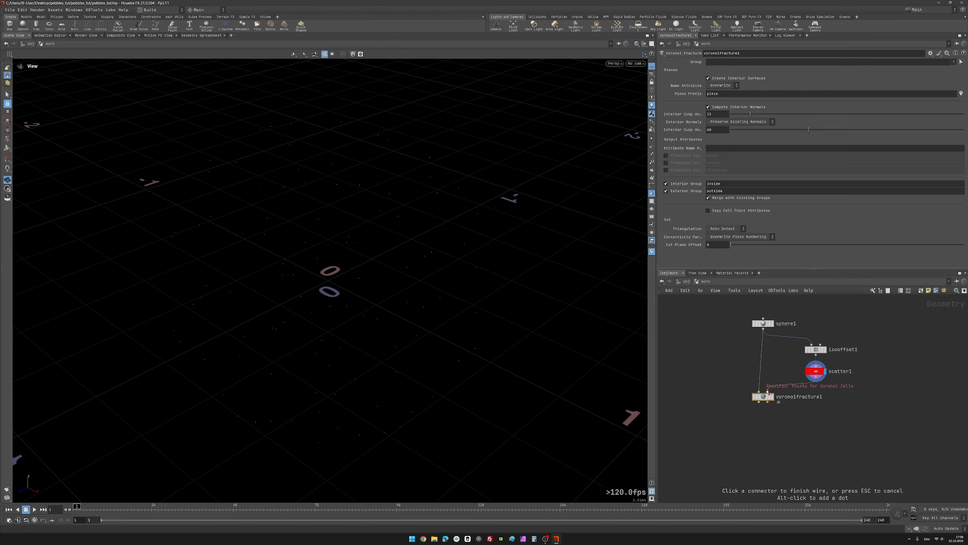
click(768, 392)
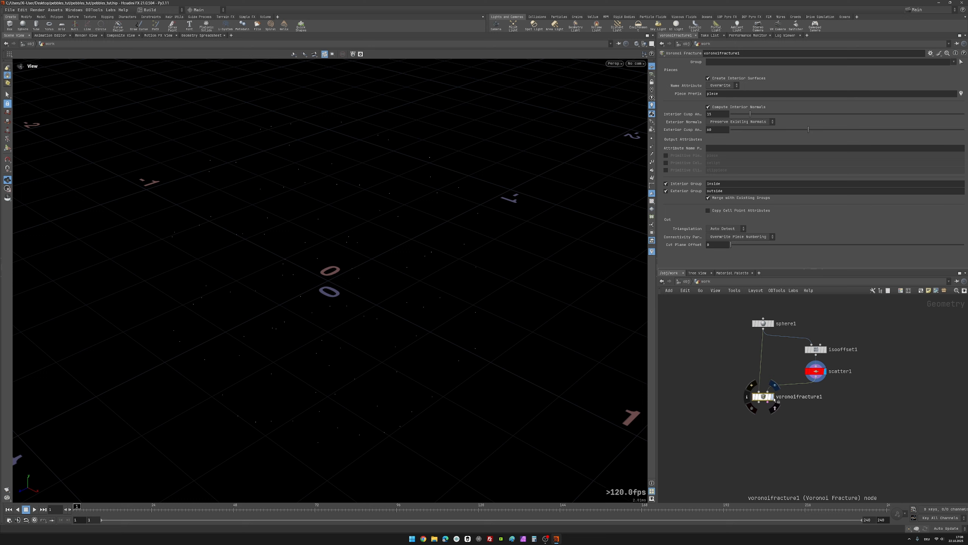
click(772, 396)
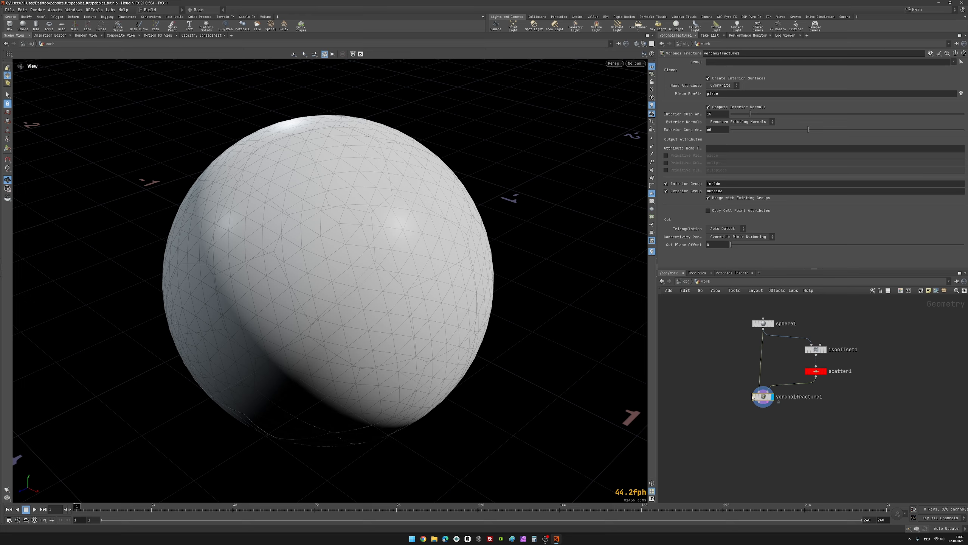
Step: Compare the fractured sphere with the original mesh by bypassing voronoifracture1 and enabling it again
mouse_move(754, 398)
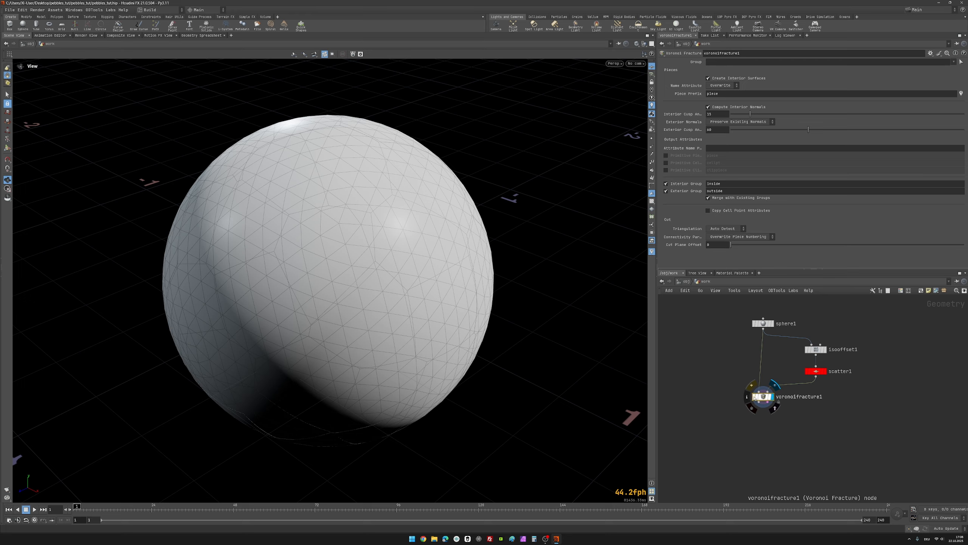
click(755, 398)
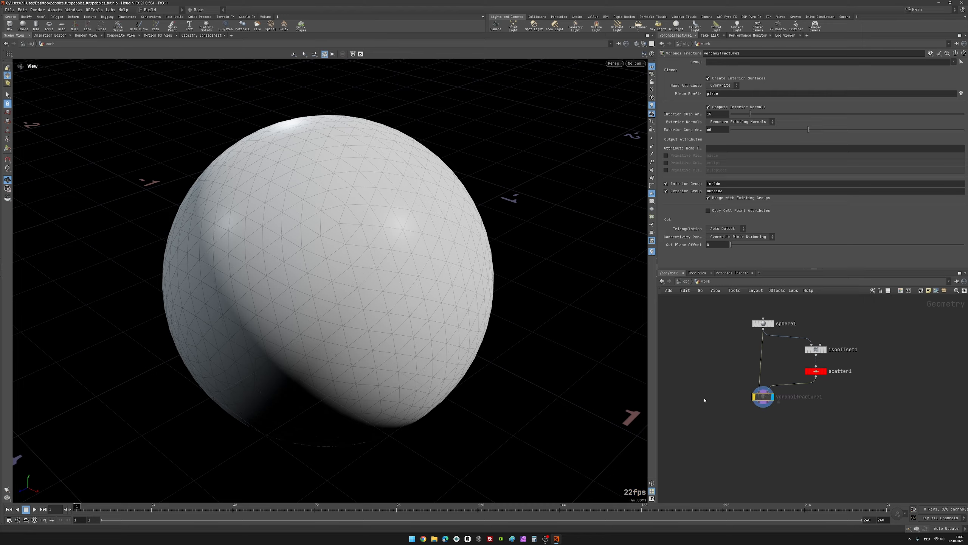
click(755, 398)
middle_drag(734, 403, 754, 389)
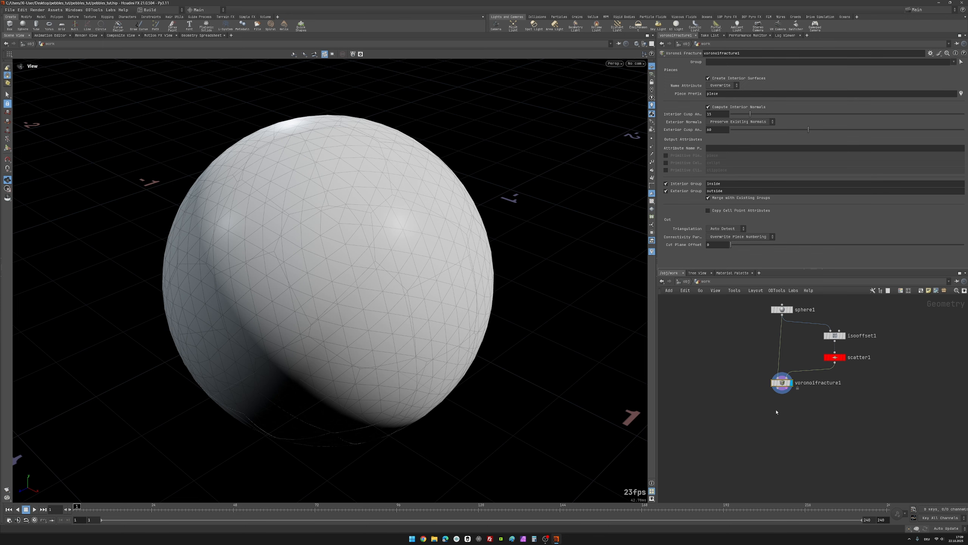
Step: Add an Exploded View node below voronoifracture1, wire the fractured geometry into it, and display it
key(Tab)
text(exp)
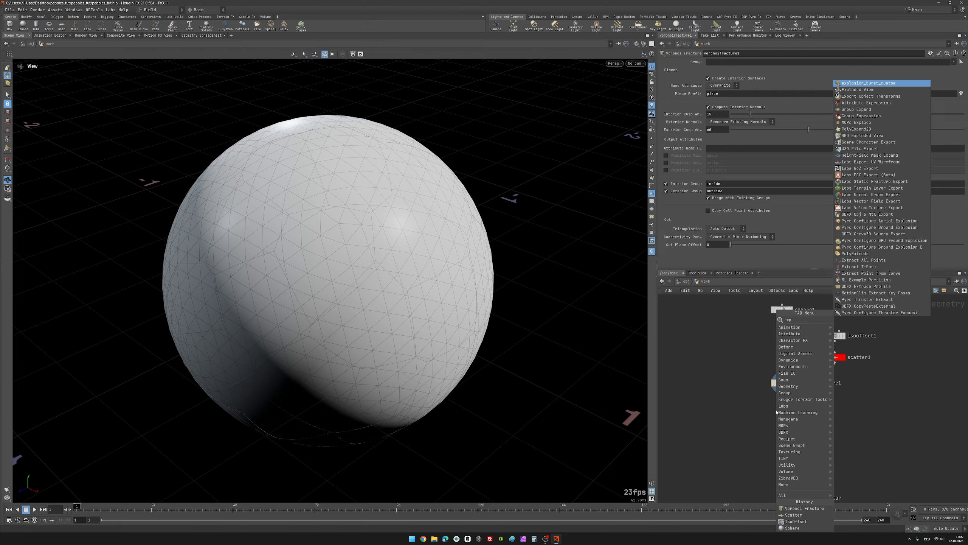
key(Down)
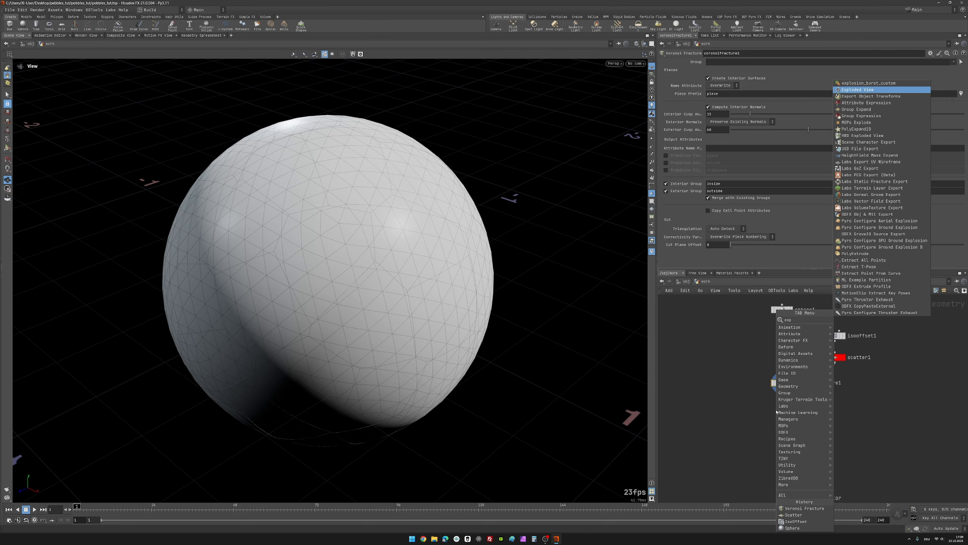
key(Return)
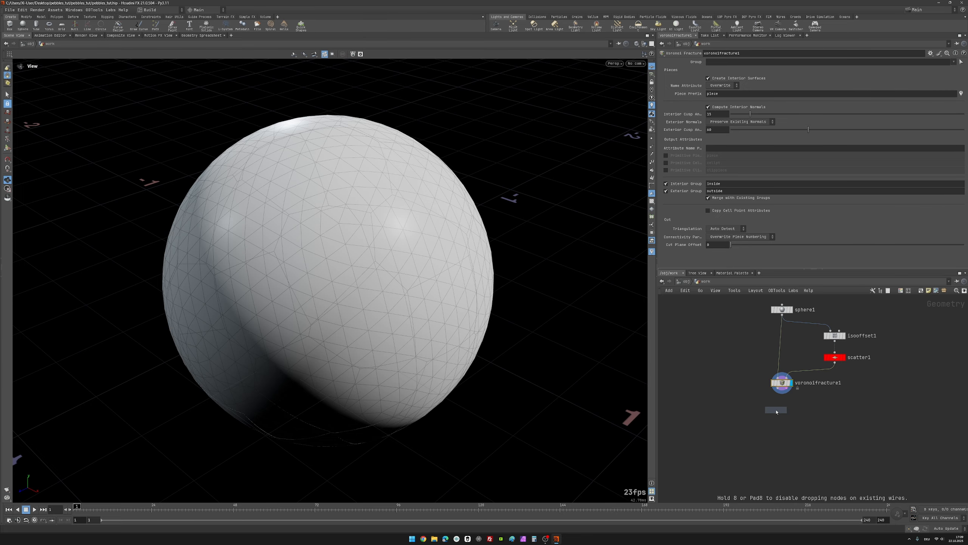
click(776, 411)
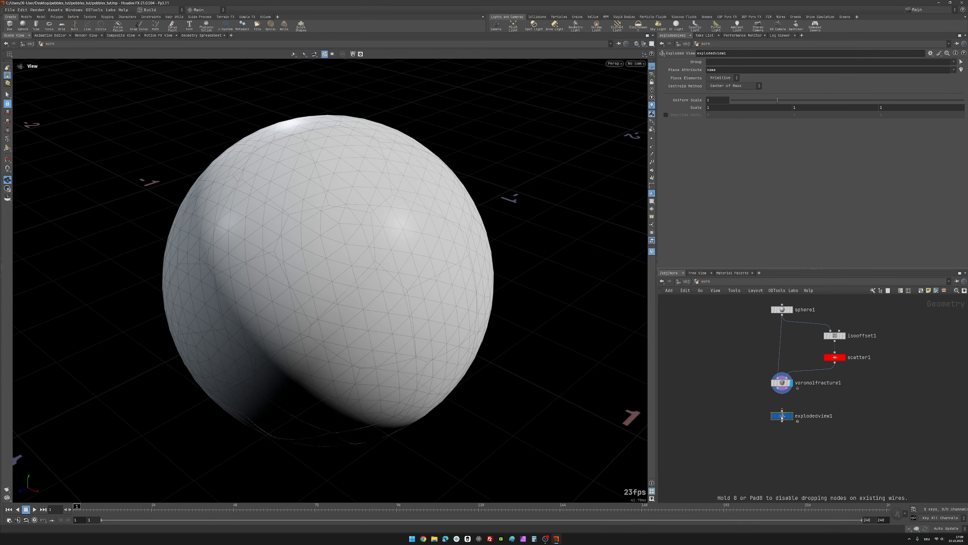
drag(778, 389, 782, 410)
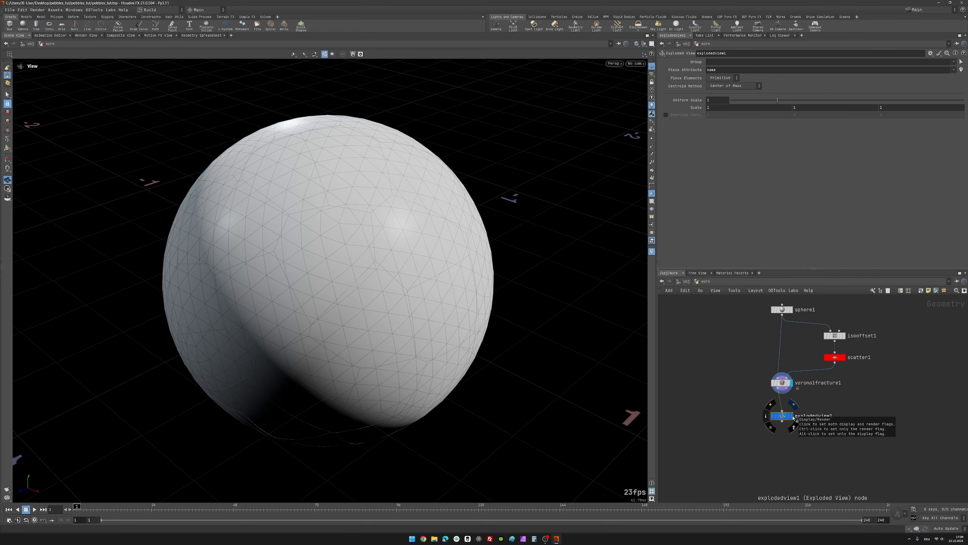
click(793, 418)
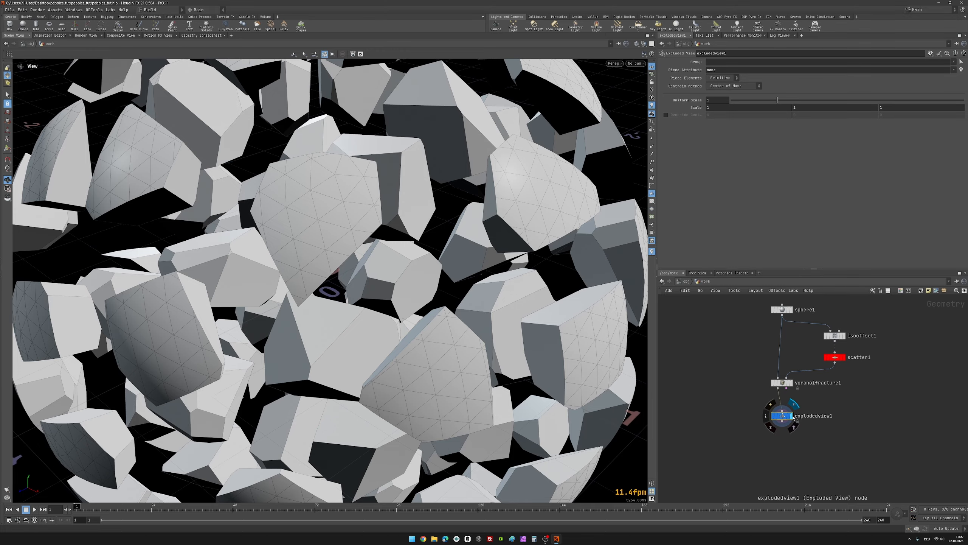
Step: Examine the exploded pieces from several angles and delete the explodedview1 node
key(v)
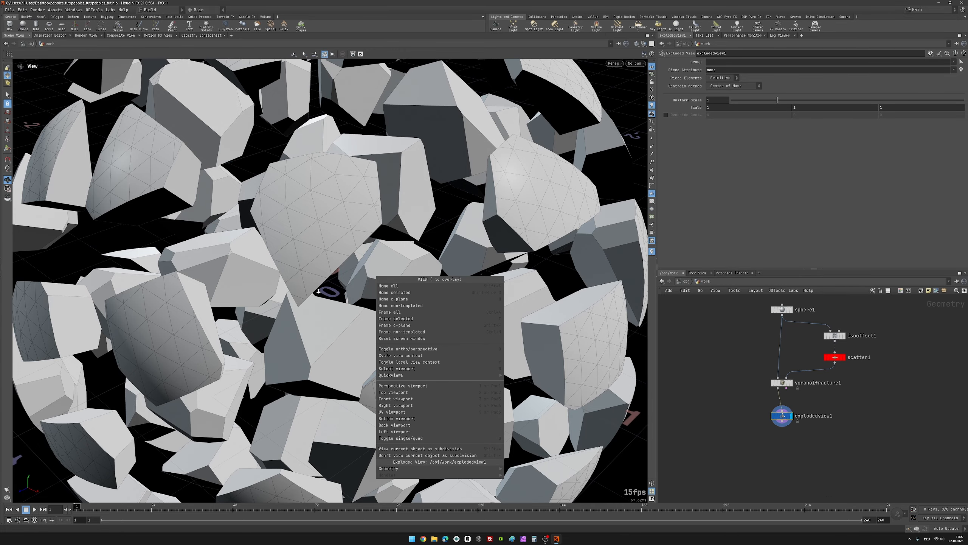
click(318, 291)
right_drag(319, 290, 159, 336)
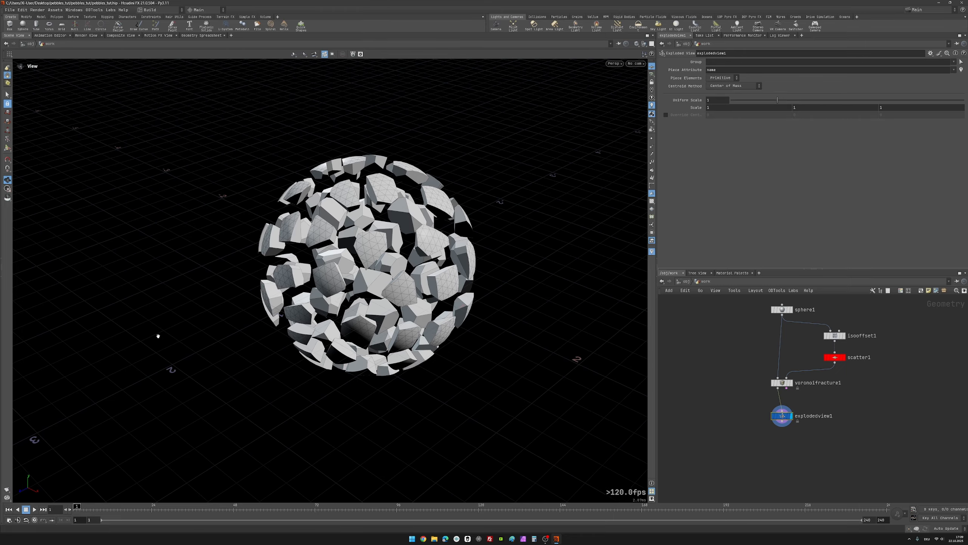
drag(370, 262, 407, 264)
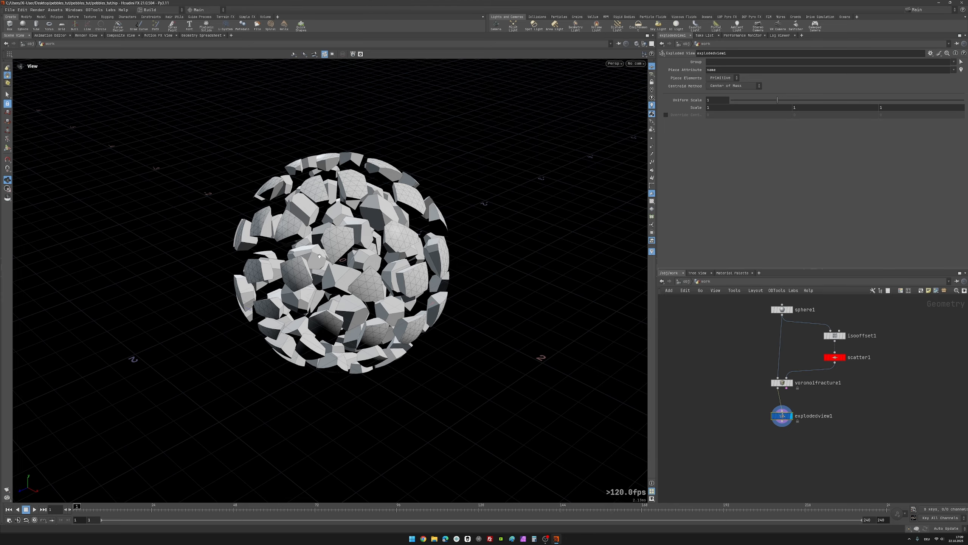
drag(320, 257, 365, 223)
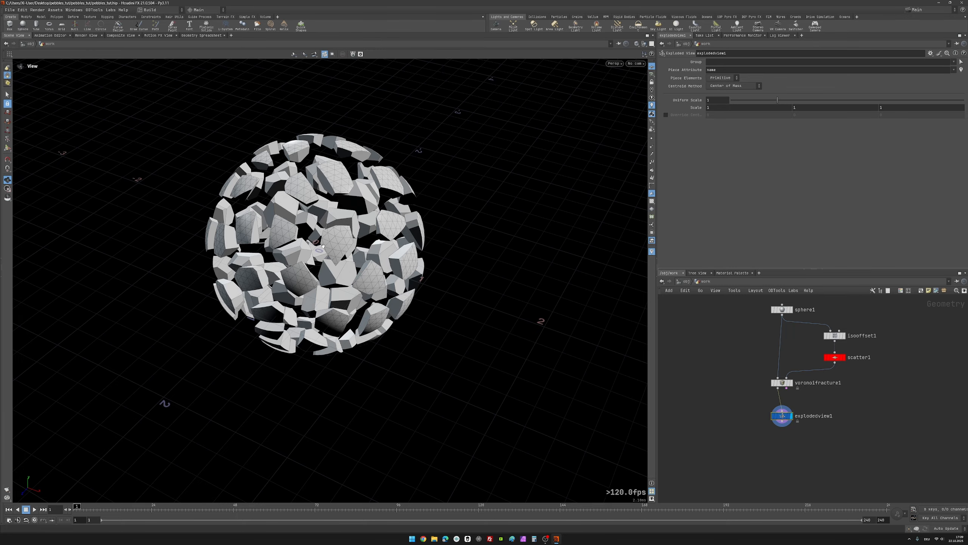
drag(323, 245, 332, 240)
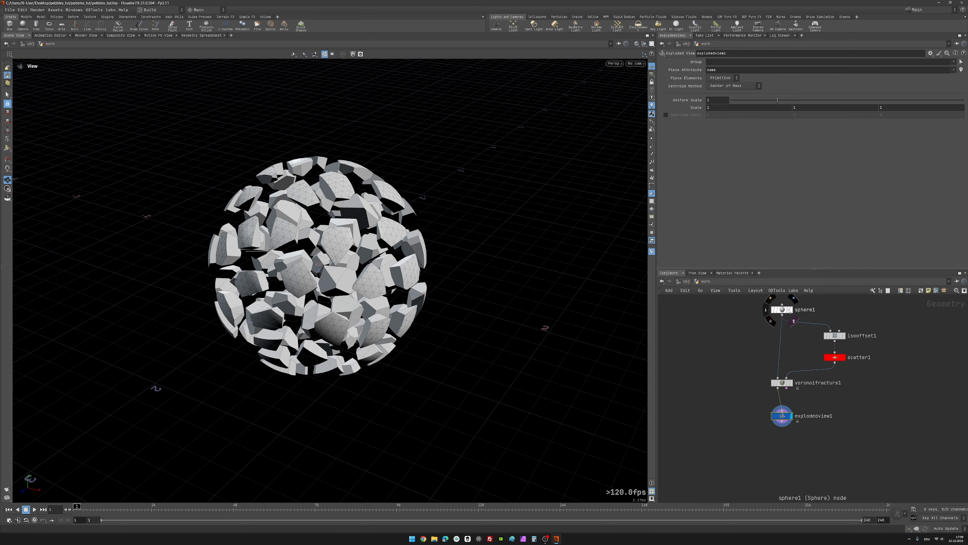
drag(722, 400, 862, 441)
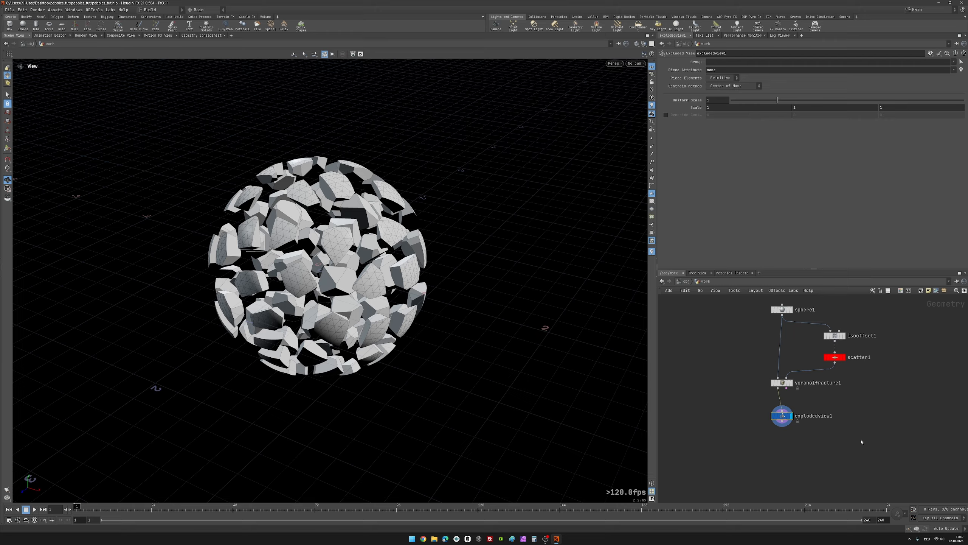
key(Delete)
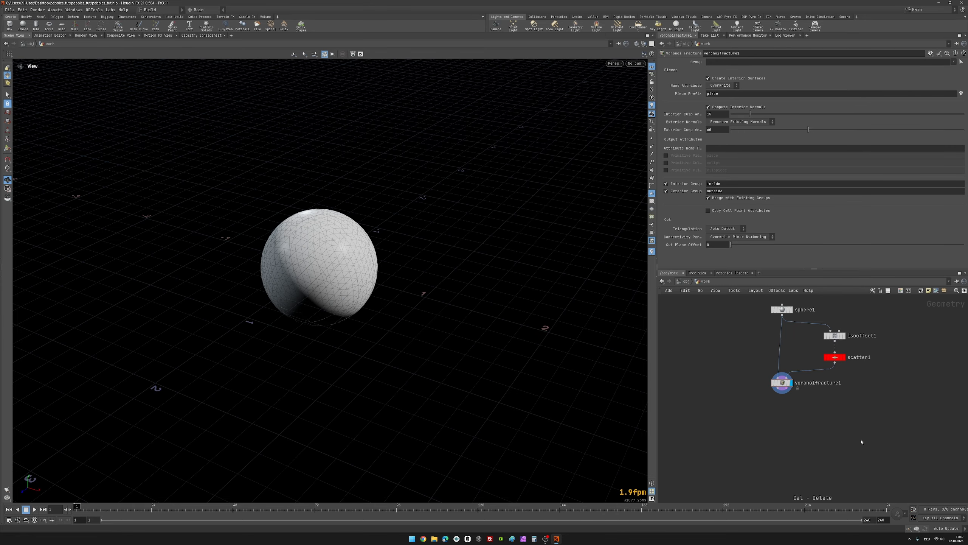
Step: Add a For-Each Named Primitive block directly below voronoifracture1 in the network
scroll(812, 416, up, 2)
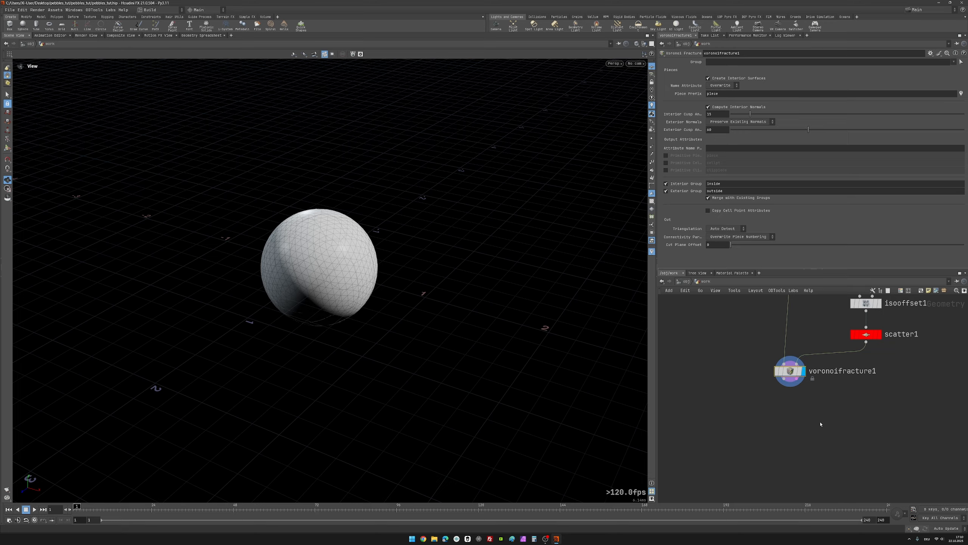
middle_drag(818, 425, 804, 386)
scroll(802, 406, down, 1)
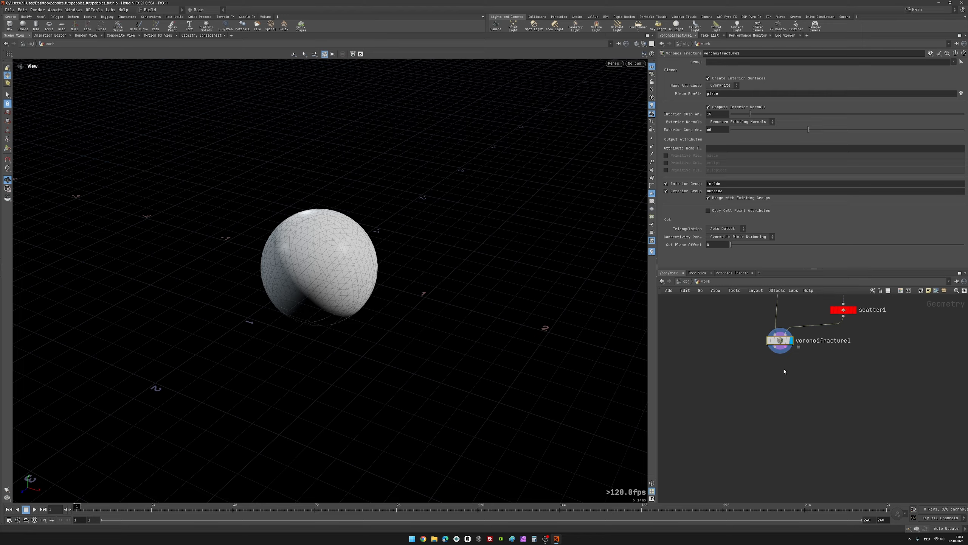
middle_drag(784, 371, 780, 366)
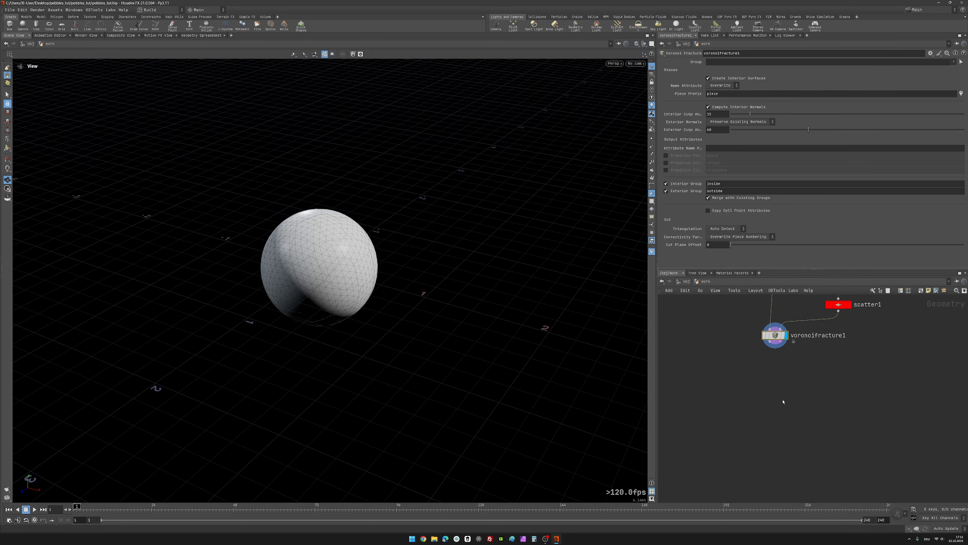
key(Tab)
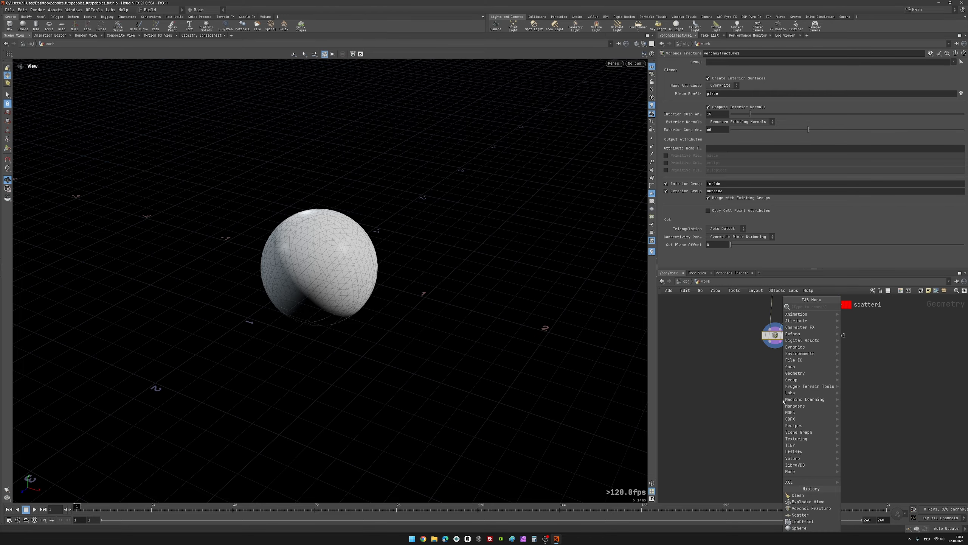
text(for)
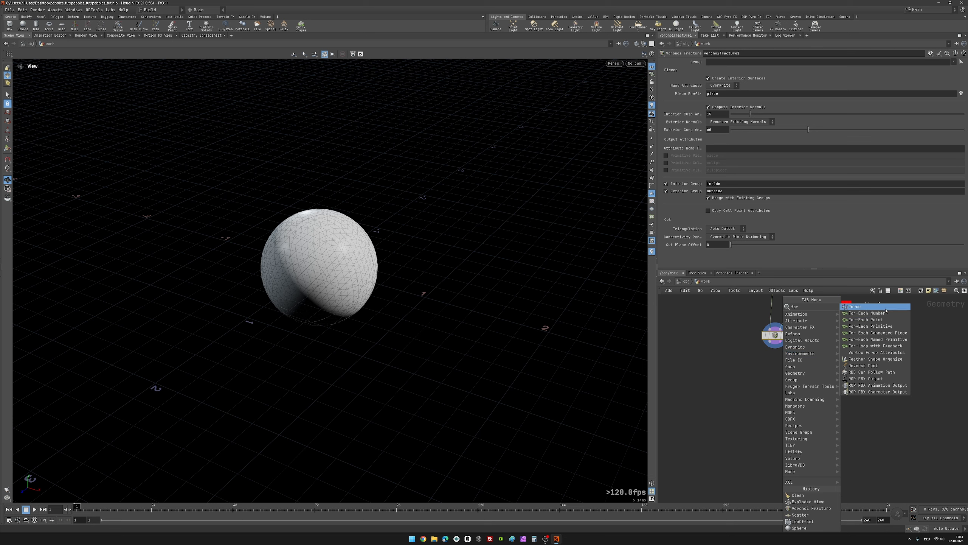
click(875, 339)
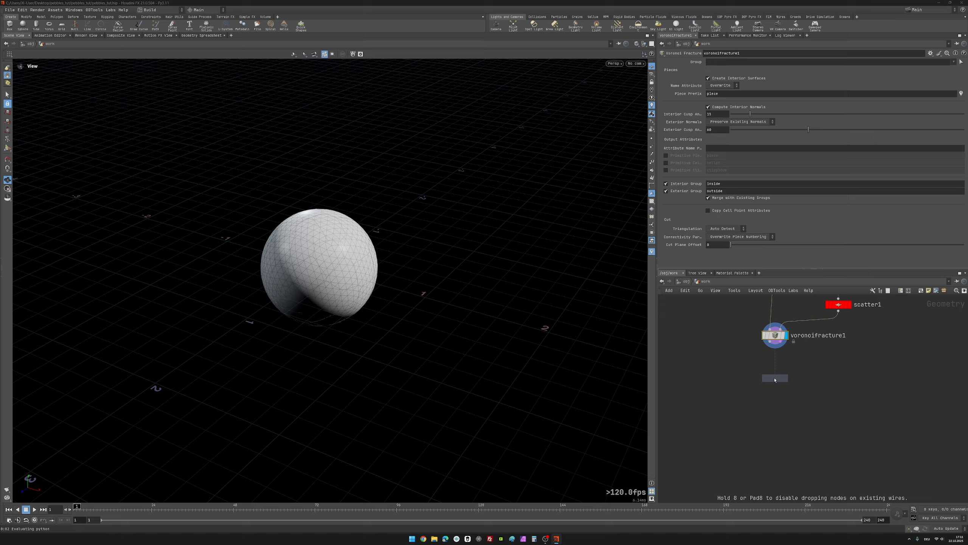
click(775, 371)
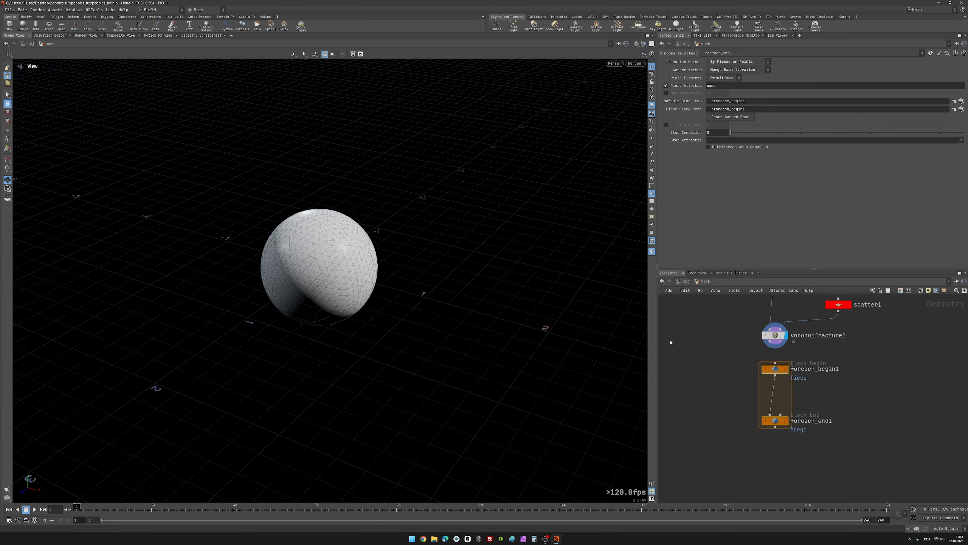
Step: Wire voronoifracture1's fractured geometry output into foreach_begin1 and move foreach_end1 further down to make room inside the loop
click(723, 333)
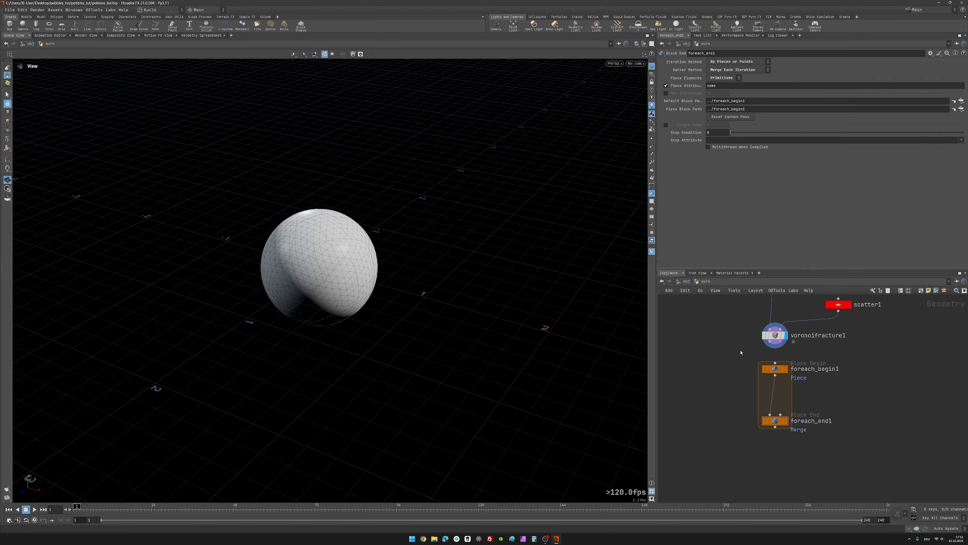
click(774, 335)
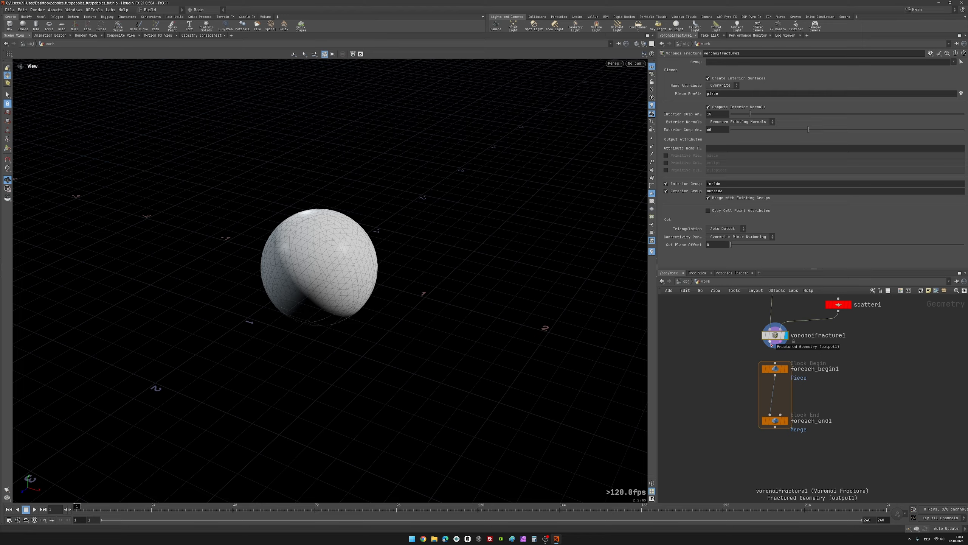
drag(771, 345, 775, 363)
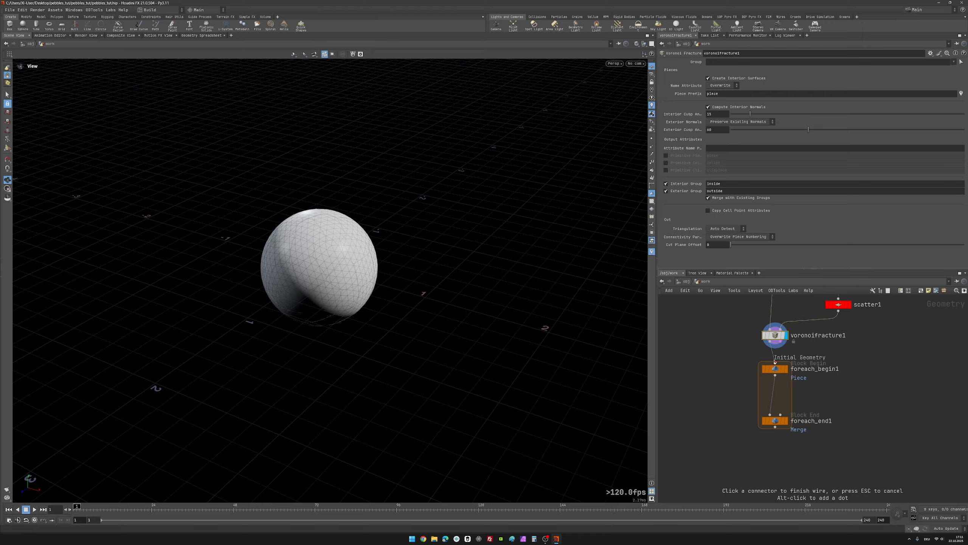
click(775, 421)
middle_drag(829, 395, 827, 394)
drag(776, 423, 776, 492)
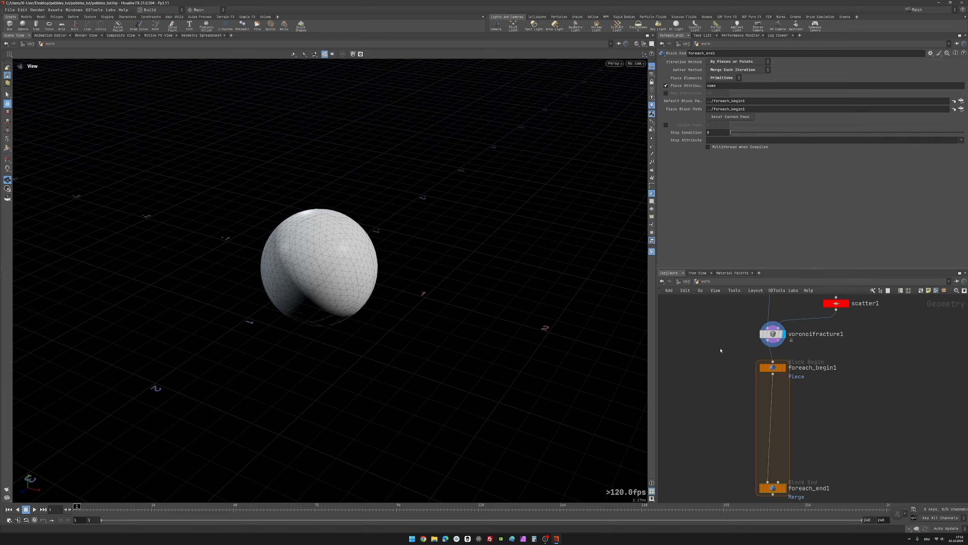
Step: Visualize voronoifracture1's name primitive attribute from its node info and examine the coloured pieces on the sphere
click(778, 338)
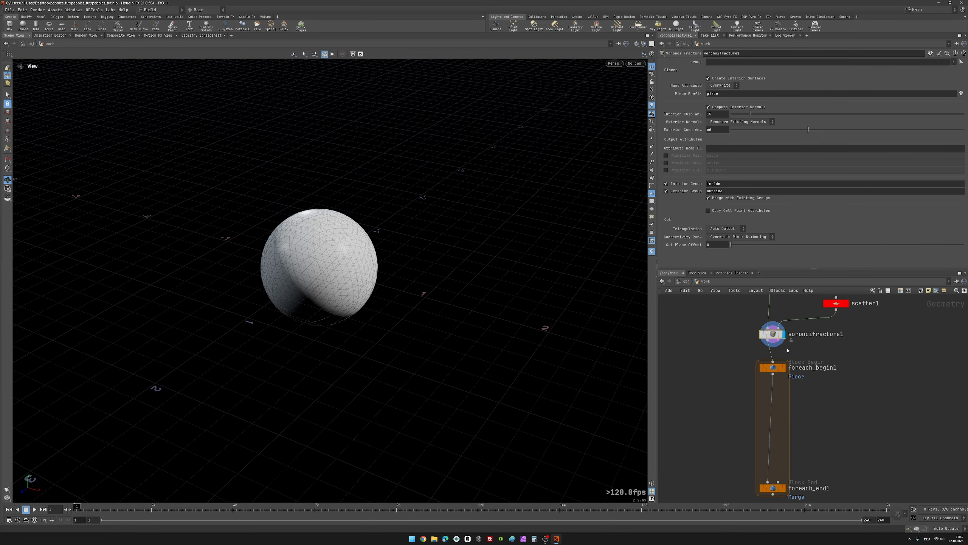
mouse_move(773, 336)
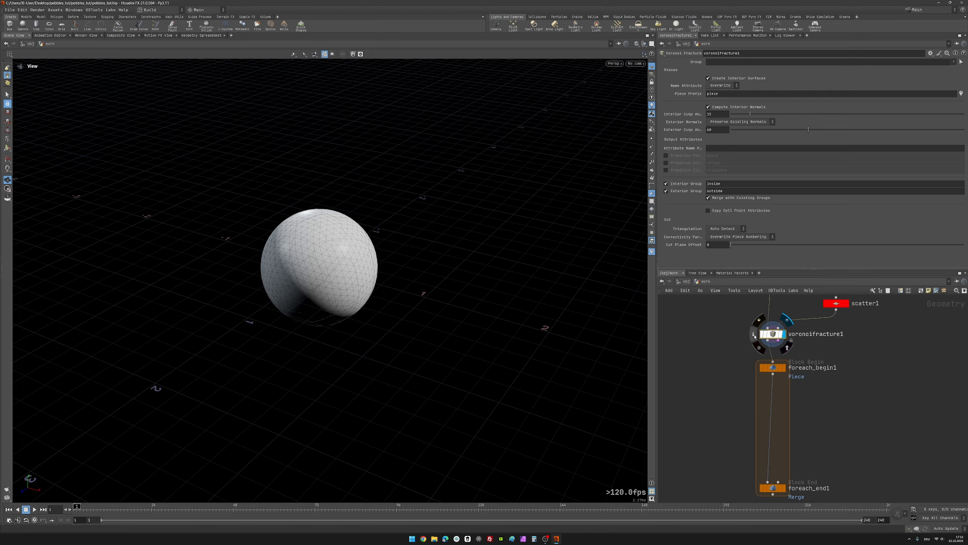
click(755, 336)
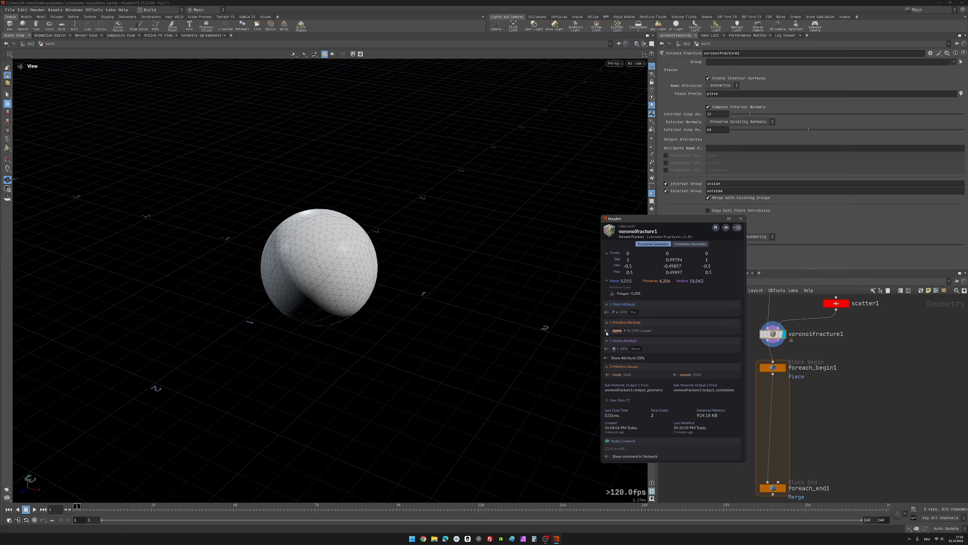
click(608, 331)
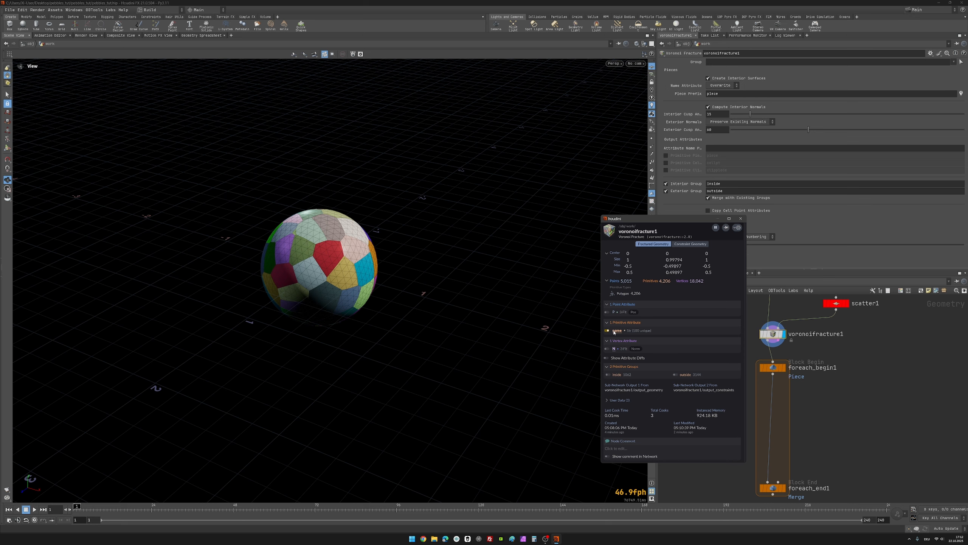
click(741, 219)
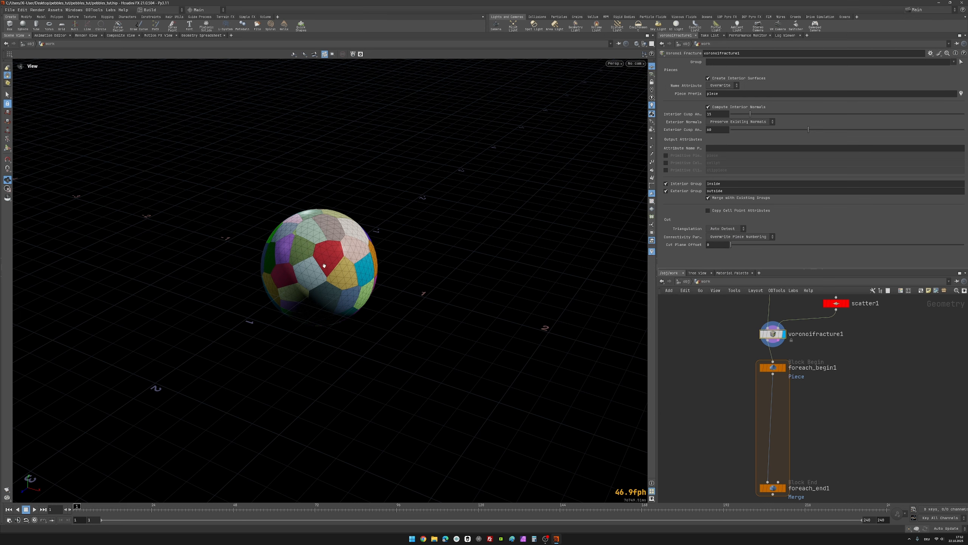
scroll(319, 266, up, 5)
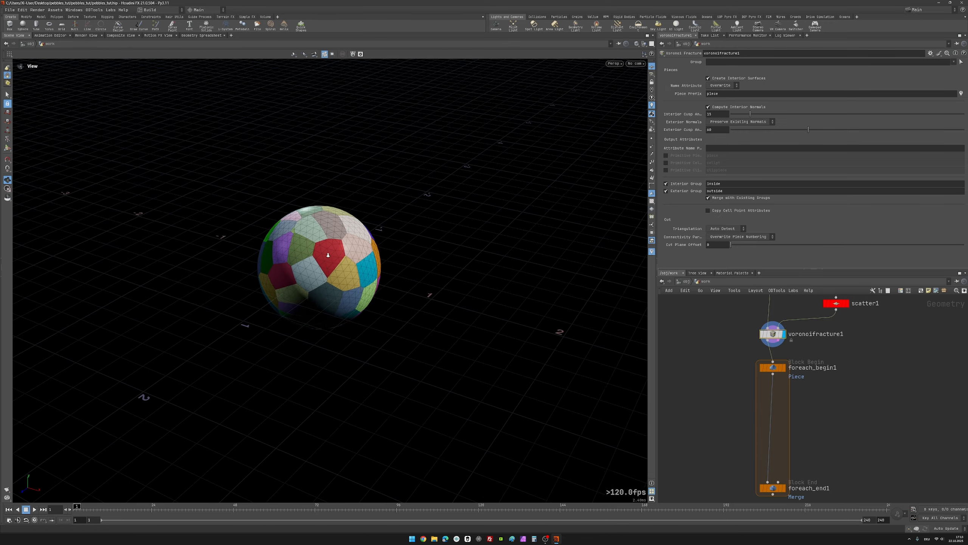
drag(327, 260, 420, 302)
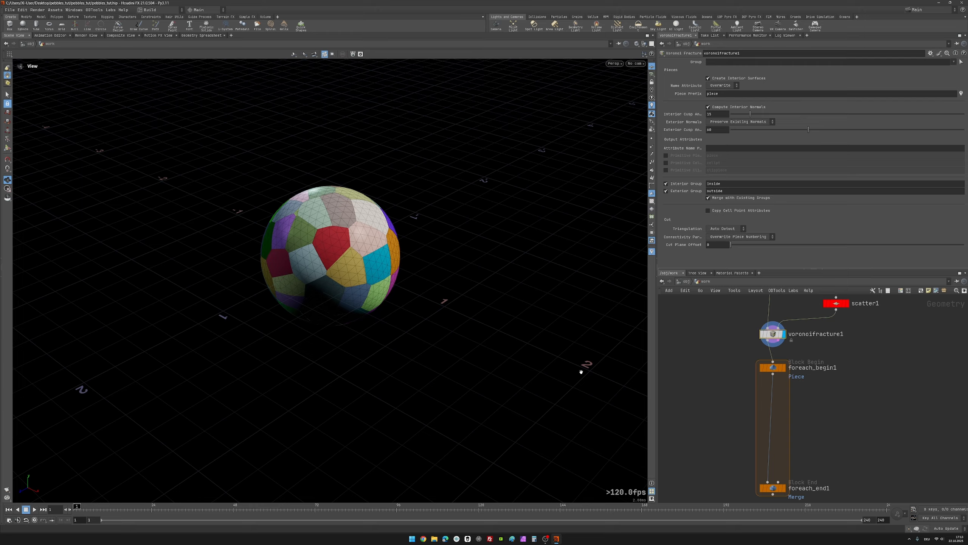
Step: Turn off the name attribute visualization in voronoifracture1's node info and close the info window
middle_drag(729, 409, 728, 392)
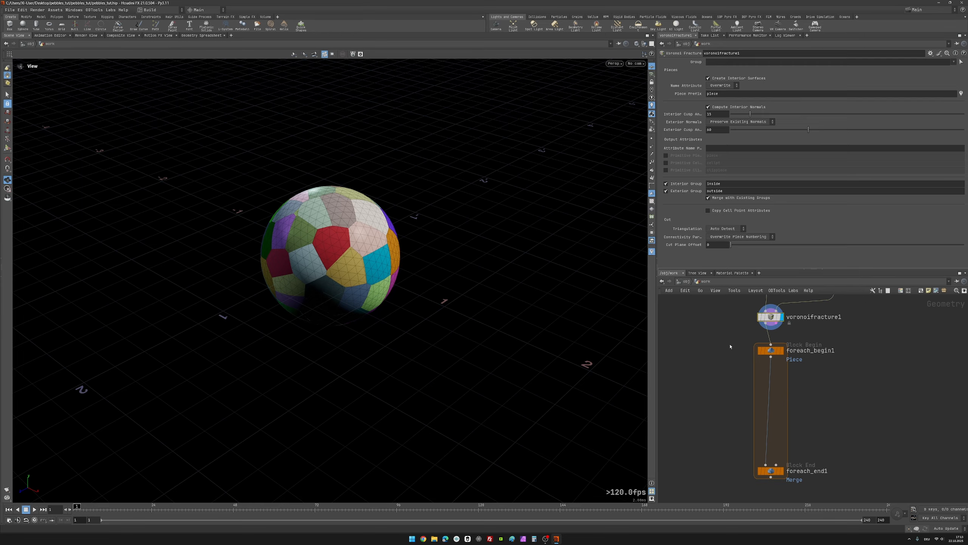
mouse_move(799, 482)
mouse_down()
mouse_move(708, 438)
mouse_move(709, 451)
mouse_move(815, 484)
mouse_up()
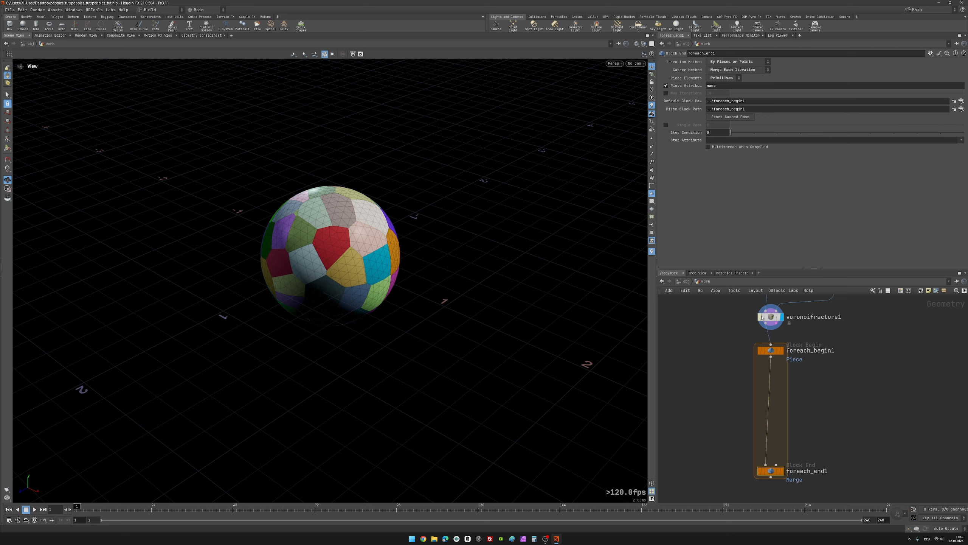
mouse_move(750, 317)
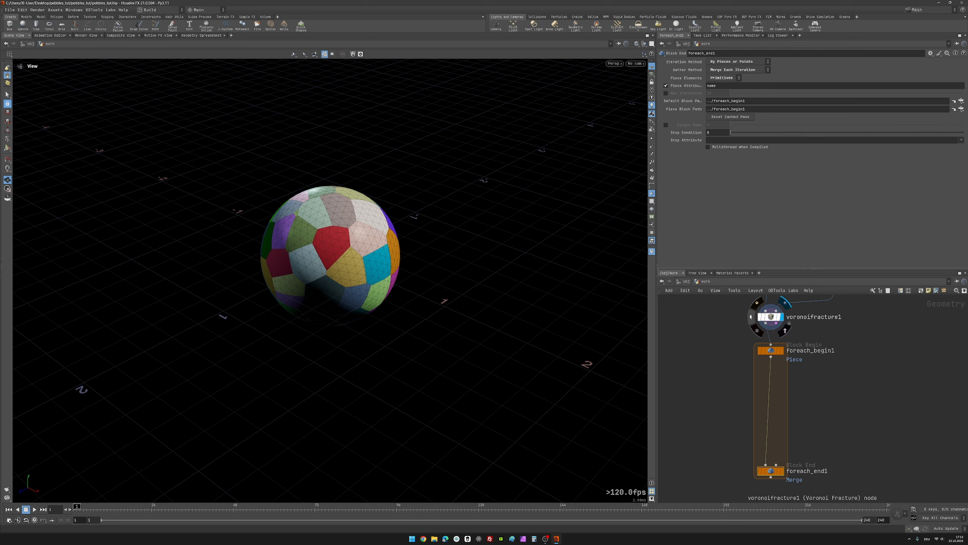
click(752, 317)
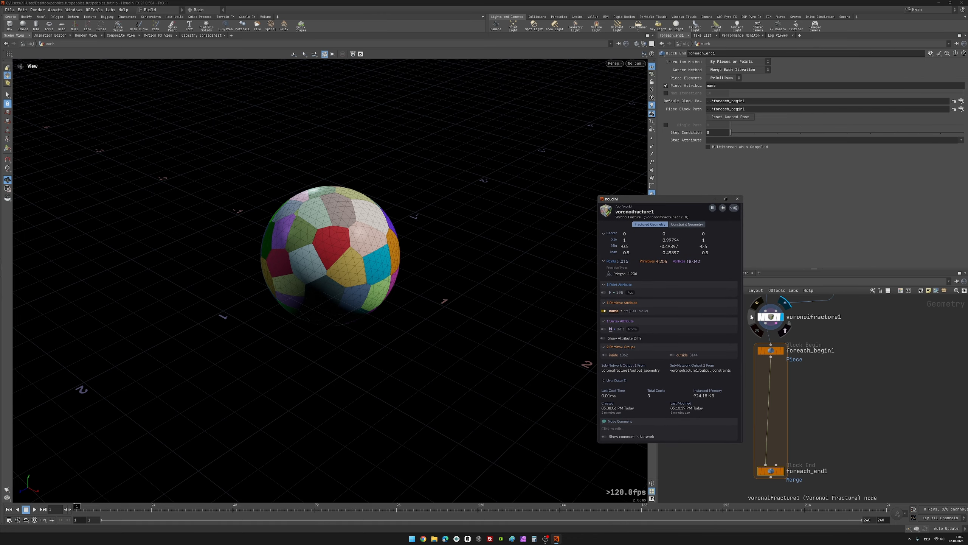
click(604, 310)
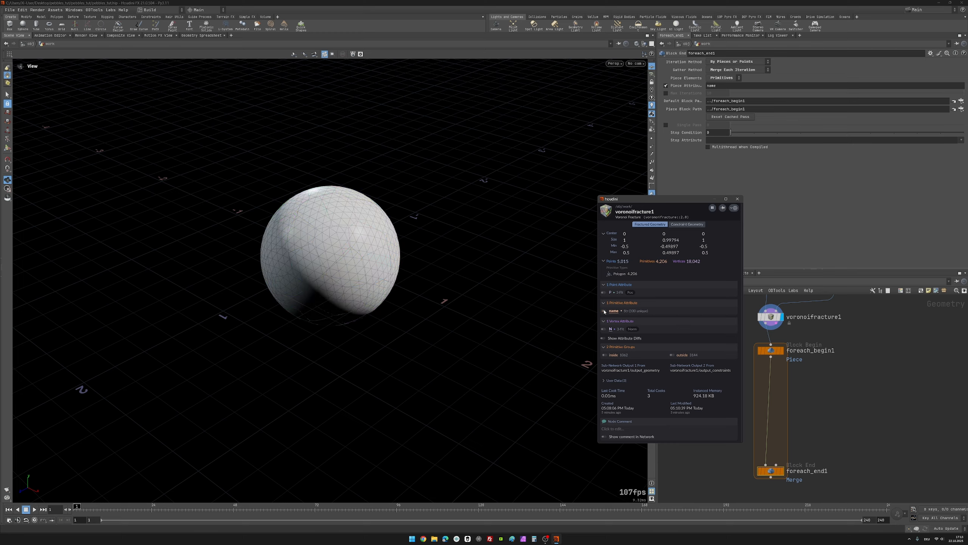
click(740, 201)
Step: Move foreach_end1 and foreach_begin1 further down the network, keeping space between them for the loop's nodes
middle_drag(696, 417, 680, 368)
scroll(680, 368, down, 2)
drag(742, 415, 742, 479)
middle_drag(780, 336, 775, 340)
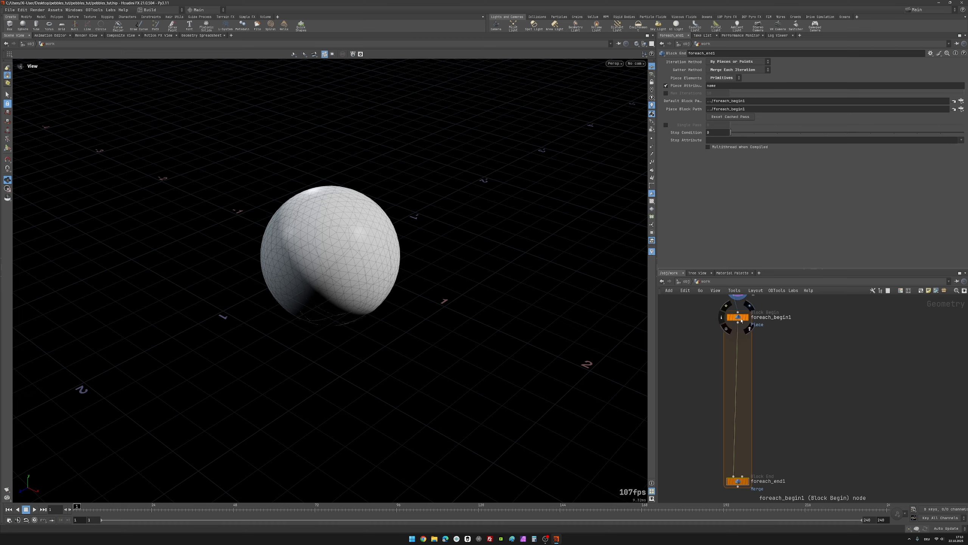
drag(742, 318, 743, 356)
click(743, 359)
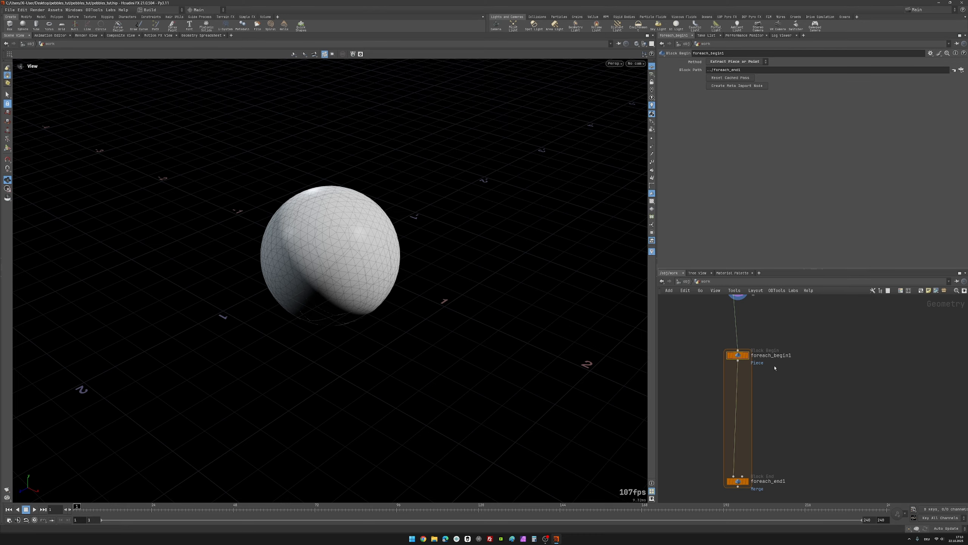
scroll(778, 385, down, 2)
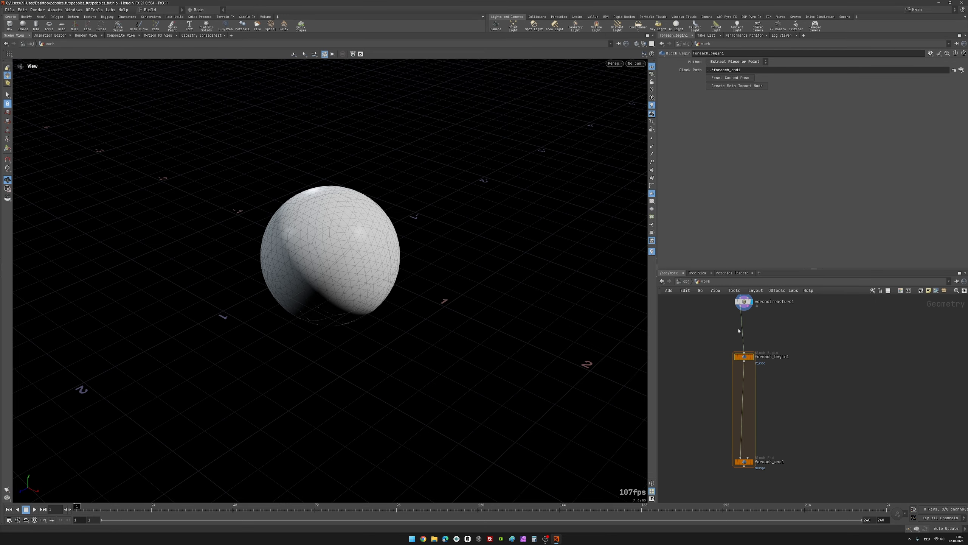
Step: Display foreach_begin1's output and examine the single extracted piece up close from several angles
click(753, 355)
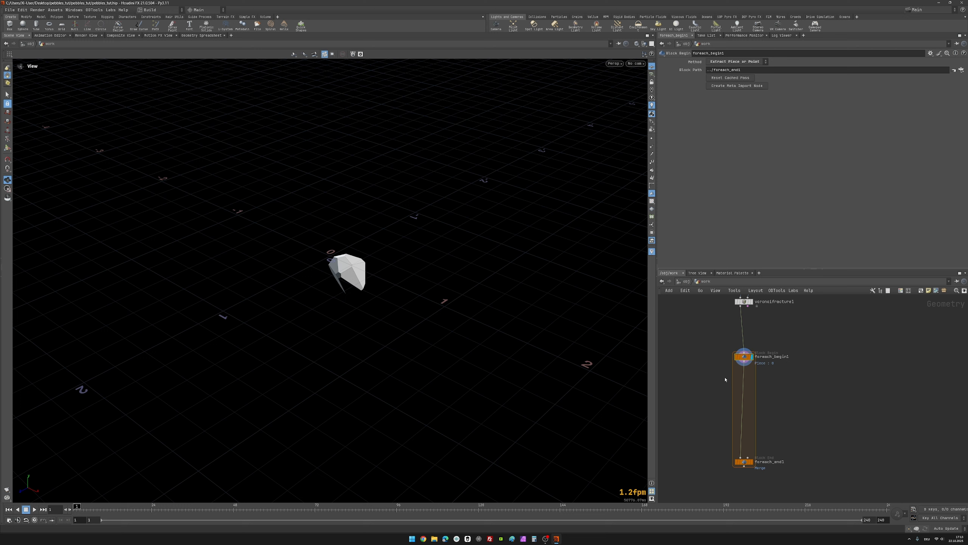
scroll(717, 375, up, 2)
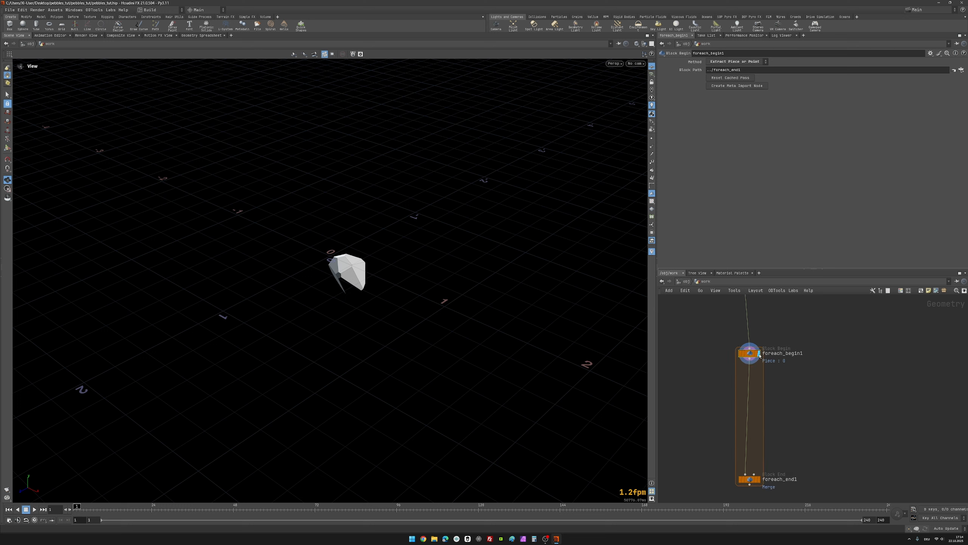
mouse_move(752, 355)
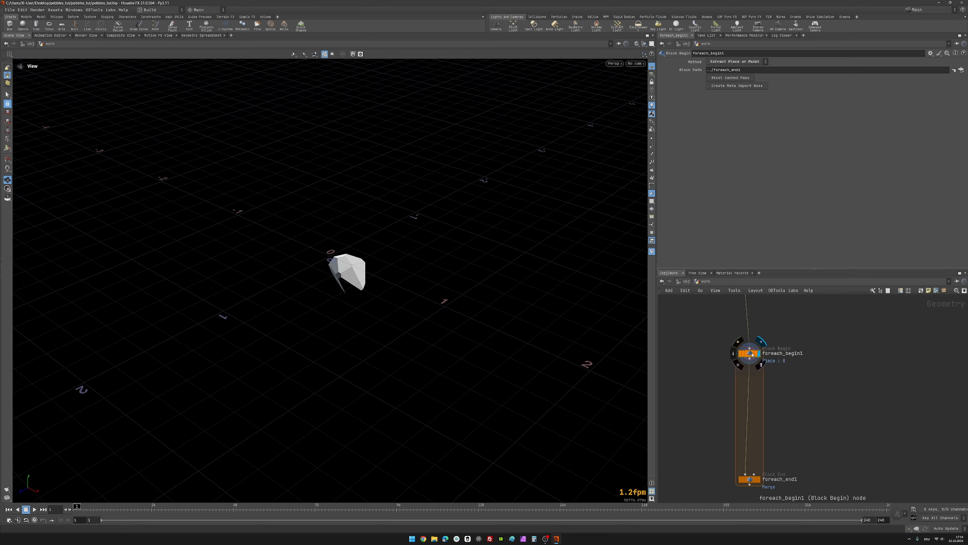
click(752, 354)
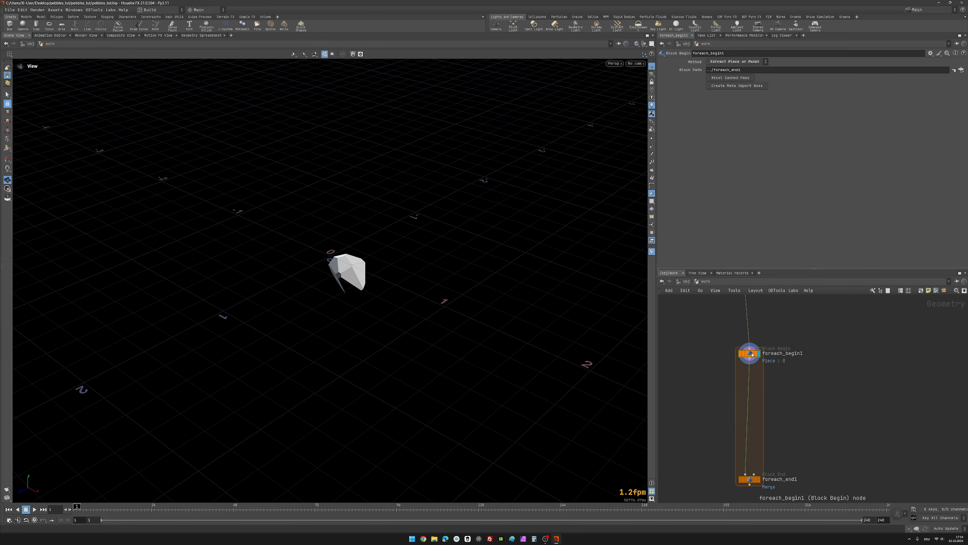
mouse_move(346, 267)
mouse_down()
mouse_move(285, 274)
mouse_move(199, 259)
mouse_move(102, 381)
mouse_move(452, 270)
mouse_move(365, 265)
mouse_up()
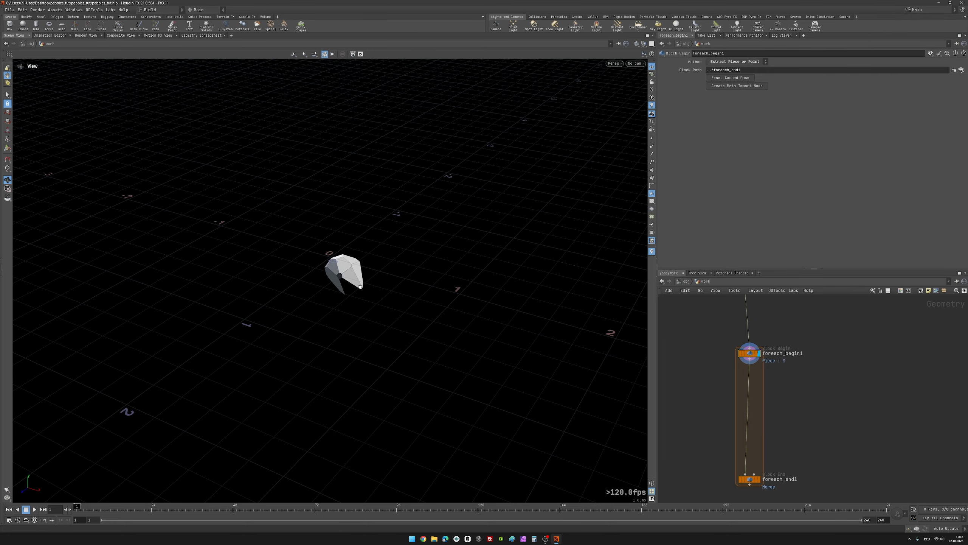
drag(360, 286, 346, 257)
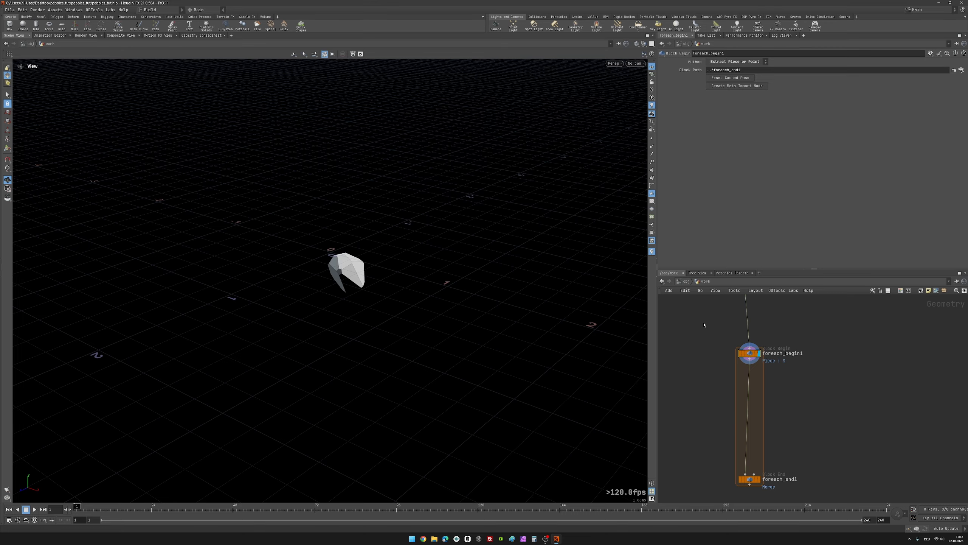
scroll(720, 345, up, 2)
middle_drag(719, 343, 717, 320)
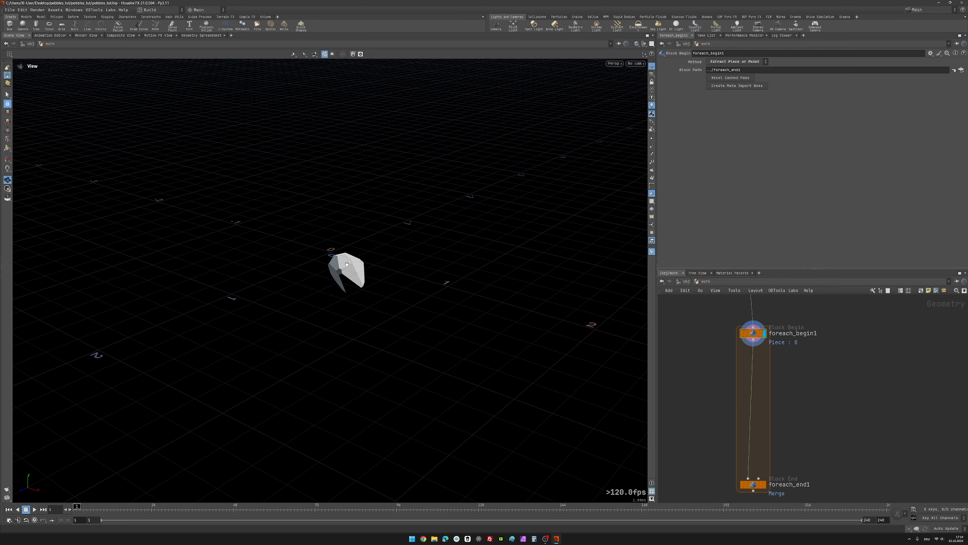
scroll(343, 259, up, 5)
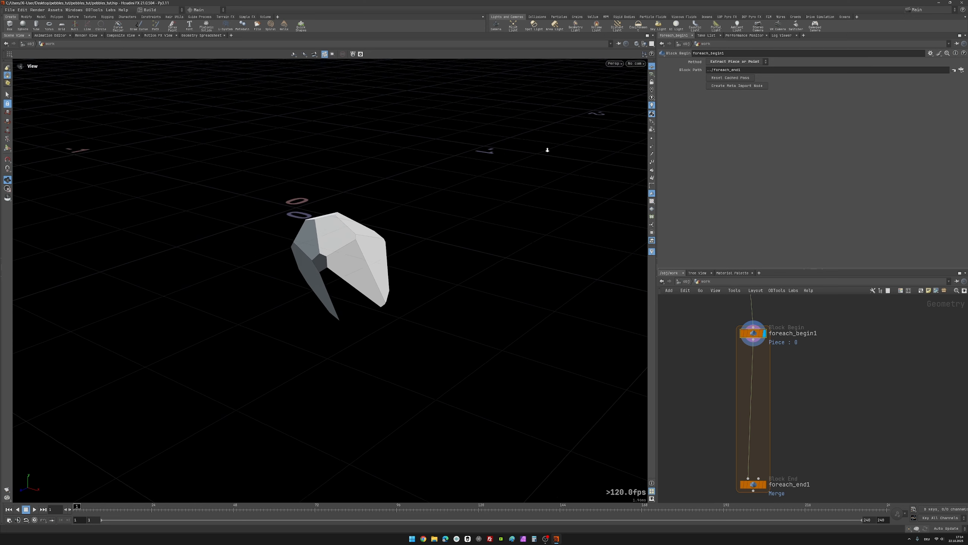
drag(345, 242, 365, 227)
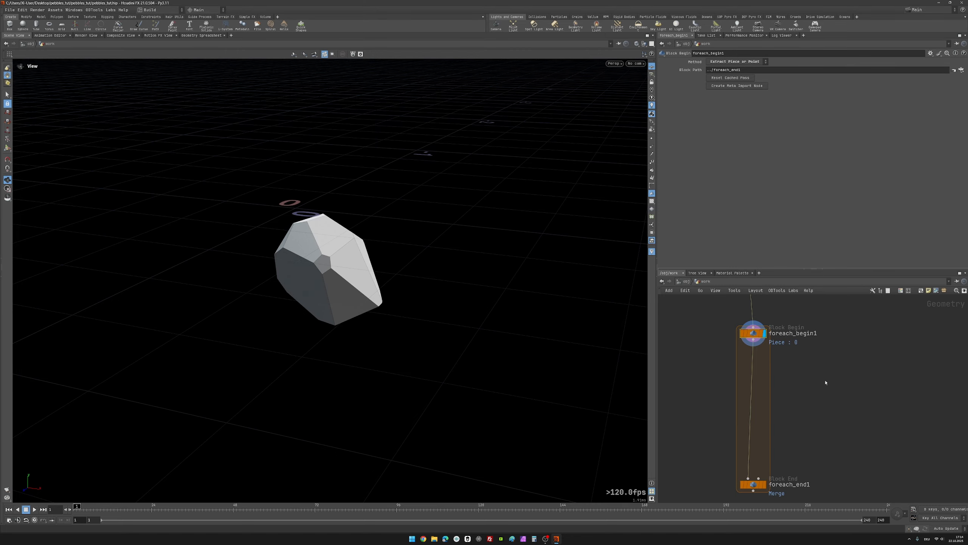
Step: Insert a VDB from Polygons node inside the loop directly after foreach_begin1 and display its result
key(Tab)
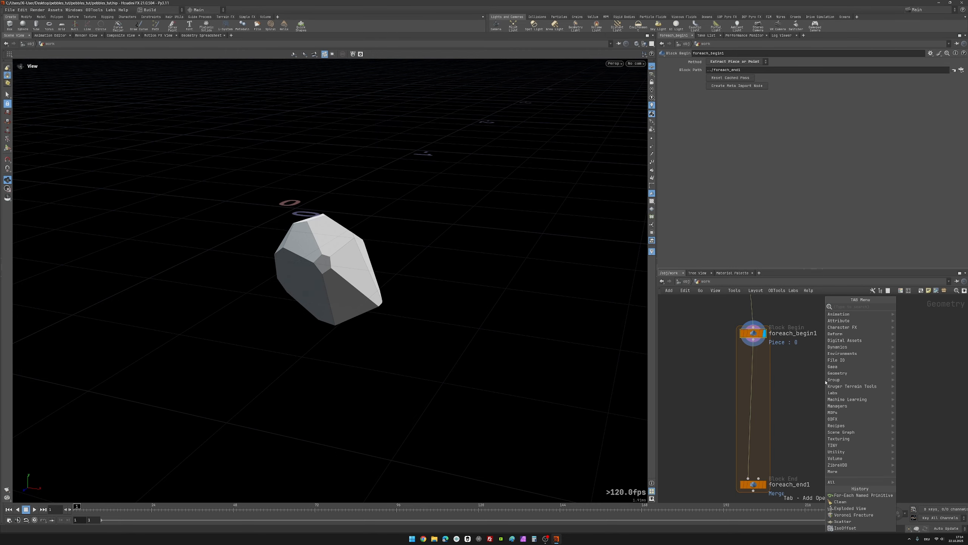
text(vdb)
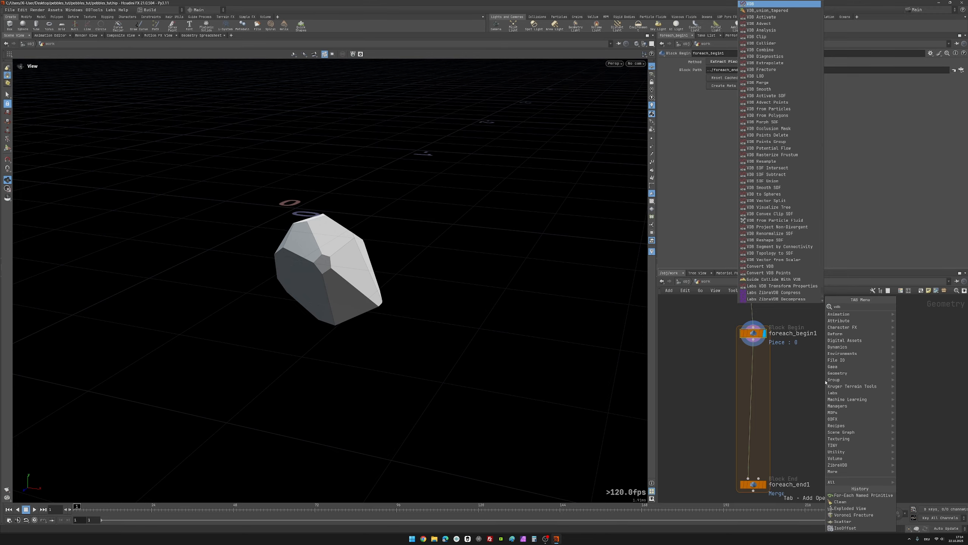
text(fr)
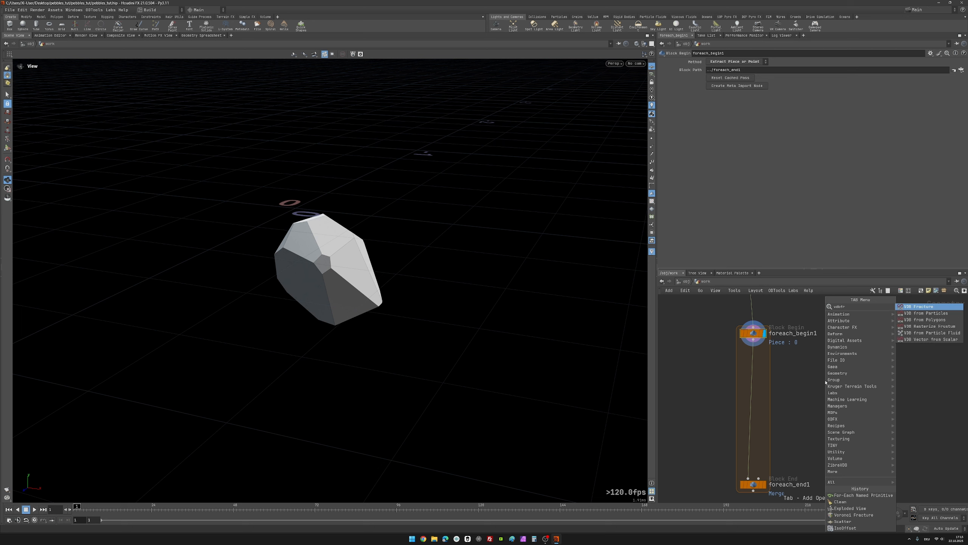
key(Down)
key(Down)
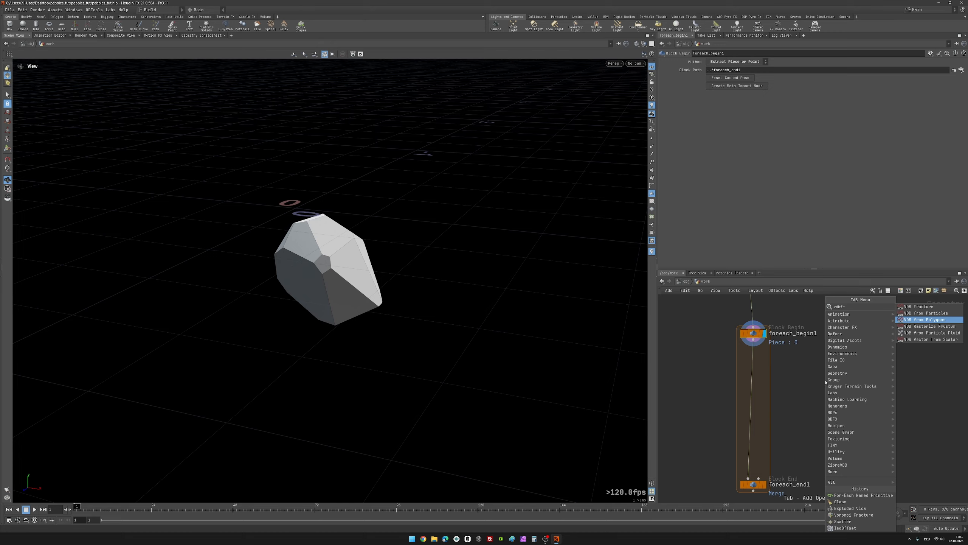
key(Return)
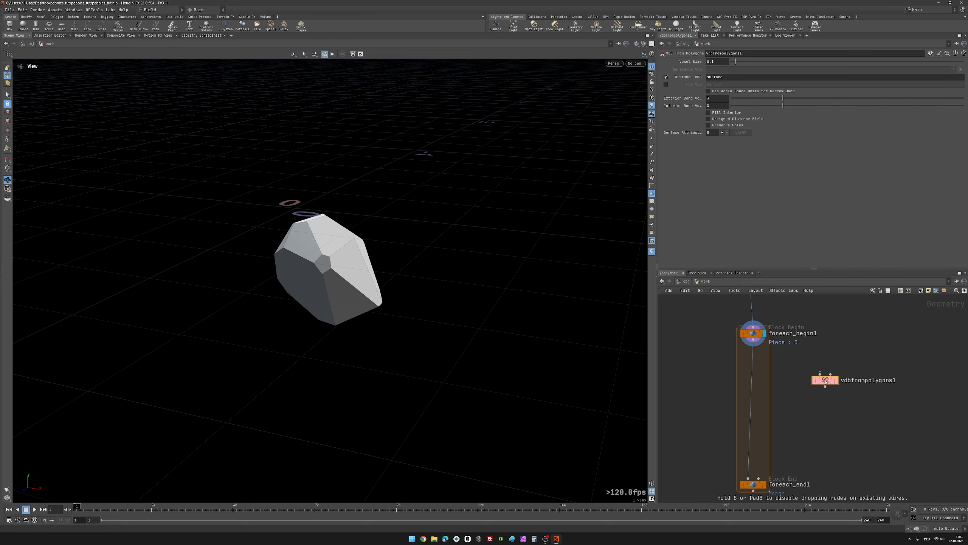
click(826, 382)
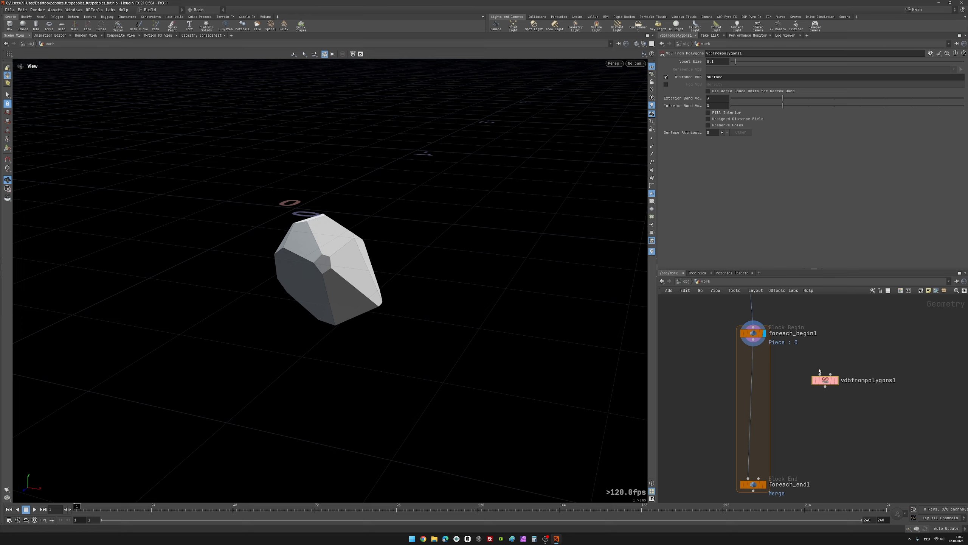
drag(832, 378, 757, 361)
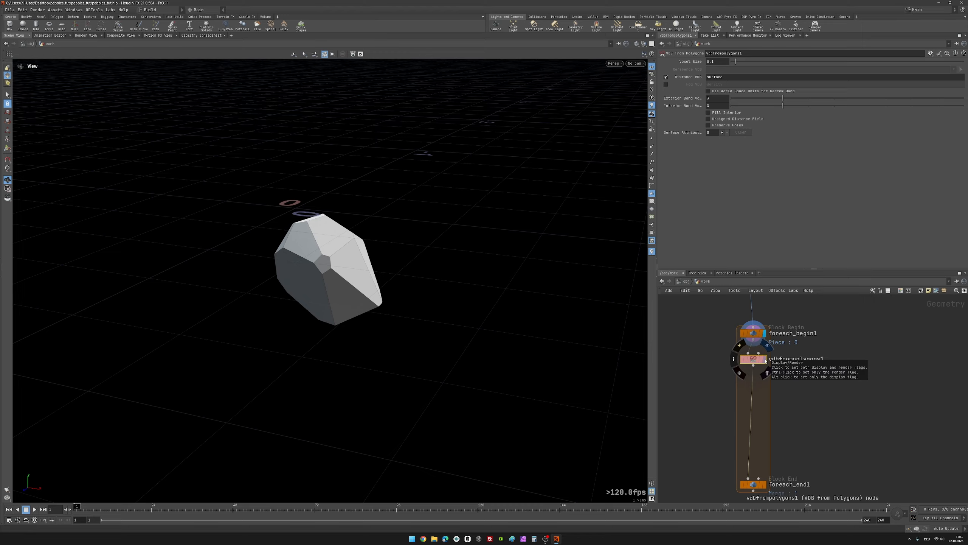
click(766, 361)
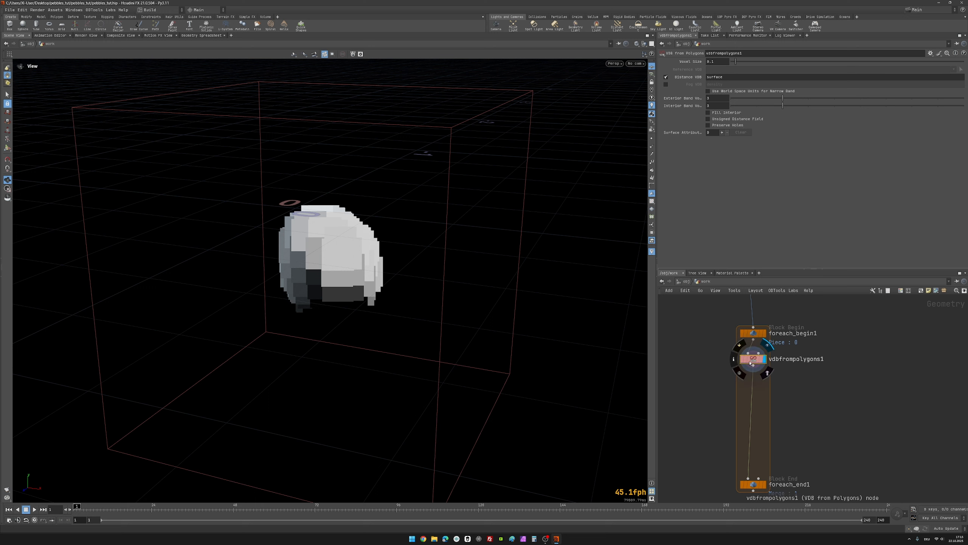
drag(754, 365, 753, 370)
Step: Set vdbfrompolygons1's voxel size to 0.01 and inspect the finer volume
mouse_move(318, 254)
mouse_down()
mouse_move(374, 238)
mouse_move(368, 190)
mouse_move(316, 250)
mouse_move(333, 262)
mouse_up()
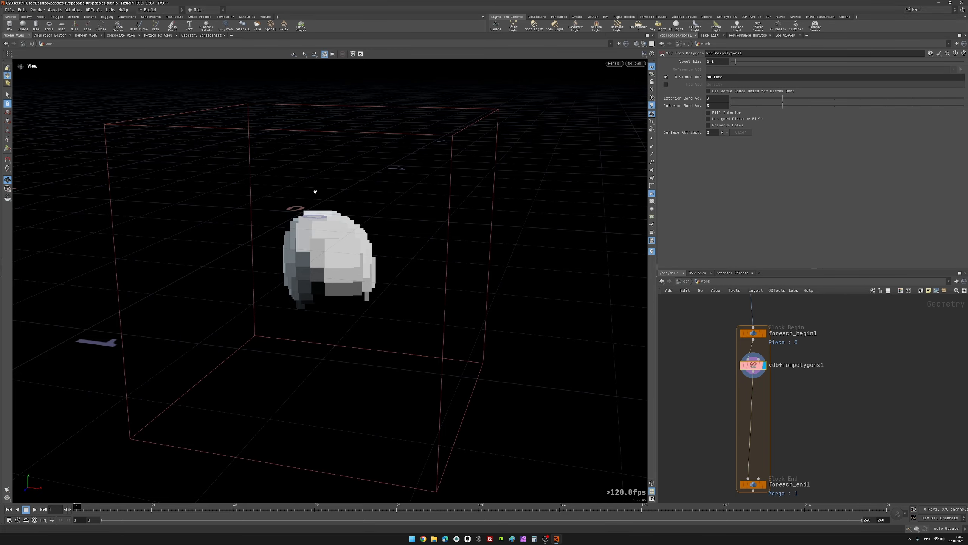
drag(320, 200, 359, 233)
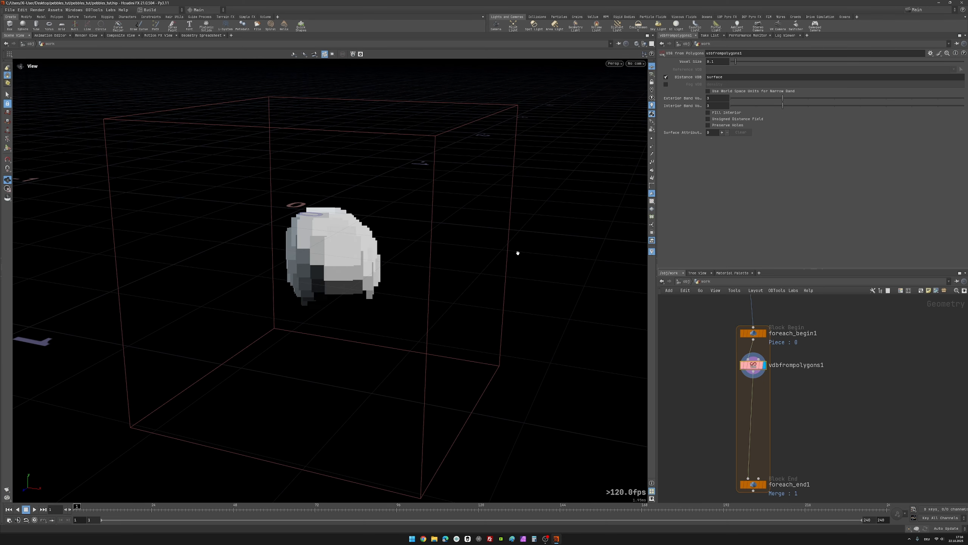
click(711, 61)
text(1)
key(Return)
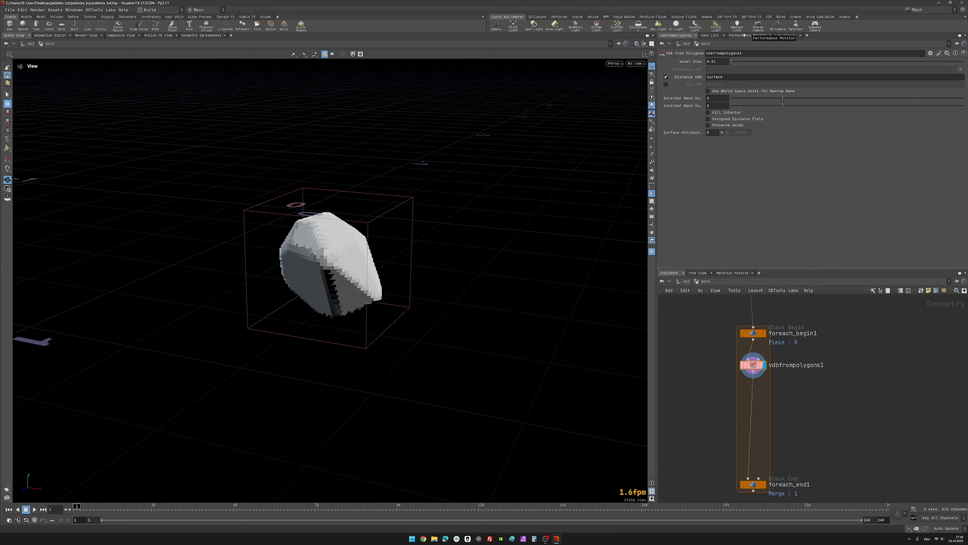
drag(313, 242, 326, 268)
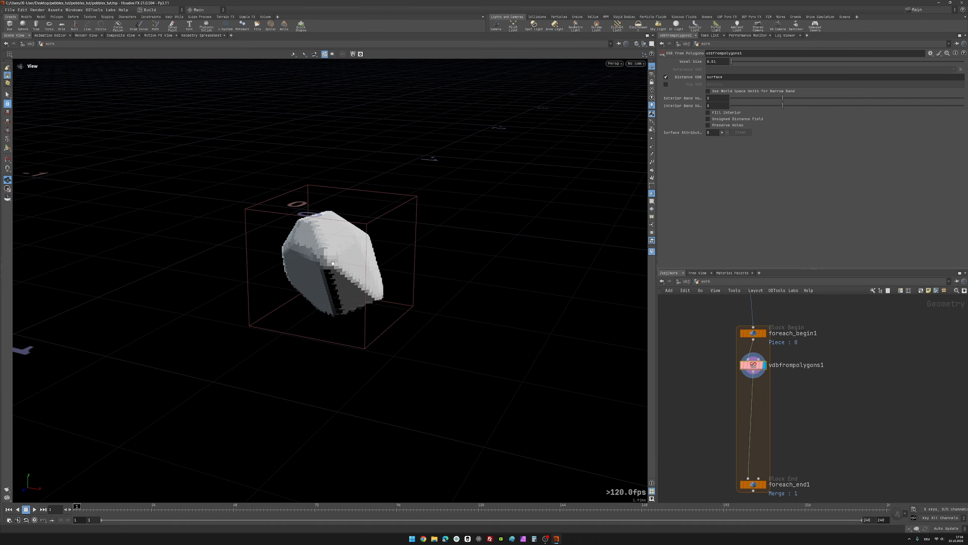
Step: Insert a VDB Smooth SDF node between vdbfrompolygons1 and foreach_end1 and display its smoothed result
scroll(803, 400, up, 2)
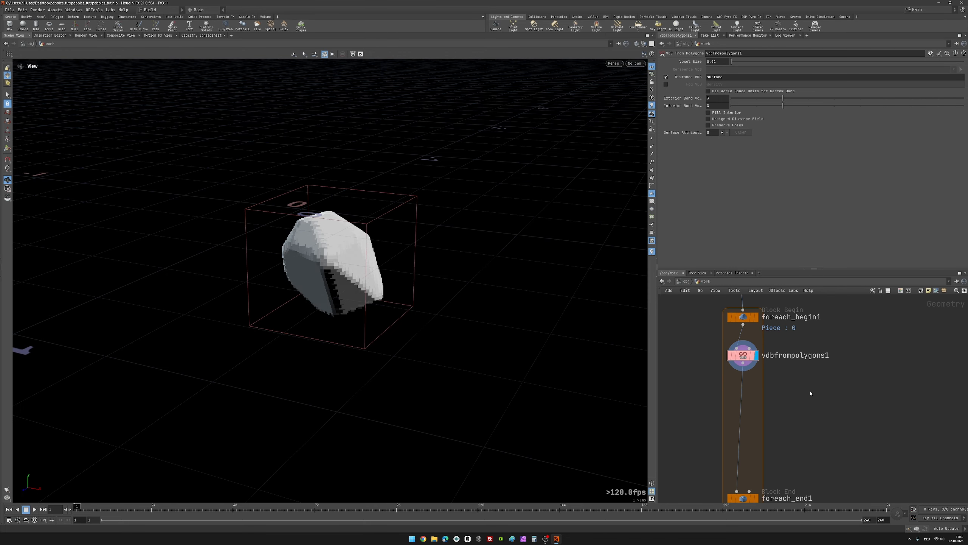
key(Tab)
text(vdb)
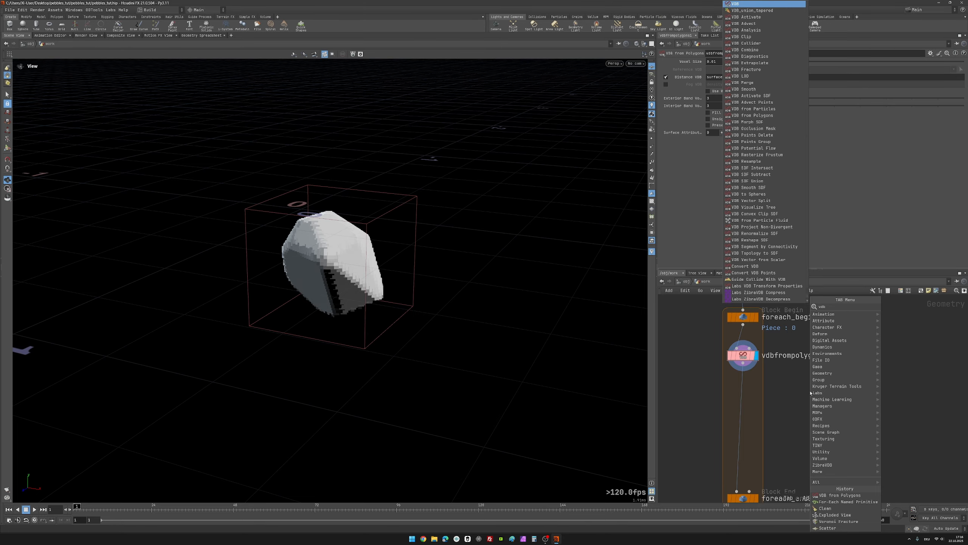
text(sm)
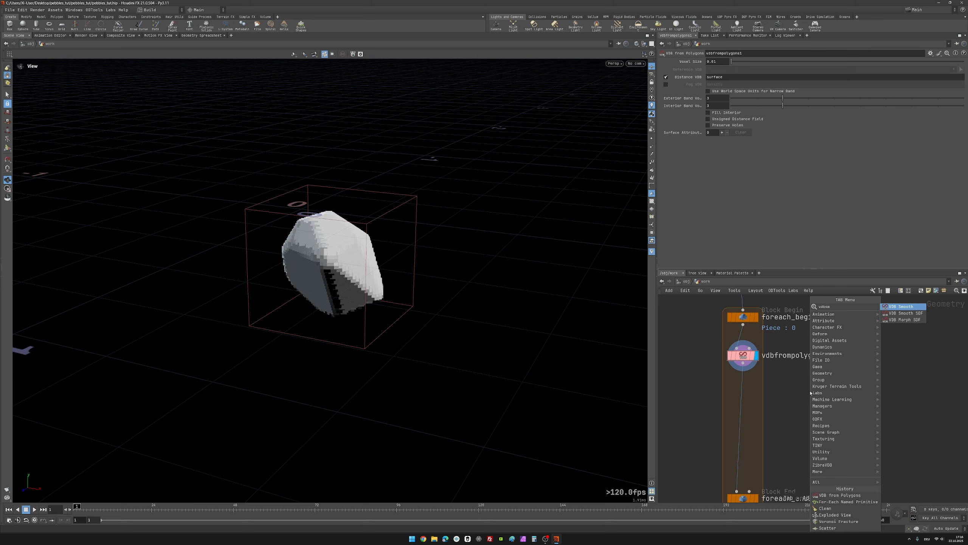
key(Down)
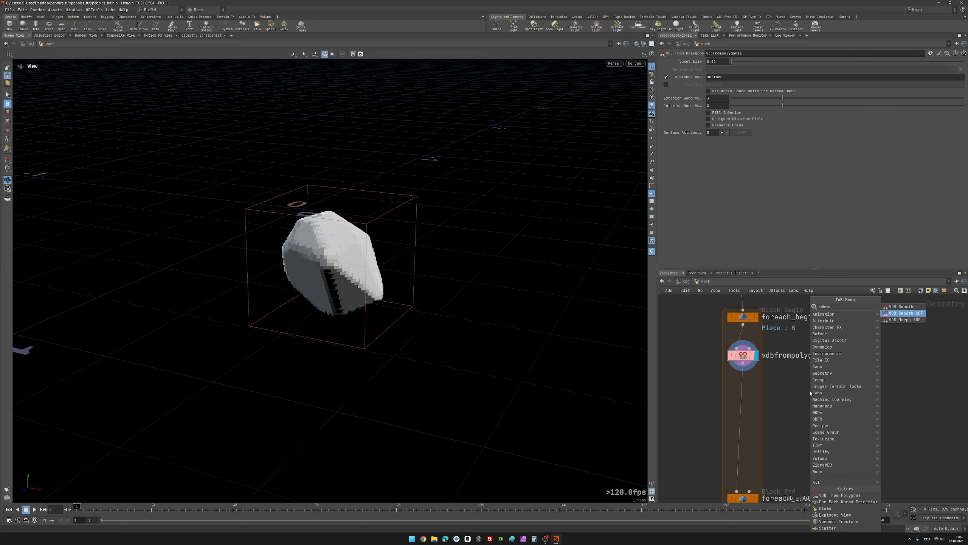
key(Return)
click(812, 392)
drag(811, 392, 744, 389)
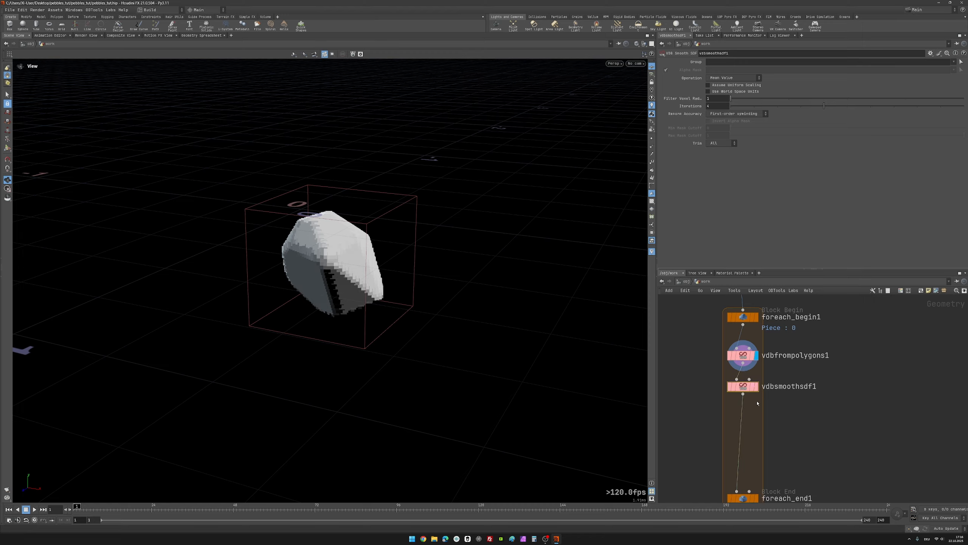
middle_drag(843, 414, 845, 381)
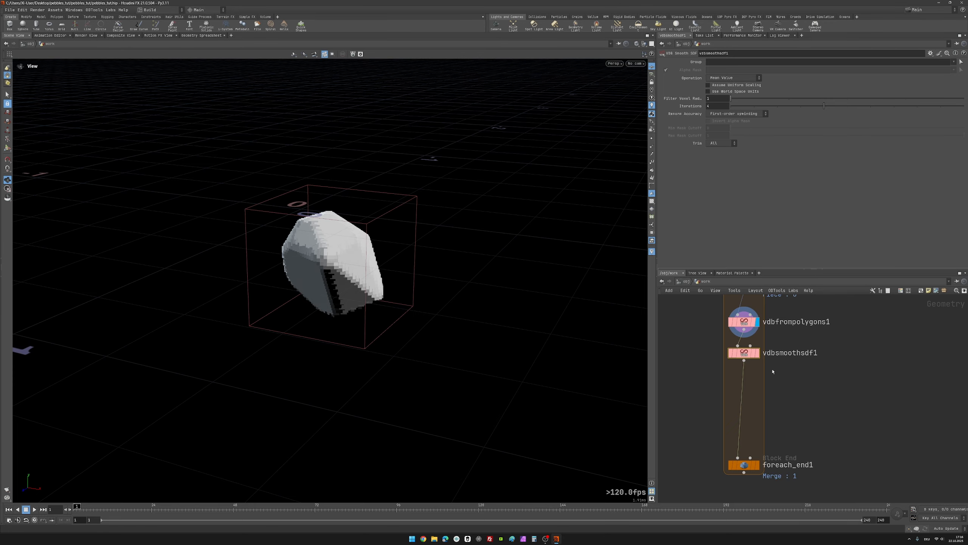
click(758, 353)
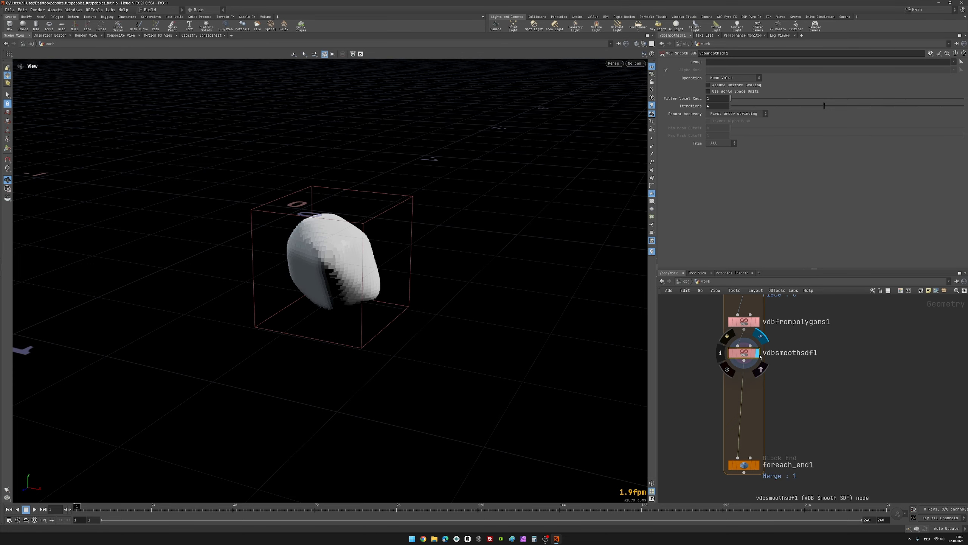
Step: Set vdbsmoothsdf1's filter voxel radius to 2 and inspect the smoothed piece from several angles
scroll(341, 262, down, 5)
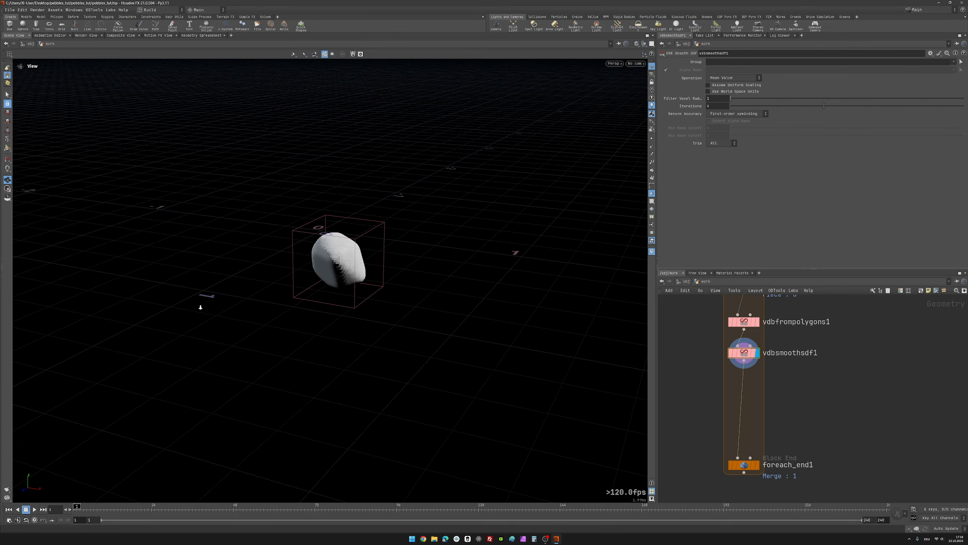
alt+drag(337, 263, 385, 269)
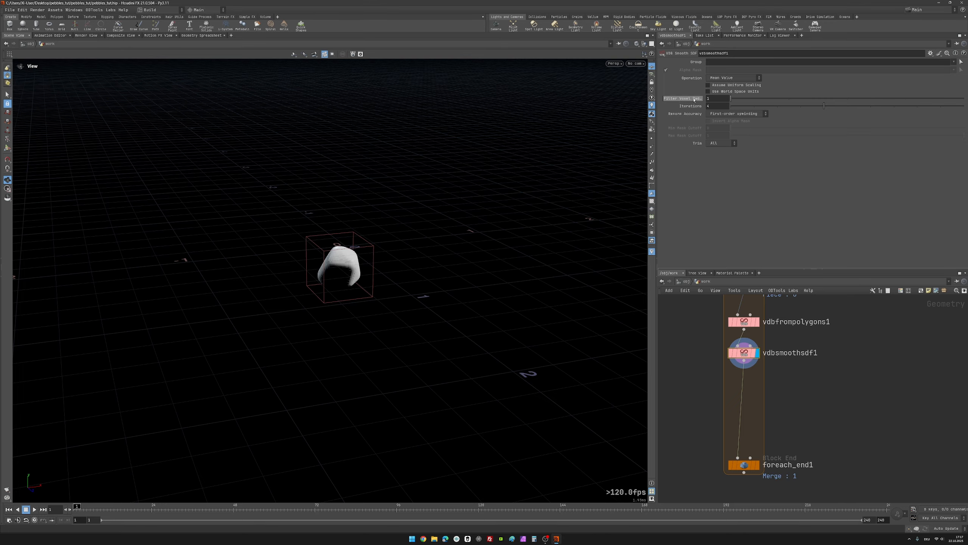
click(716, 98)
double_click(719, 98)
key(Return)
drag(308, 317, 347, 259)
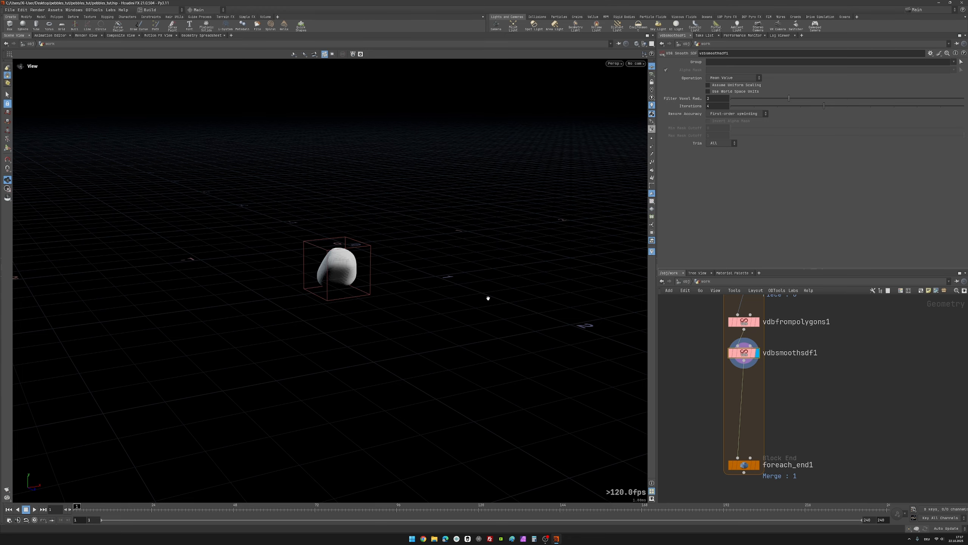
drag(331, 254, 238, 389)
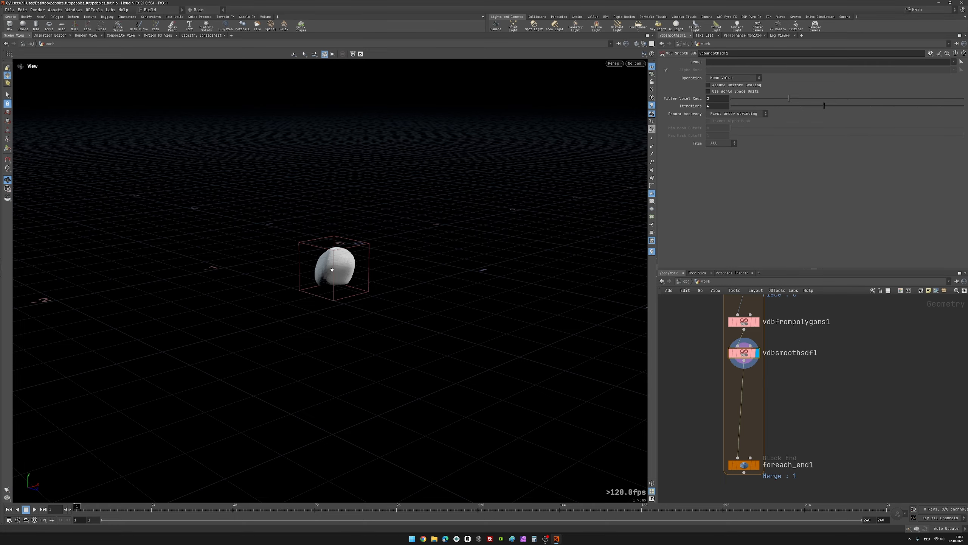
drag(332, 268, 381, 264)
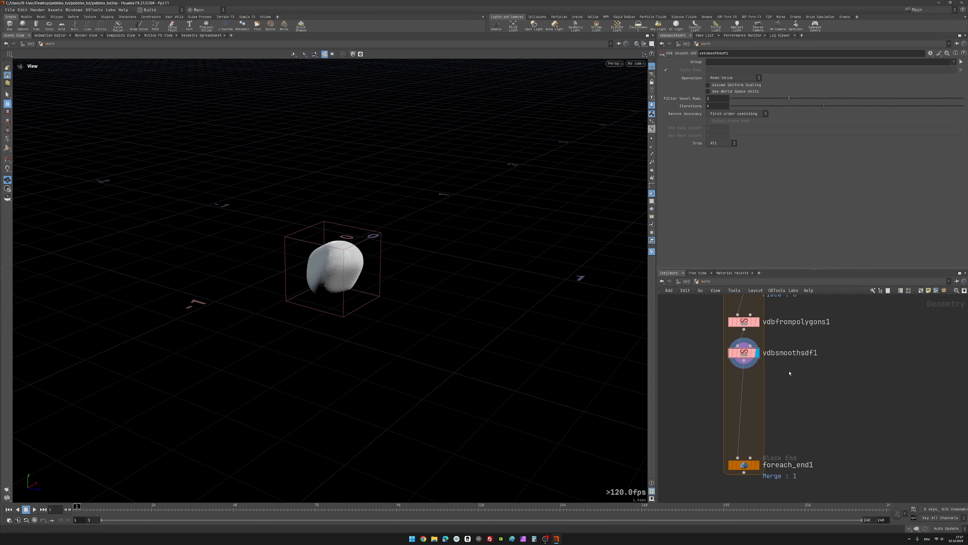
Step: Insert a Convert VDB node between vdbsmoothsdf1 and foreach_end1 and display its result
key(Tab)
text(vdb)
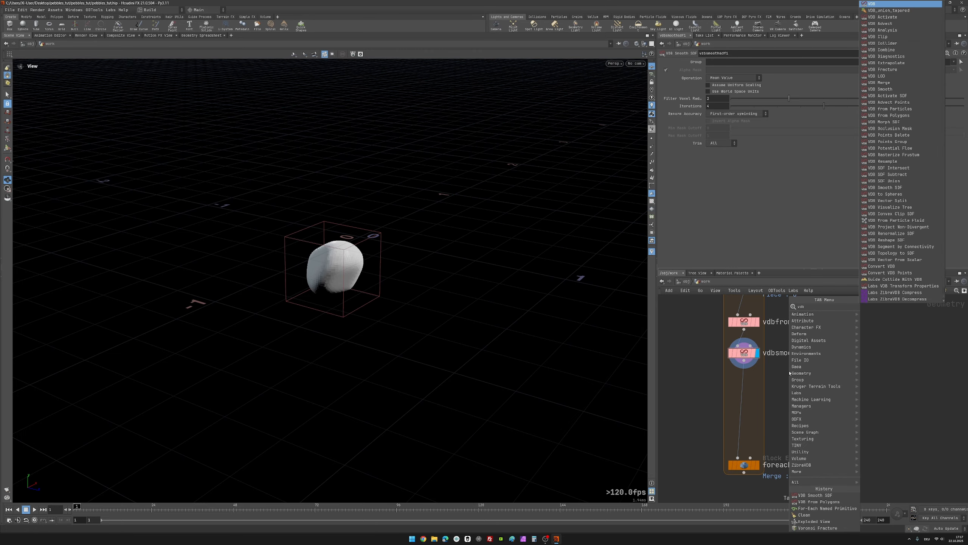
text(con)
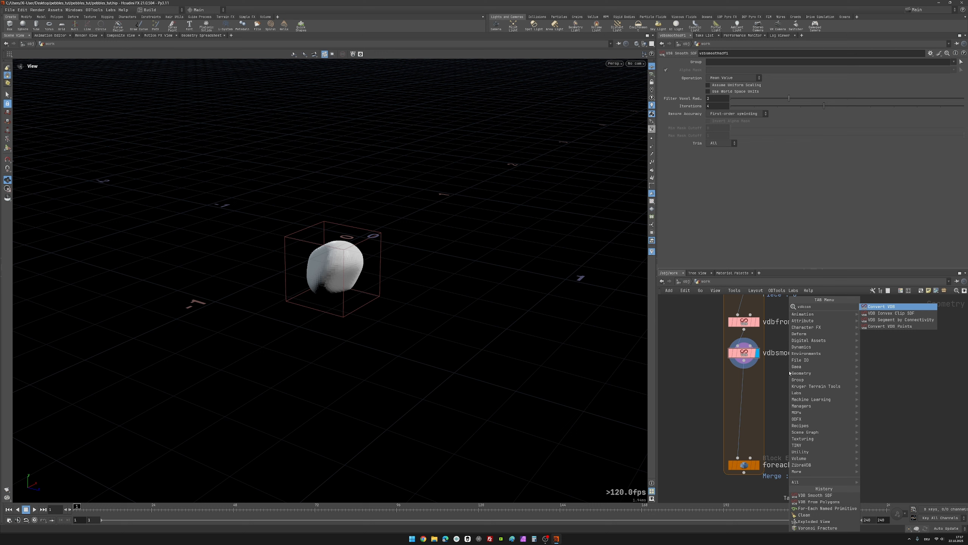
key(Return)
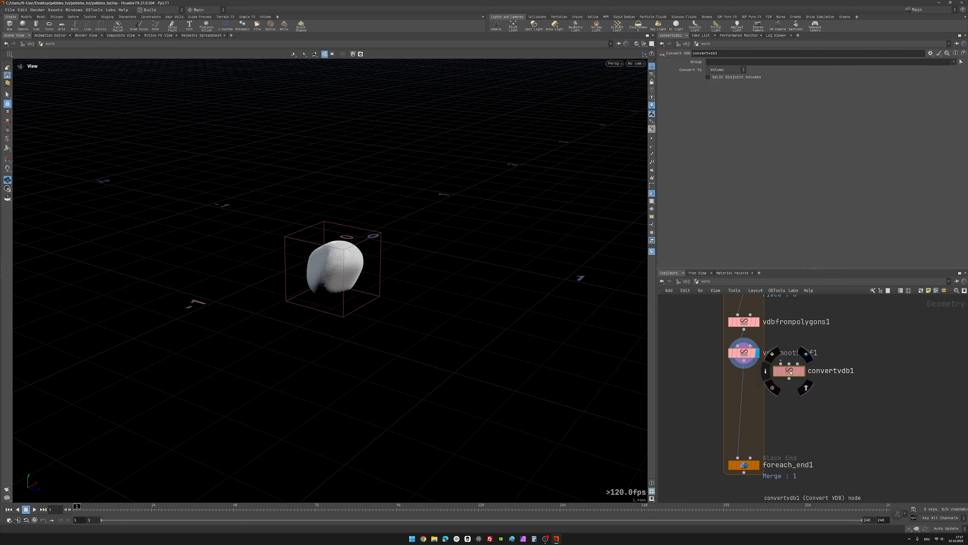
click(746, 377)
drag(746, 376, 746, 386)
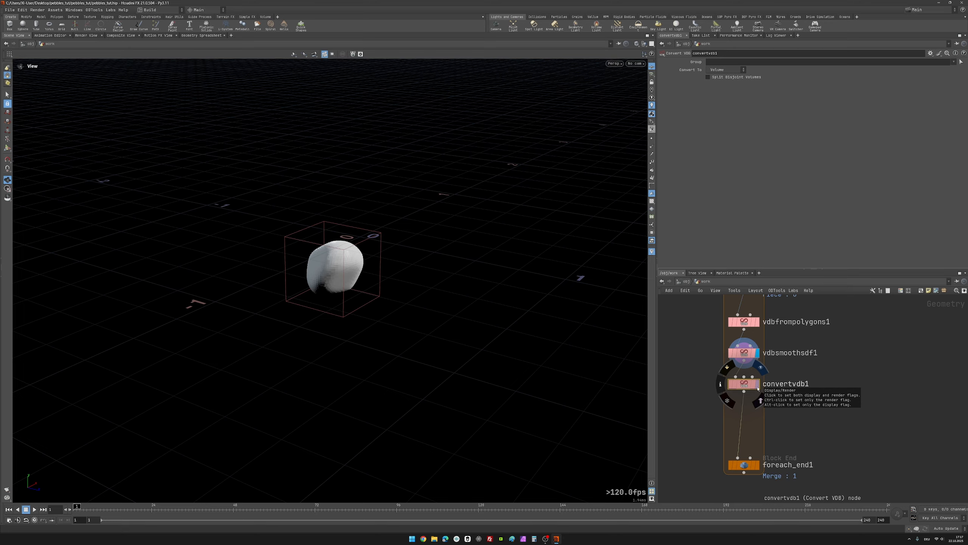
click(758, 383)
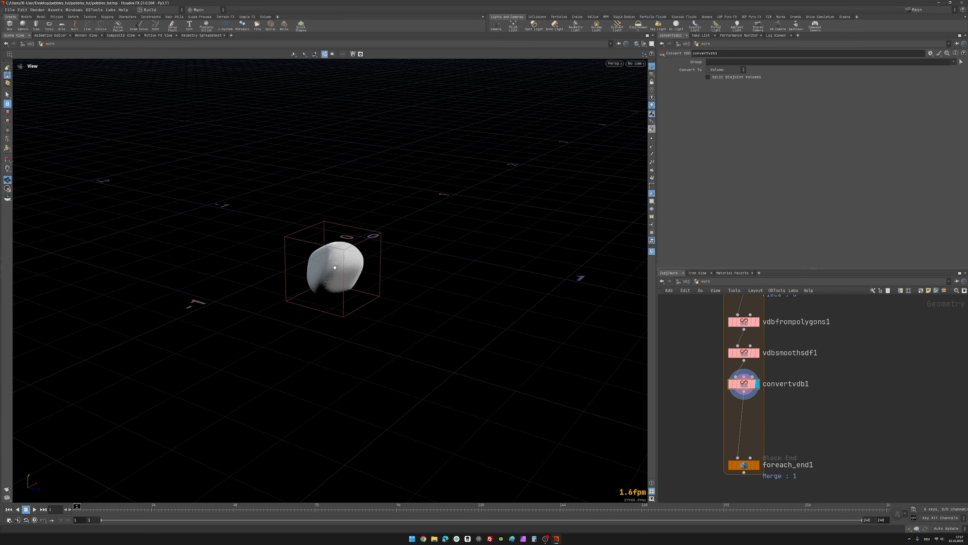
mouse_move(335, 267)
mouse_down()
mouse_move(383, 262)
mouse_move(338, 263)
mouse_up()
drag(709, 370, 747, 386)
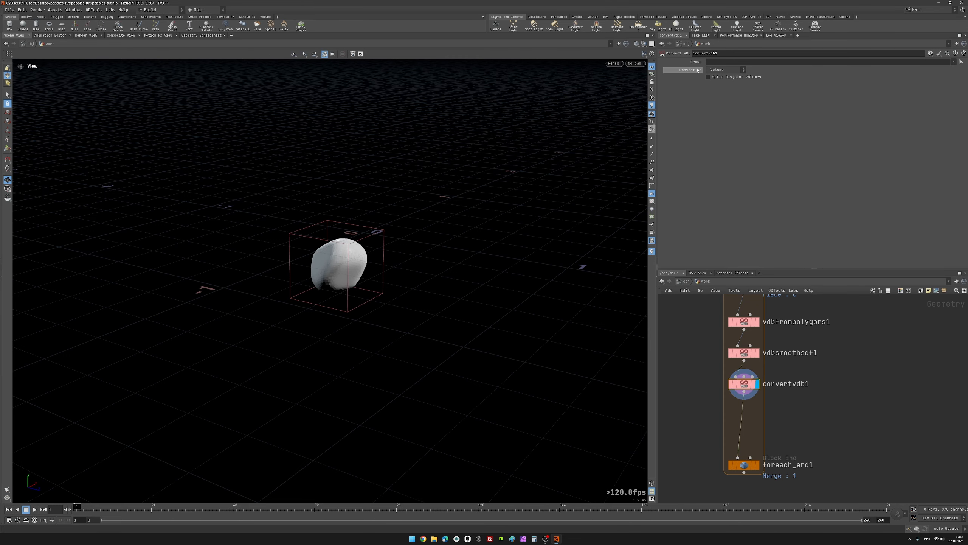
Step: Set convertvdb1 to convert to Polygons and inspect the resulting mesh up close
click(719, 71)
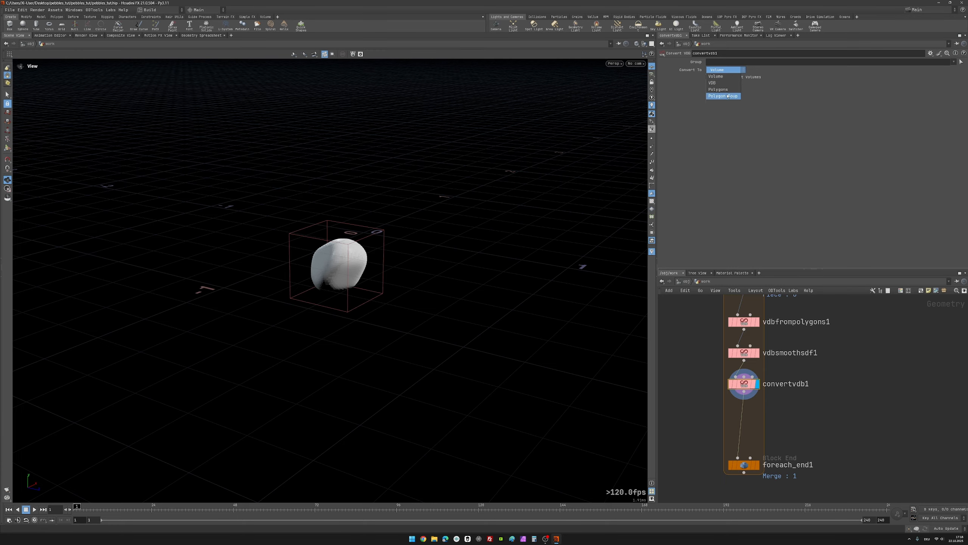
click(720, 90)
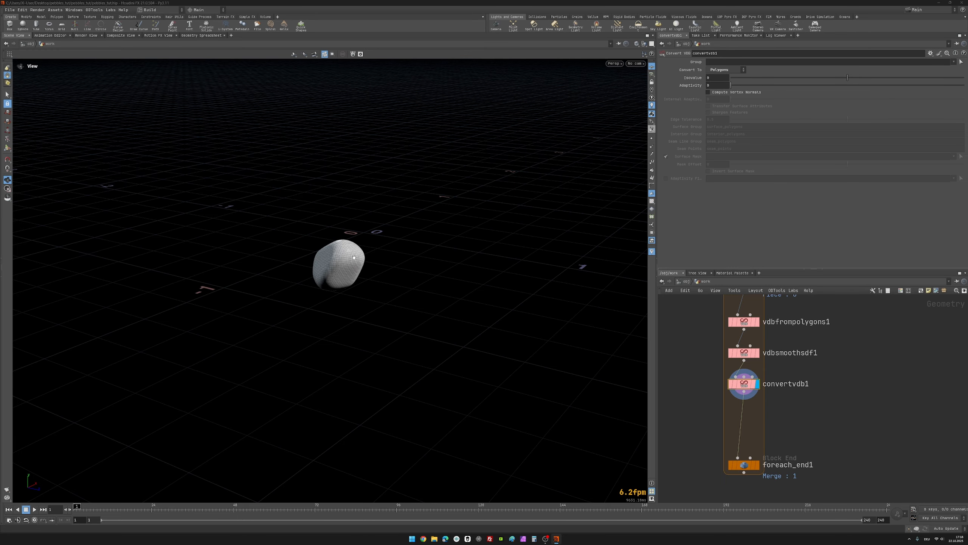
drag(334, 256, 357, 263)
right_drag(356, 264, 517, 135)
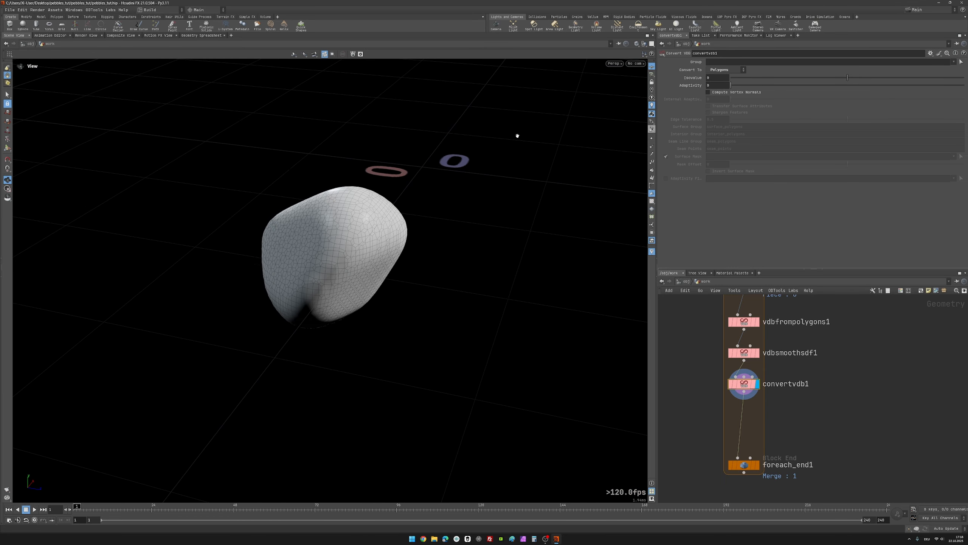
drag(517, 134, 369, 230)
scroll(816, 430, down, 1)
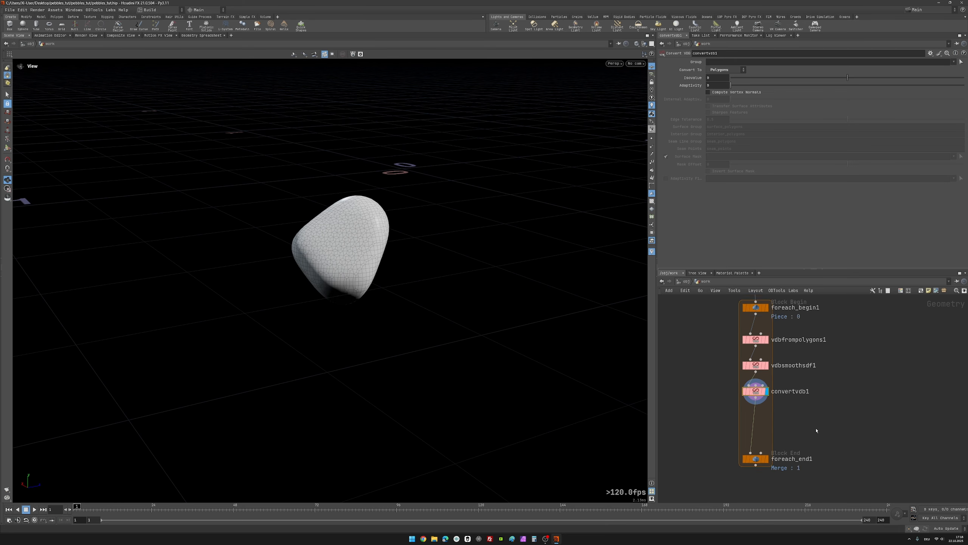
Step: Move foreach_end1 farther below convertvdb1 to make room for more nodes inside the loop
scroll(817, 430, down, 1)
click(764, 398)
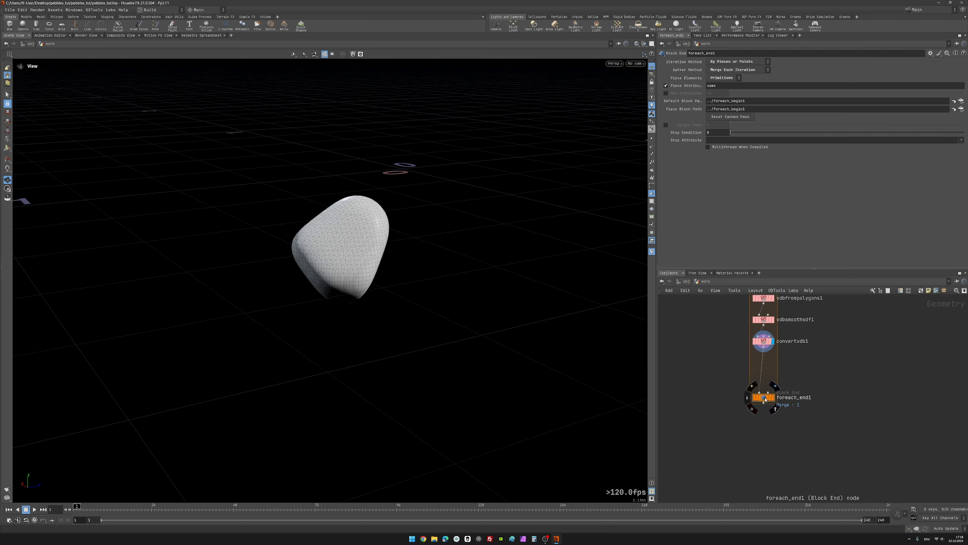
drag(765, 398, 764, 454)
scroll(802, 353, up, 2)
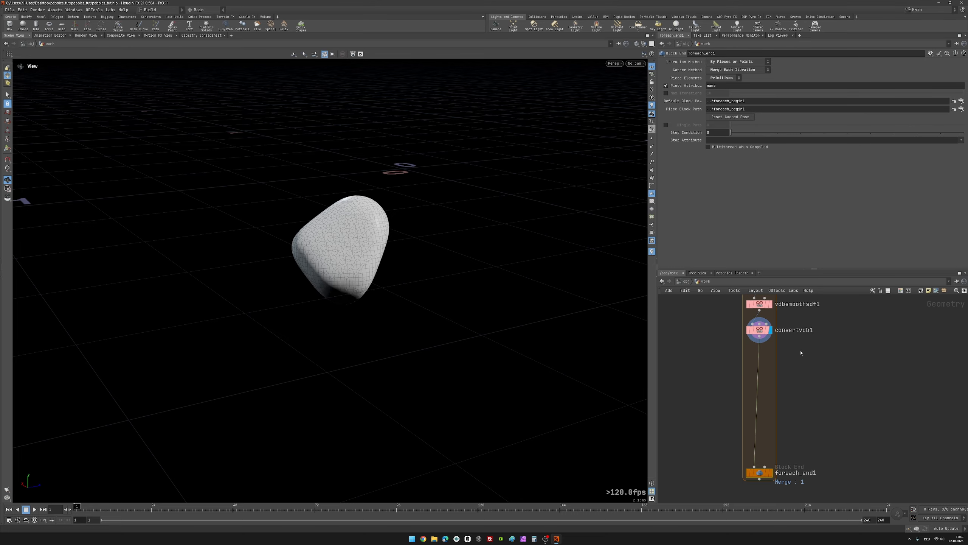
Step: Add a Quad Remesh (Beta) node to the network beside the wire between convertvdb1 and foreach_end1
click(761, 330)
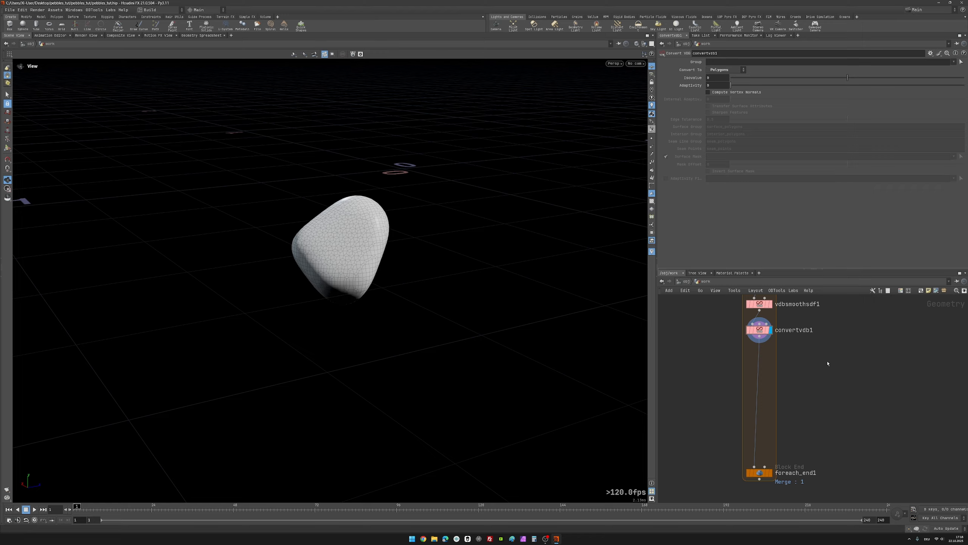
key(Tab)
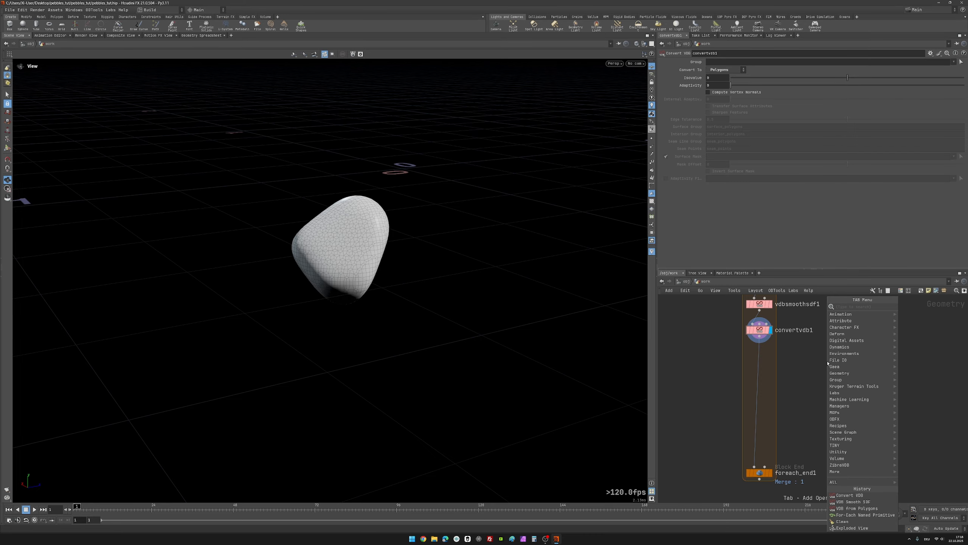
text(qu)
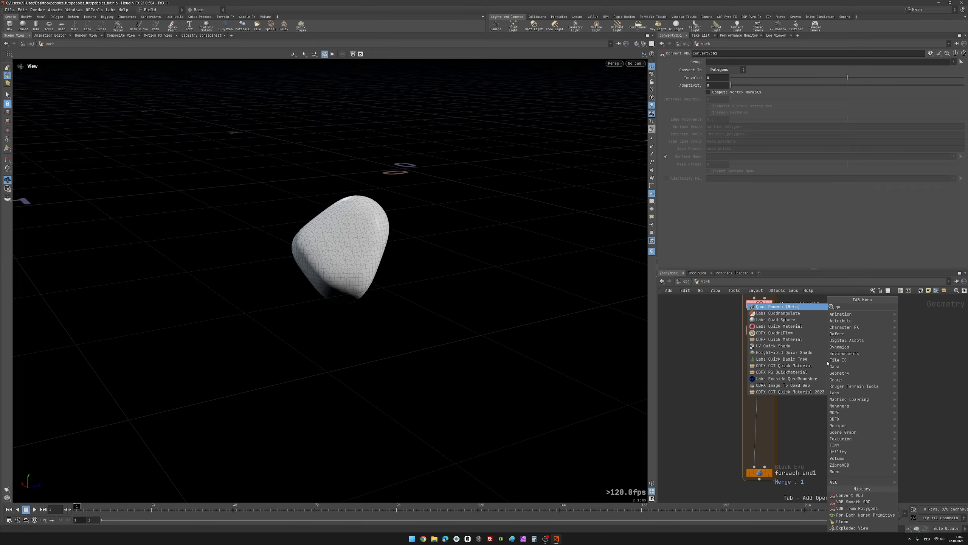
text(a)
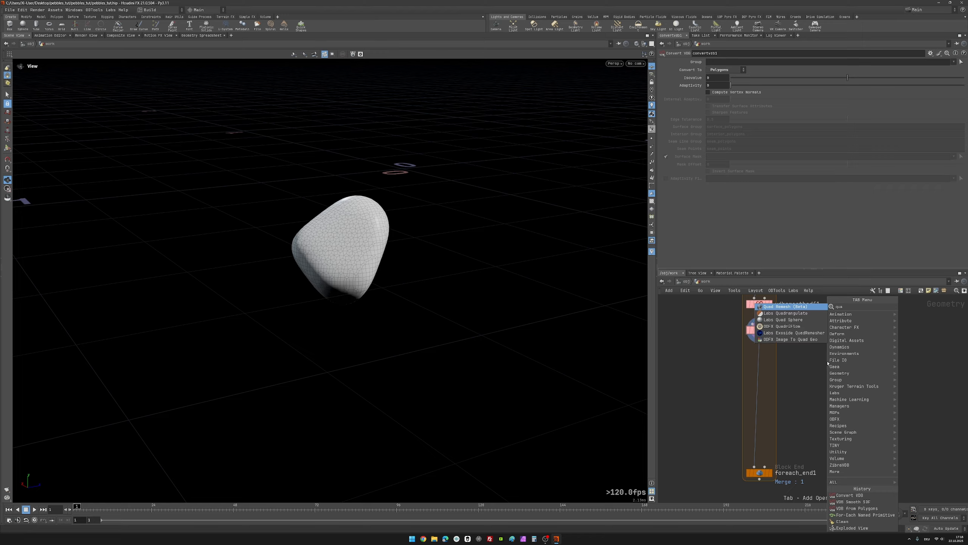
key(Return)
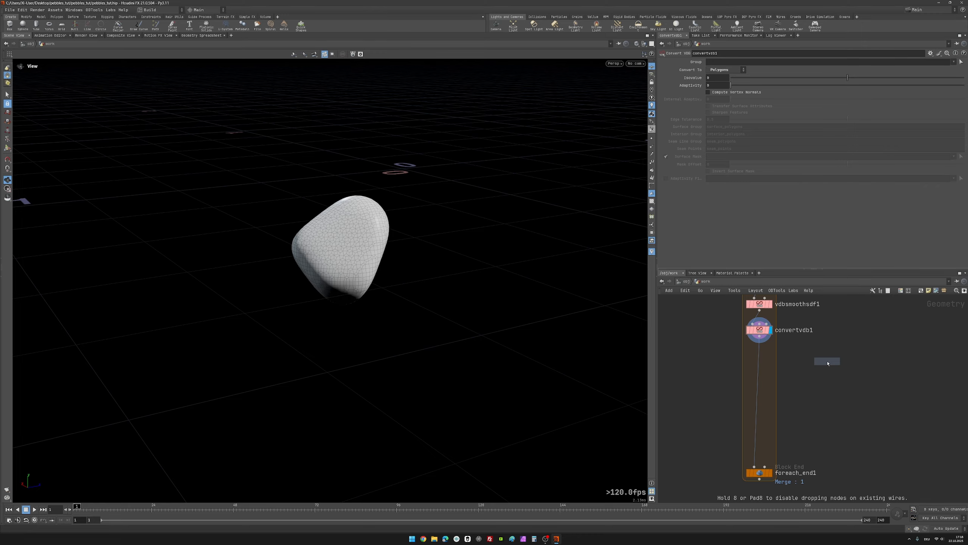
click(827, 364)
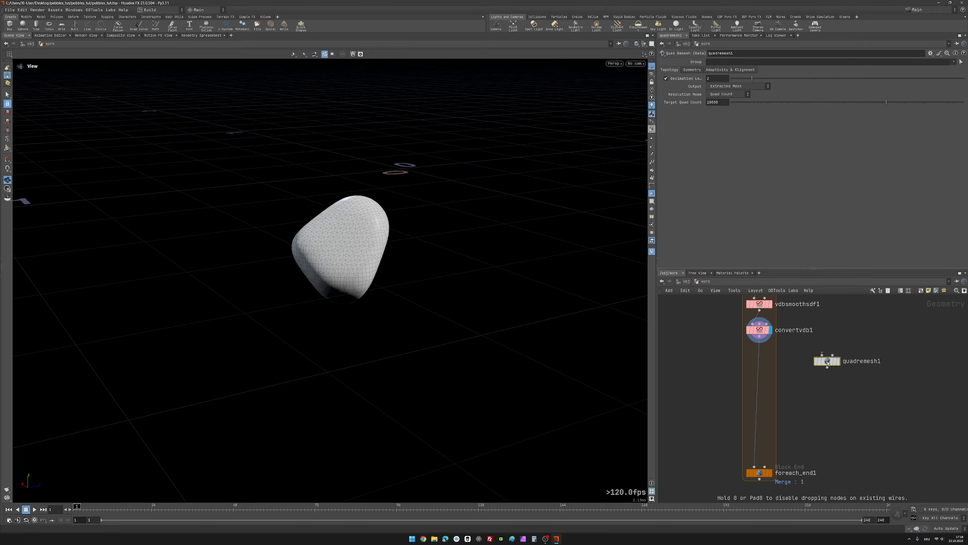
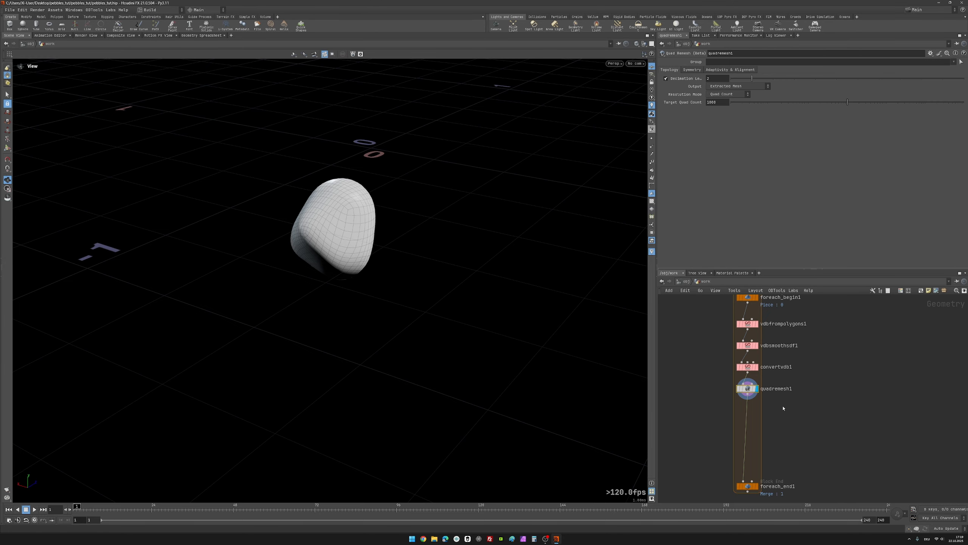
Step: Insert a Smooth node between quadremesh1 and foreach_end1 and display its result
key(Tab)
text(sm)
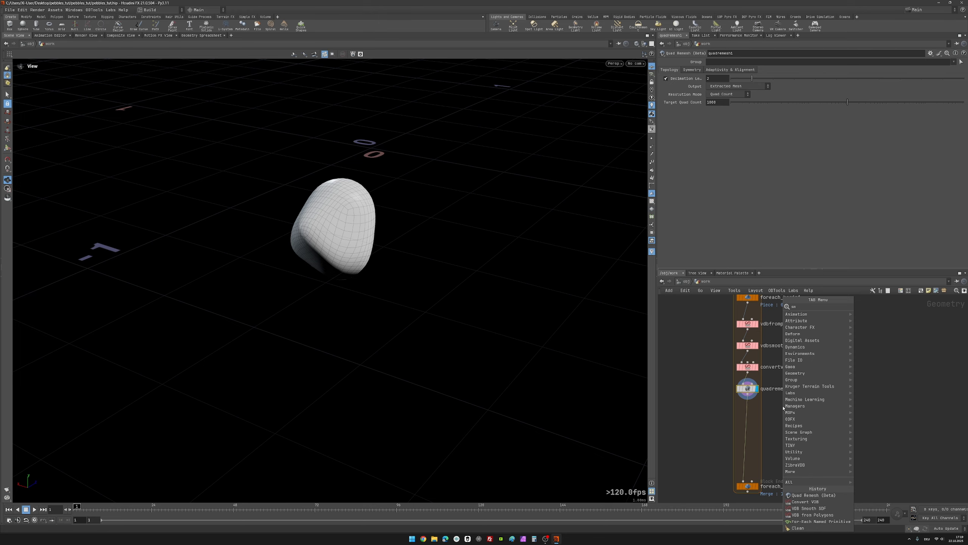
text(oo)
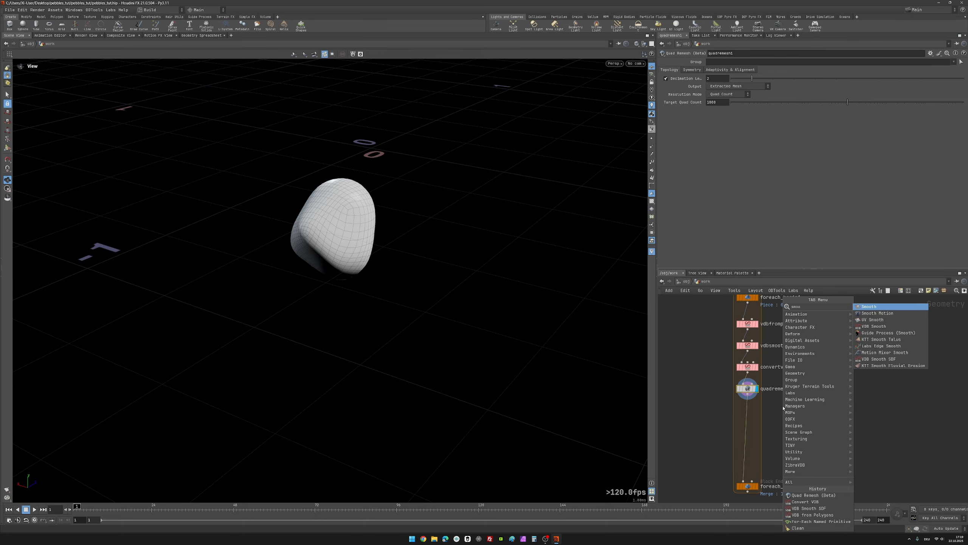
key(Return)
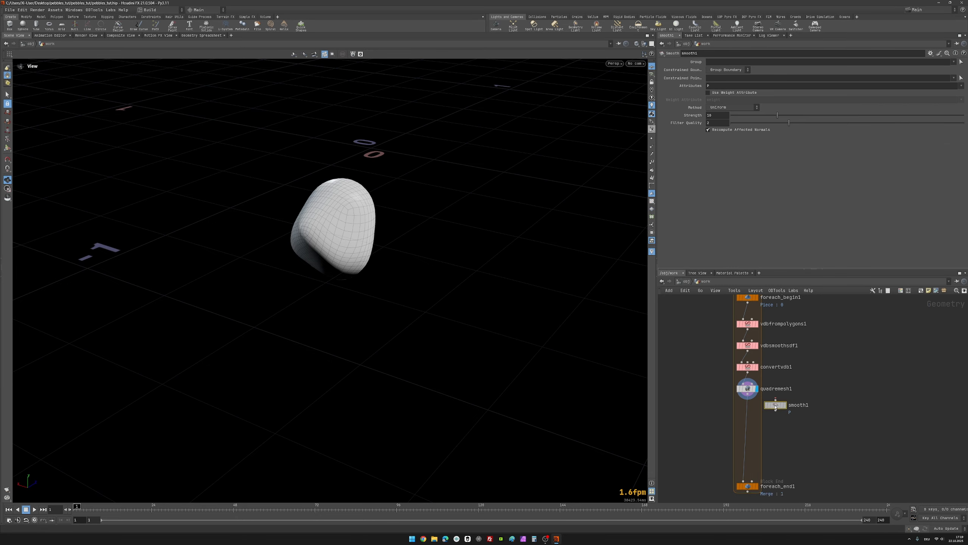
click(750, 409)
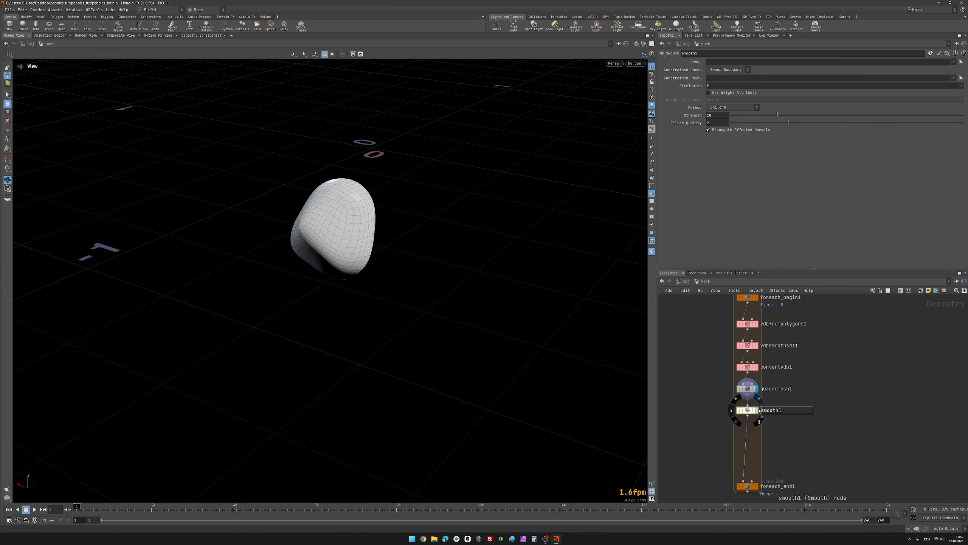
click(757, 410)
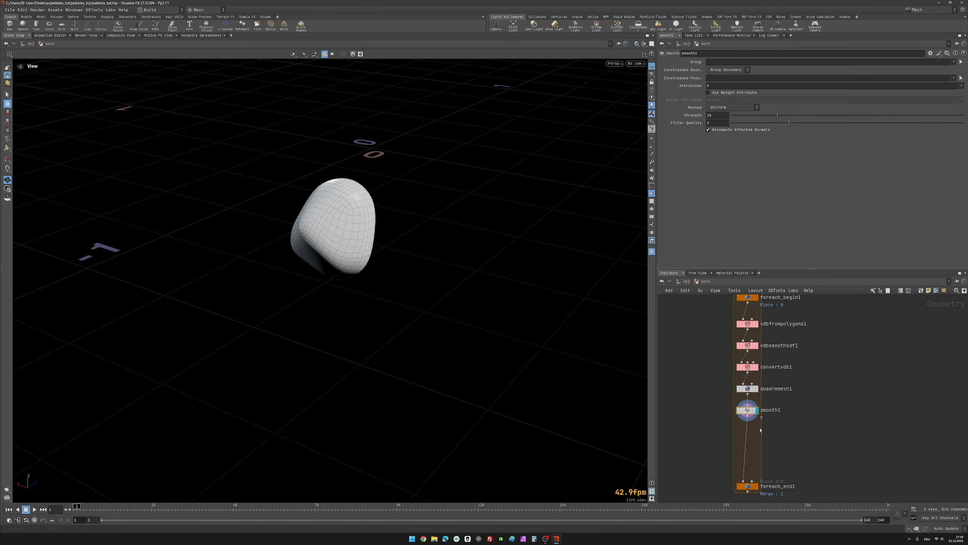
Step: Set smooth1's Filter Quality to 1 and check the smoothed piece in the viewport
mouse_move(739, 414)
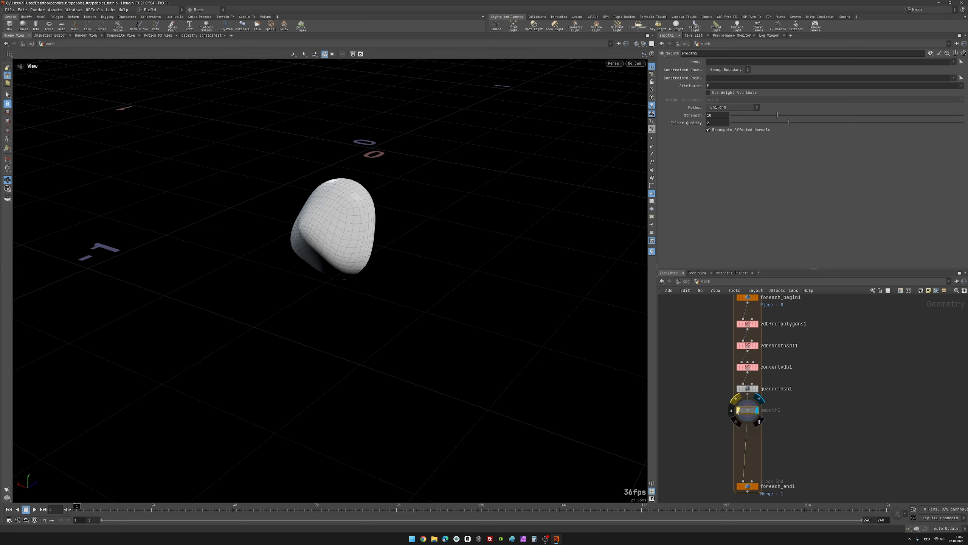
click(744, 124)
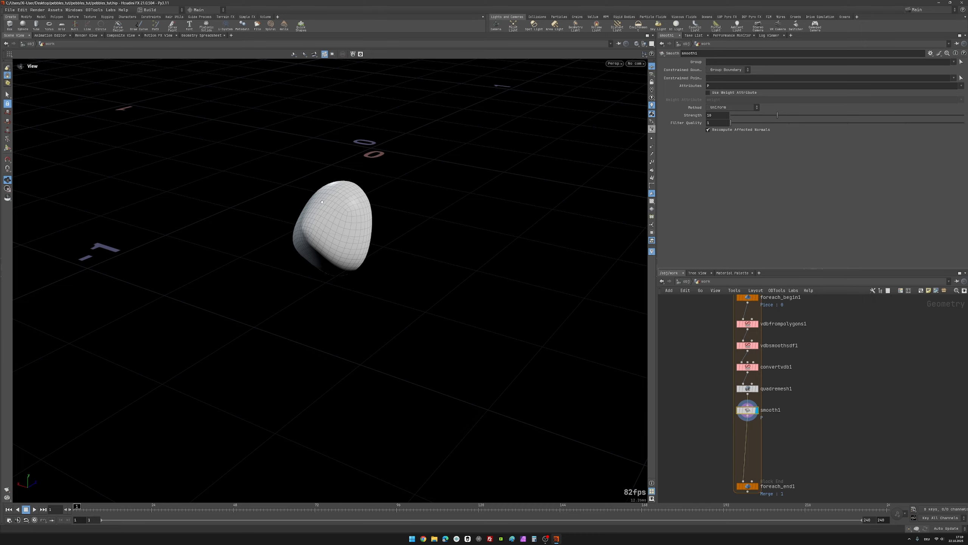
drag(323, 202, 450, 206)
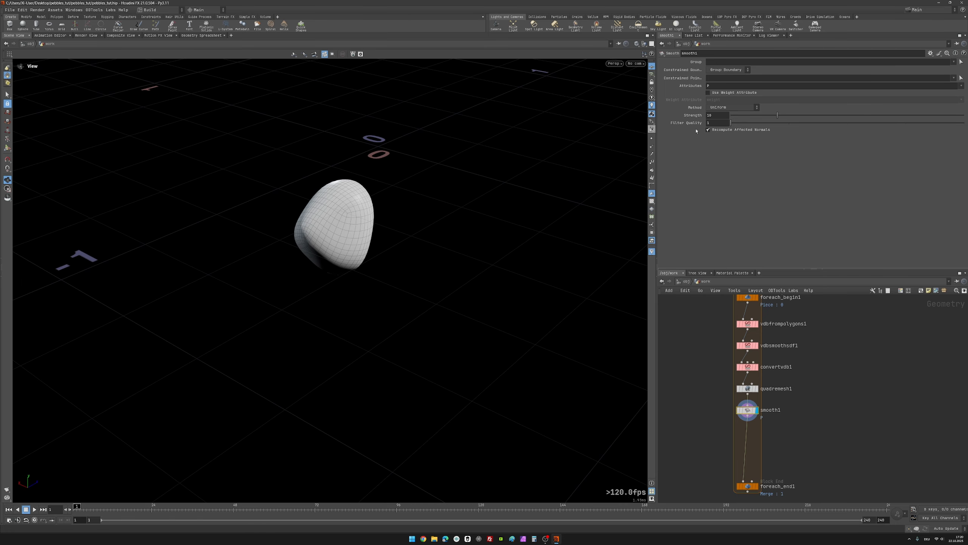
mouse_move(692, 126)
Step: Examine the shape and quad topology of the smoothed piece from several angles and up close
middle_drag(789, 436, 801, 416)
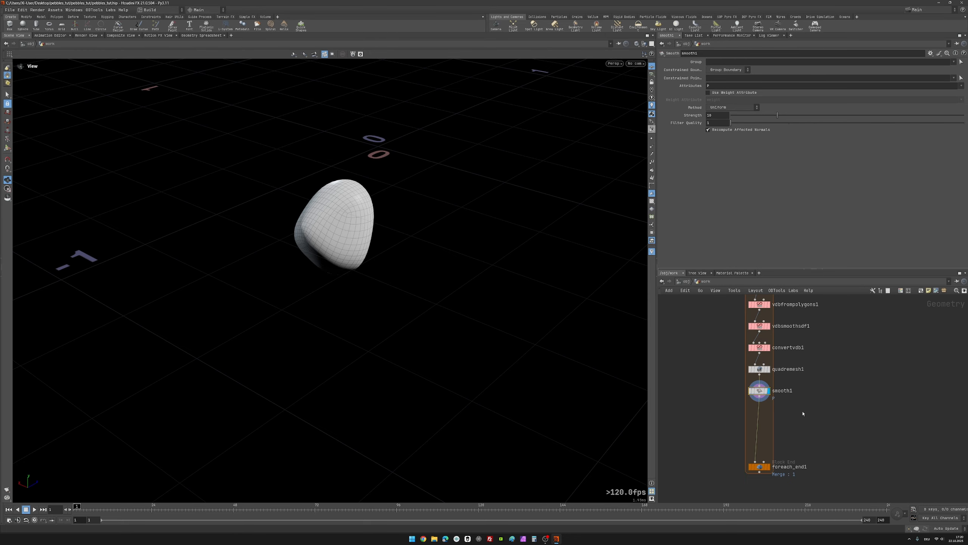
middle_drag(803, 413, 800, 376)
drag(391, 237, 398, 243)
drag(339, 224, 322, 208)
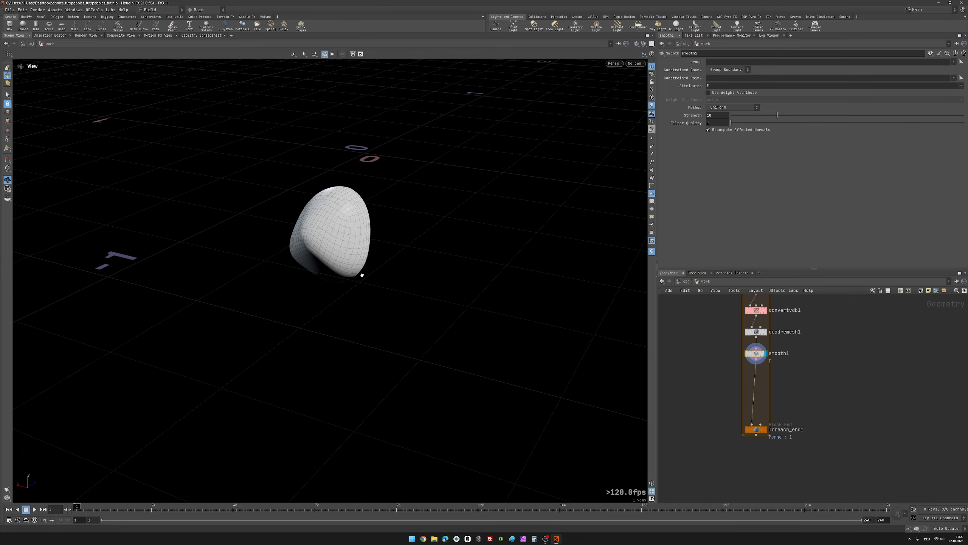
drag(402, 254, 285, 180)
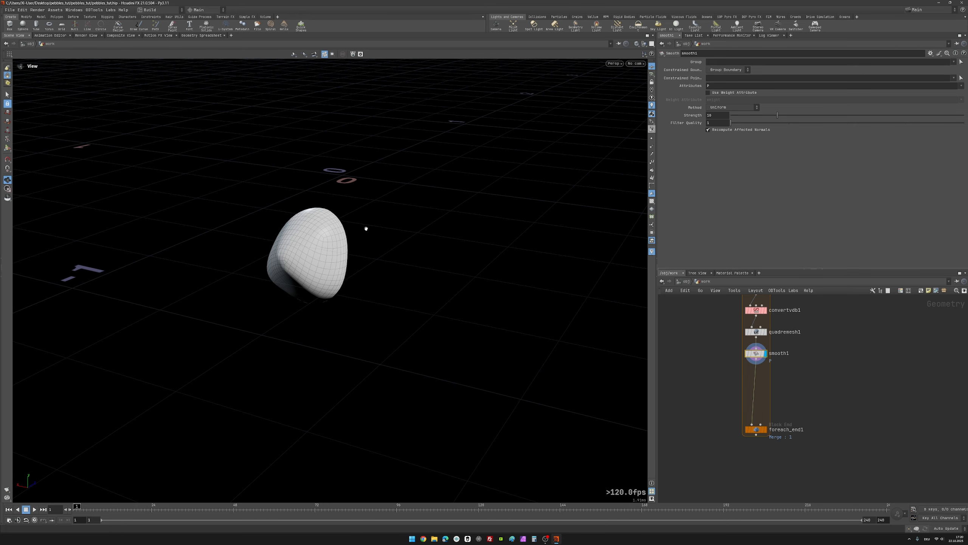
drag(367, 228, 336, 237)
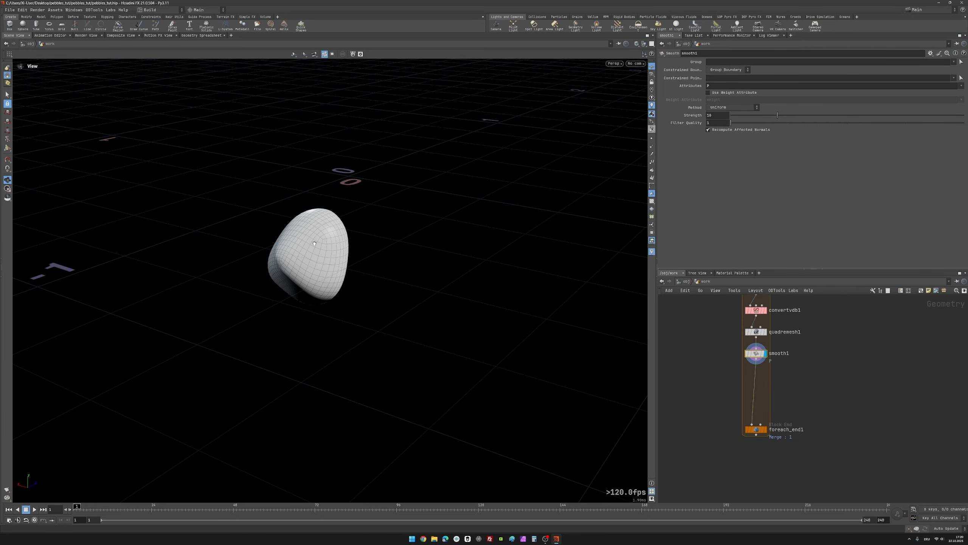
mouse_move(314, 243)
mouse_down()
mouse_move(201, 199)
mouse_move(369, 261)
mouse_move(346, 281)
mouse_move(317, 245)
mouse_up()
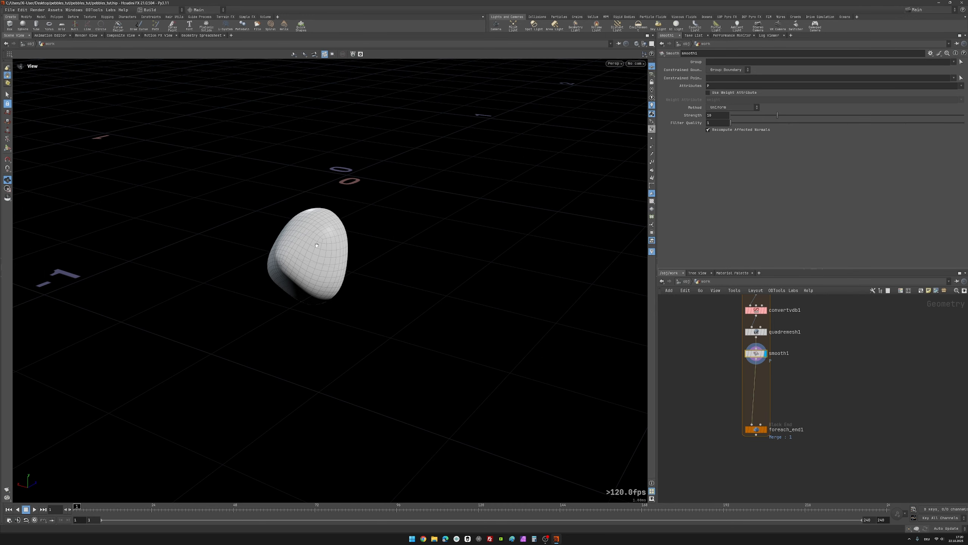
drag(317, 245, 311, 233)
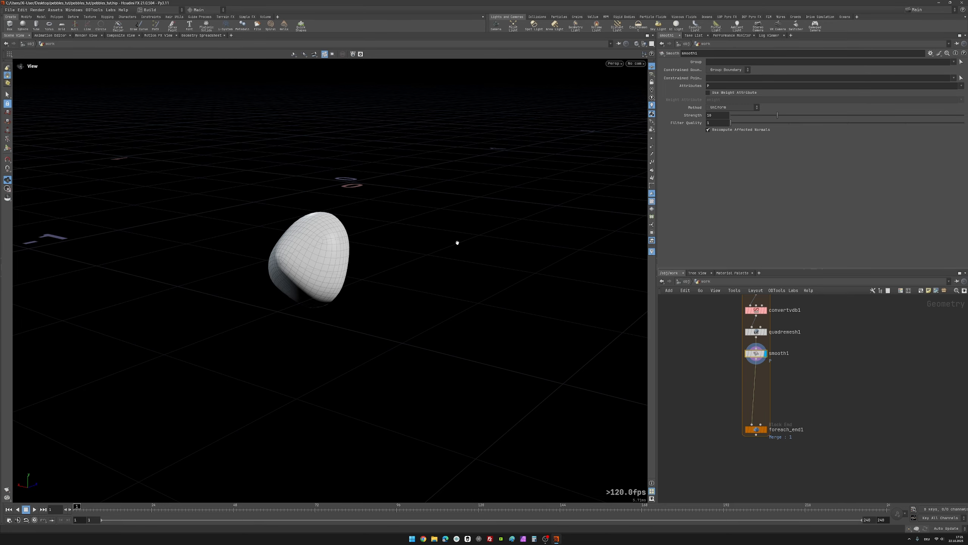
drag(311, 247, 321, 249)
middle_drag(320, 249, 293, 220)
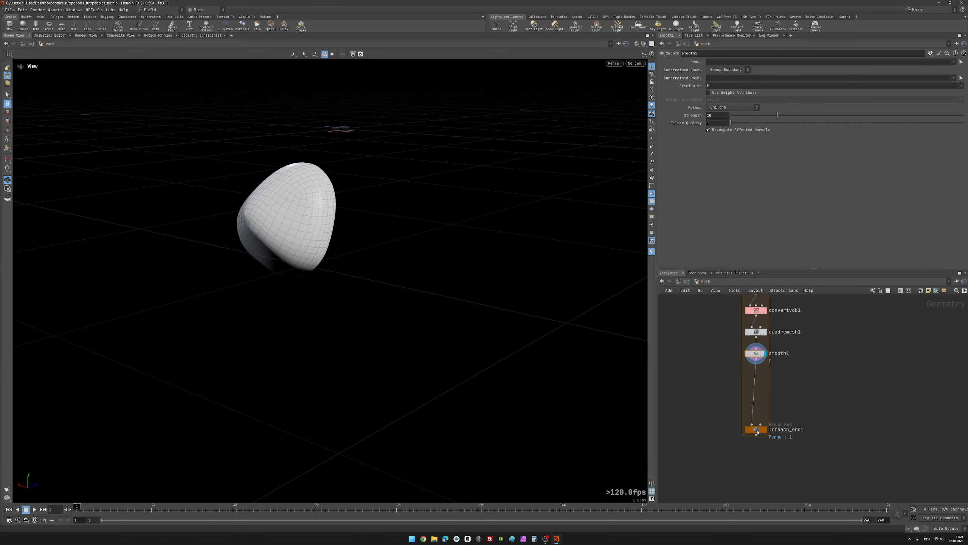
Step: Move foreach_end1 farther down, insert a Match Size node below smooth1 inside the loop, and display its centred result
drag(756, 429, 757, 458)
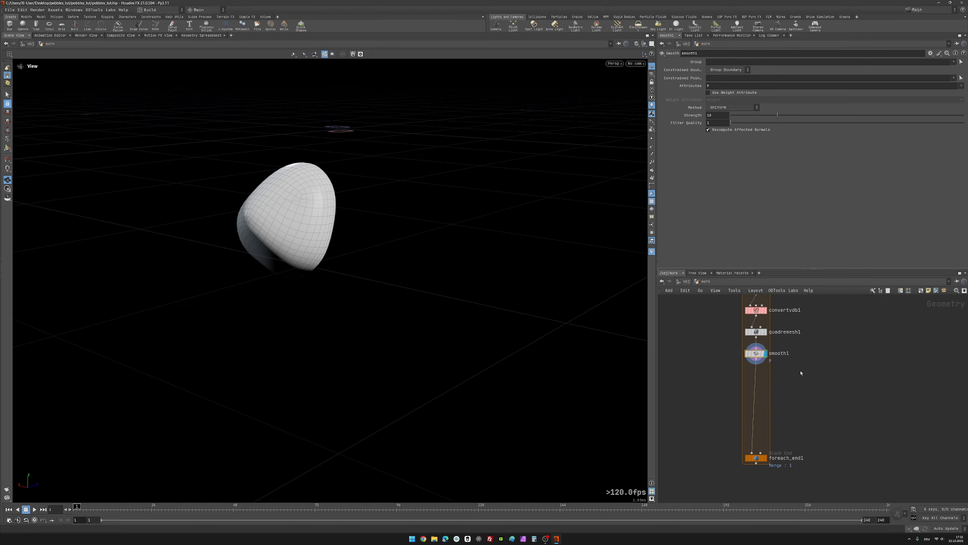
key(Tab)
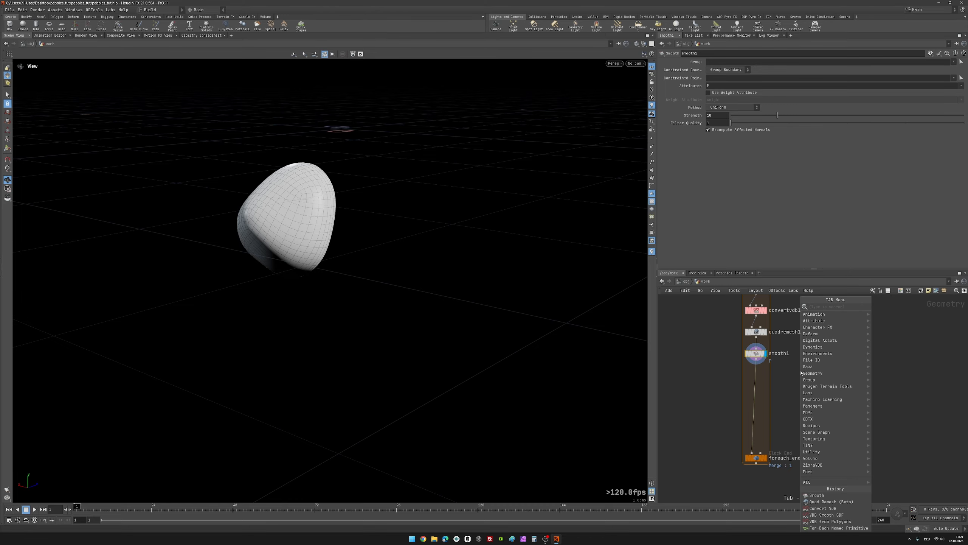
text(ms)
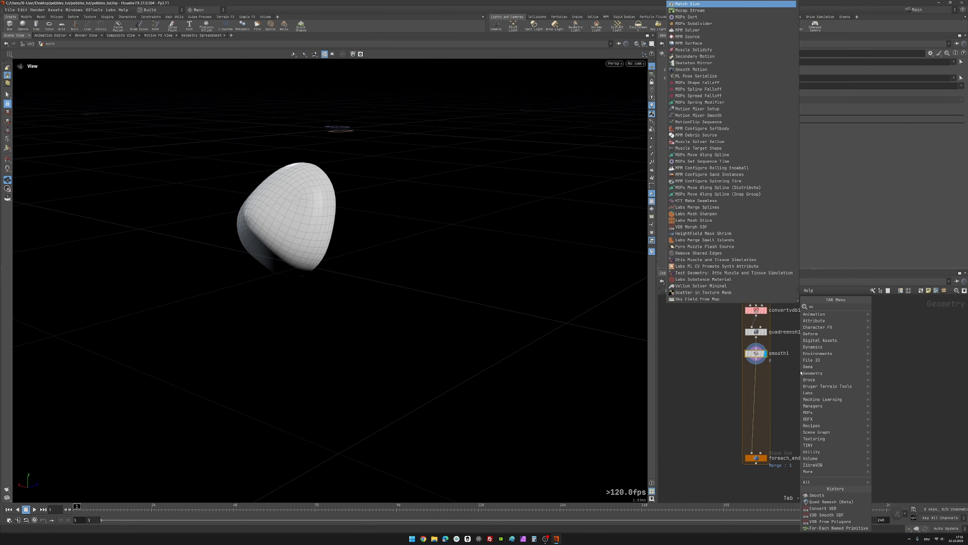
text(i)
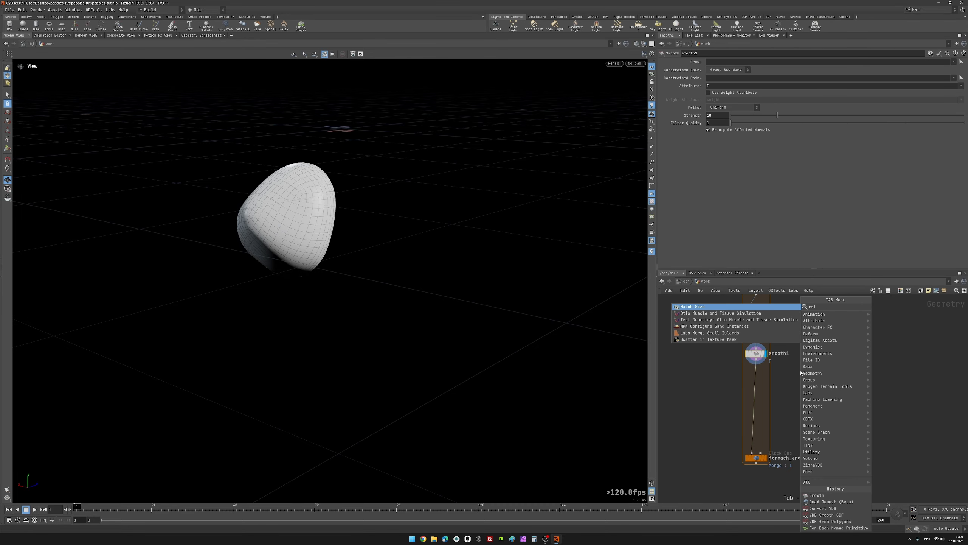
key(Return)
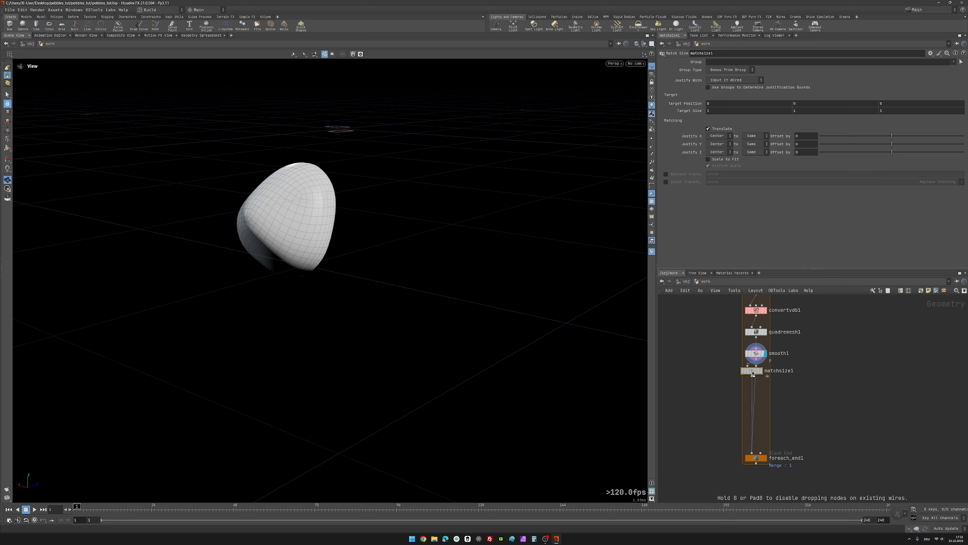
click(755, 375)
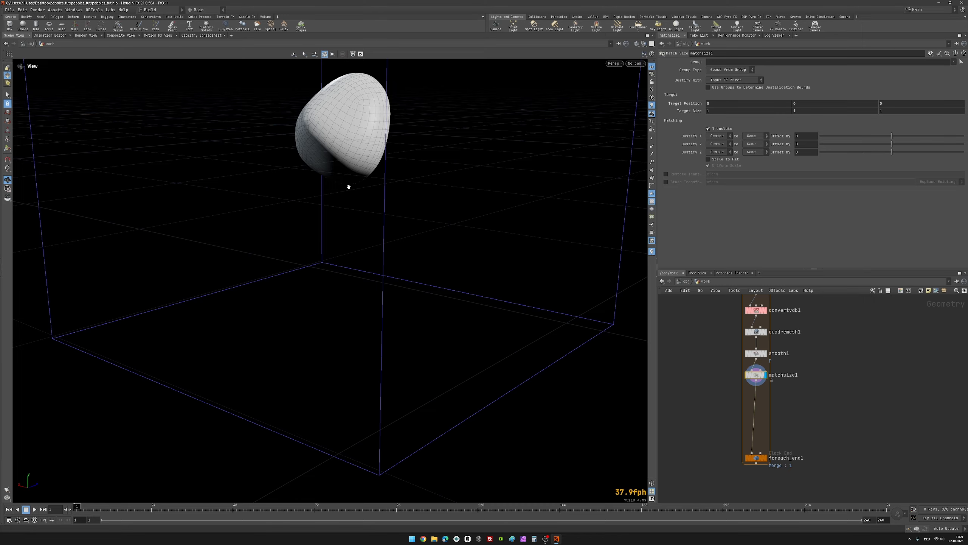
key(h)
drag(333, 286, 324, 215)
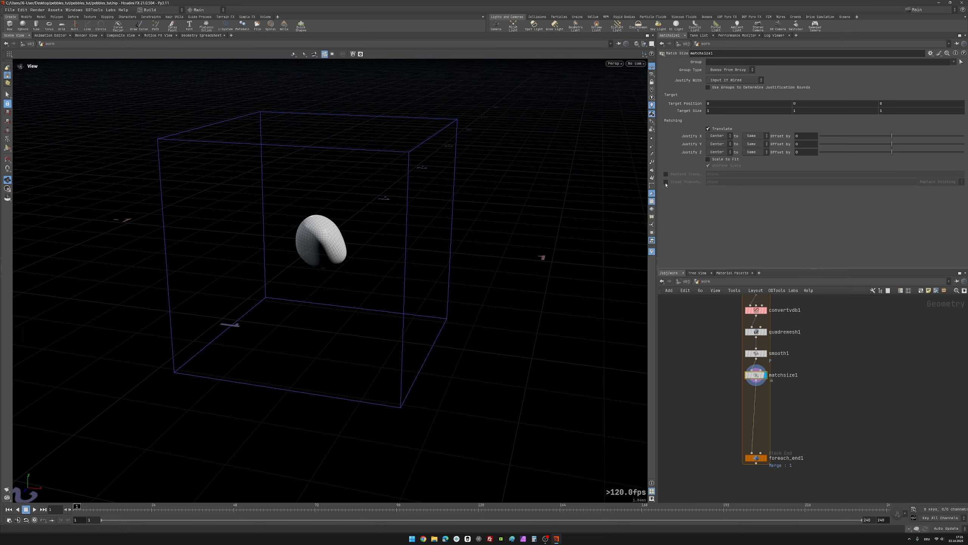
Step: Enable Stash Transform on matchsize1 with the attribute xform, and compare the piece's placement against smooth1
click(666, 182)
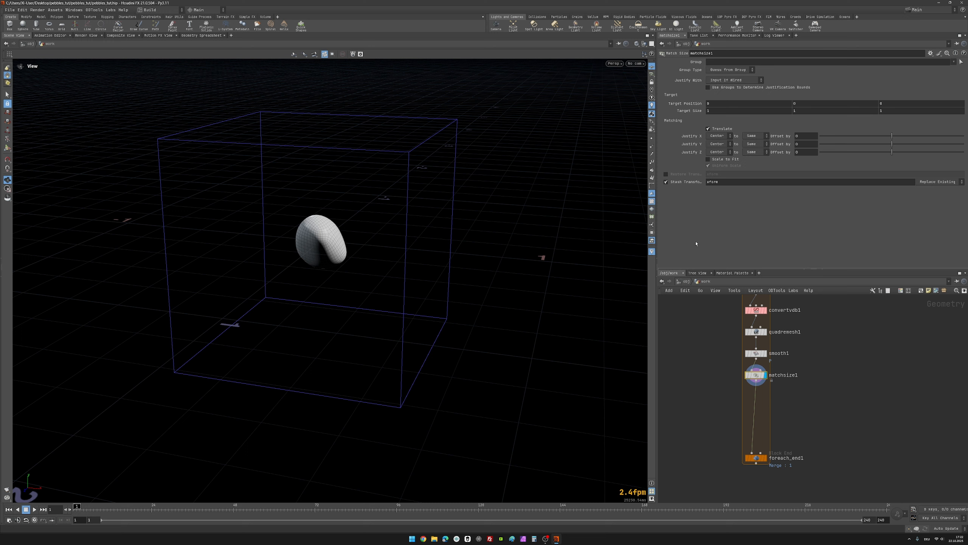
click(765, 354)
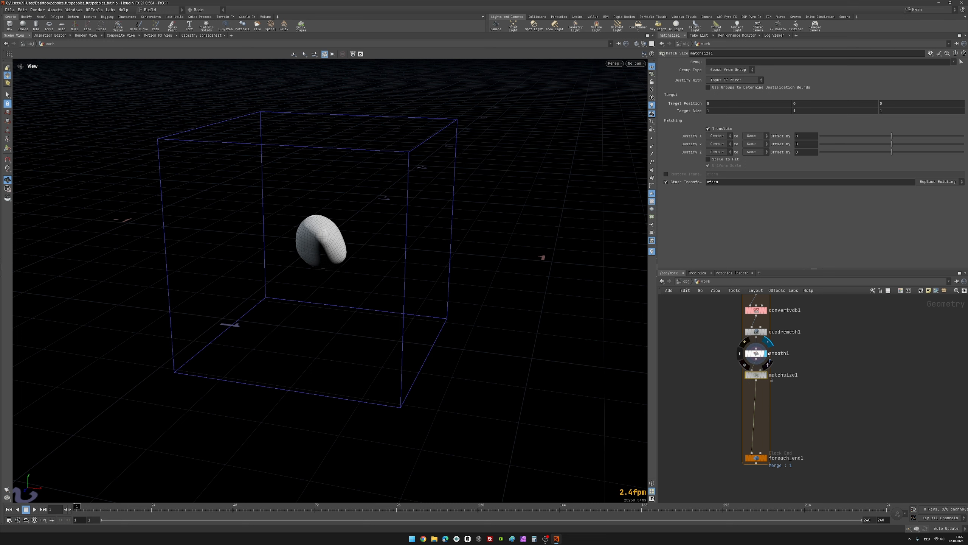
click(757, 354)
drag(328, 277, 341, 298)
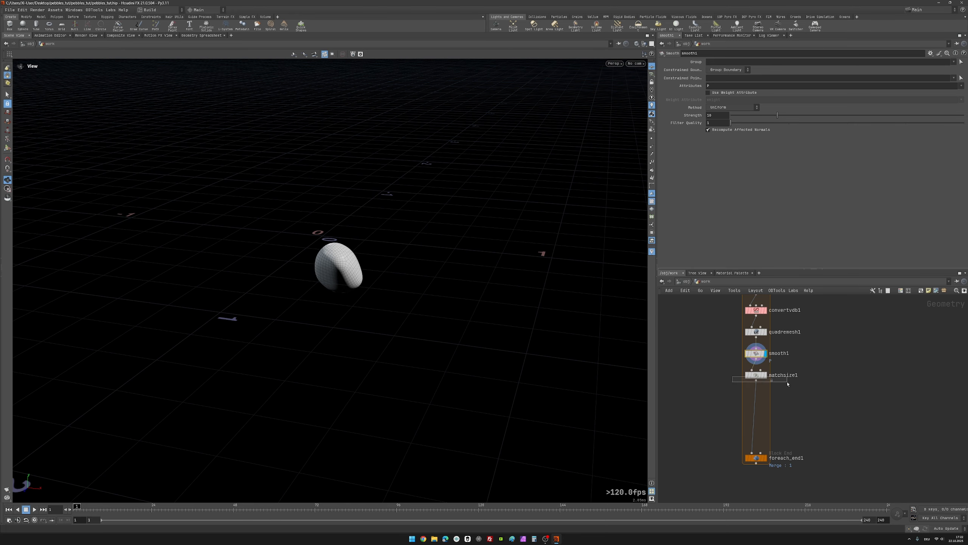
click(756, 376)
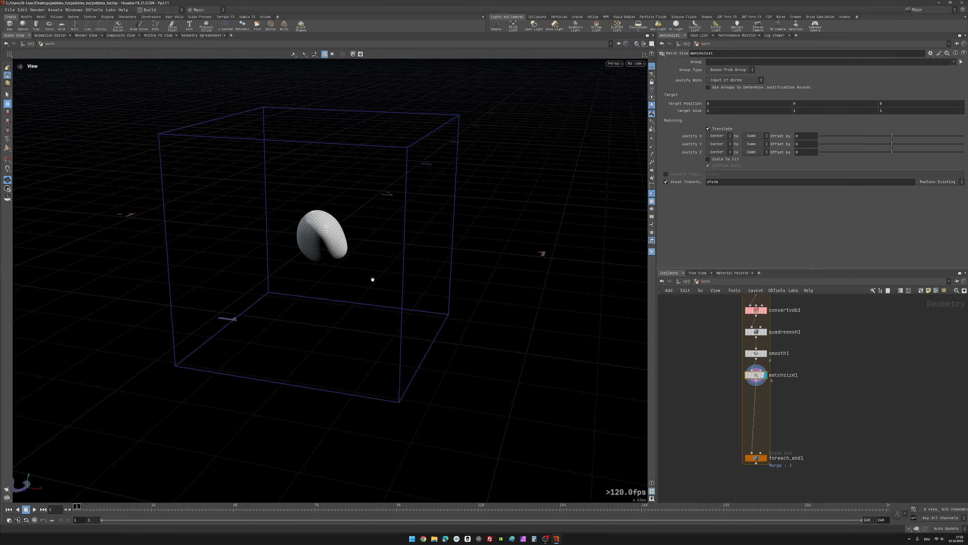
drag(372, 277, 324, 236)
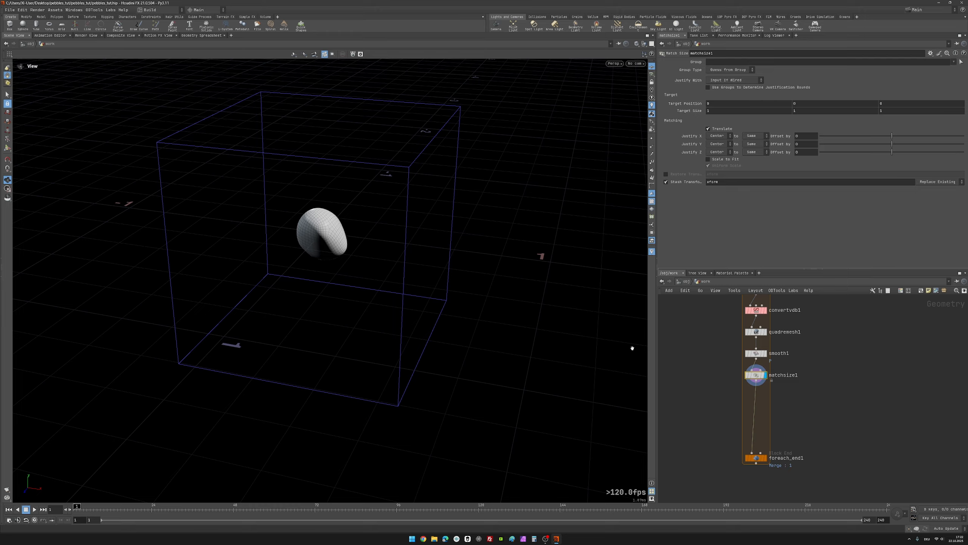
Step: Insert a UV Texture node between matchsize1 and foreach_end1, display it, and inspect the UV pattern on the piece up close
scroll(837, 414, up, 2)
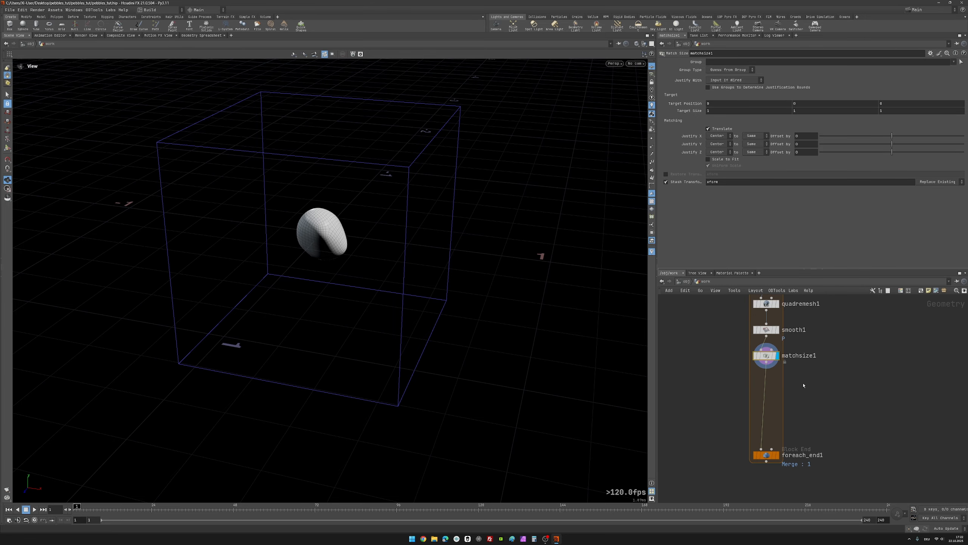
key(Tab)
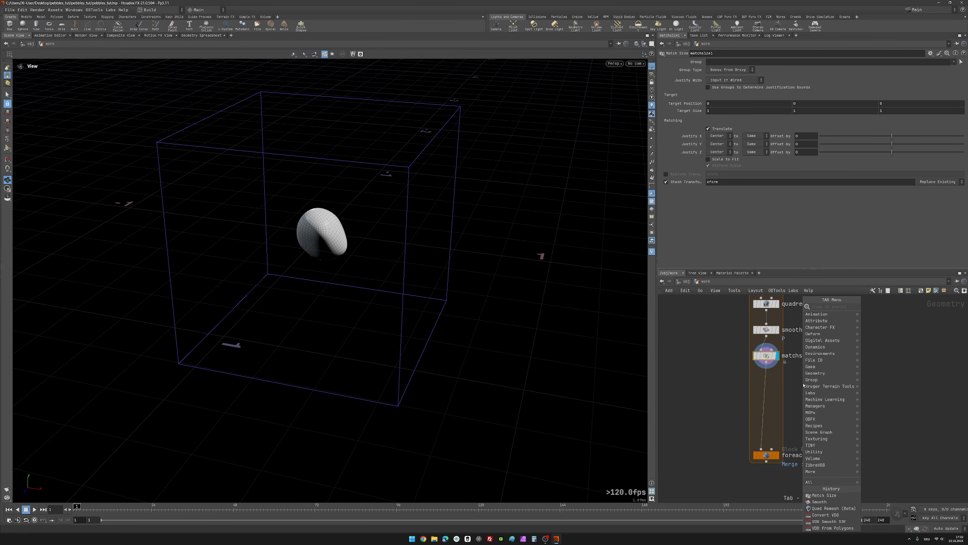
text(uv)
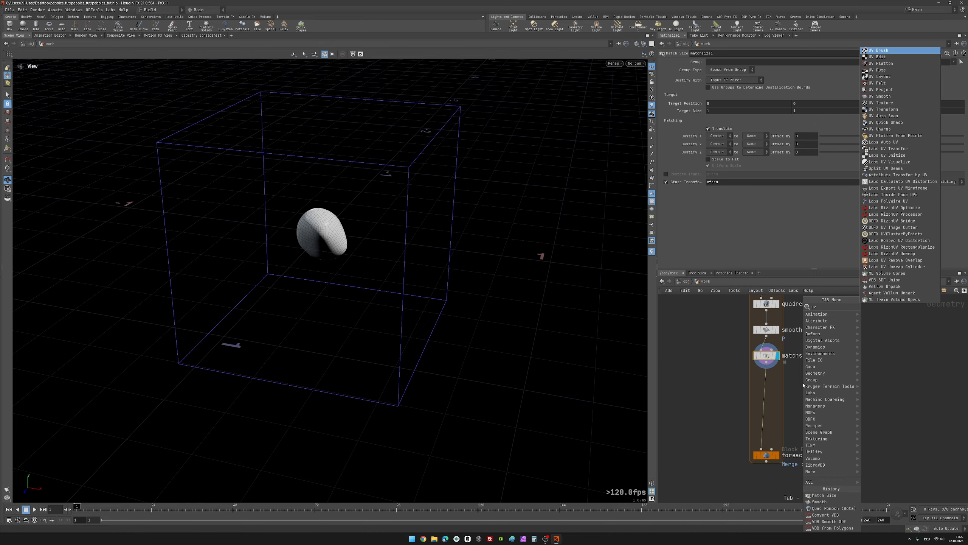
text(te)
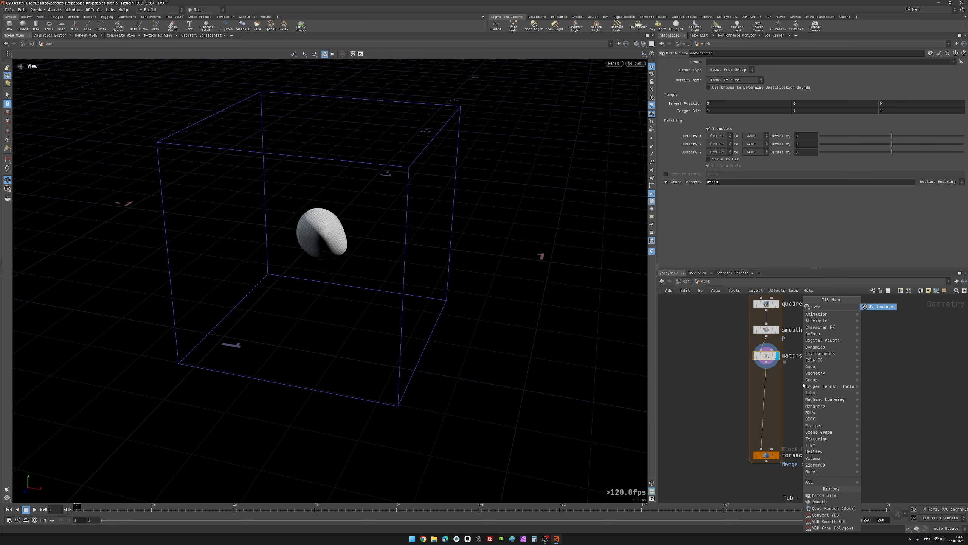
key(Return)
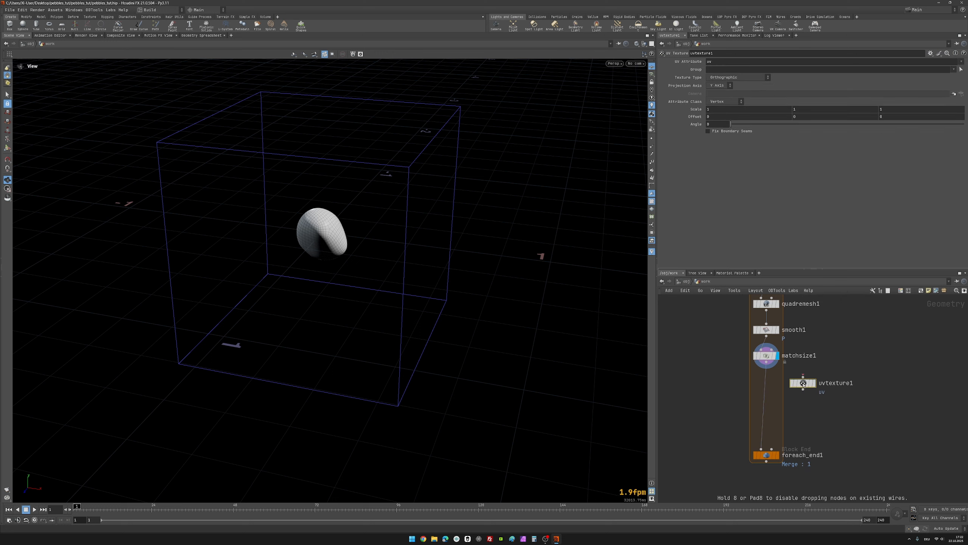
click(777, 383)
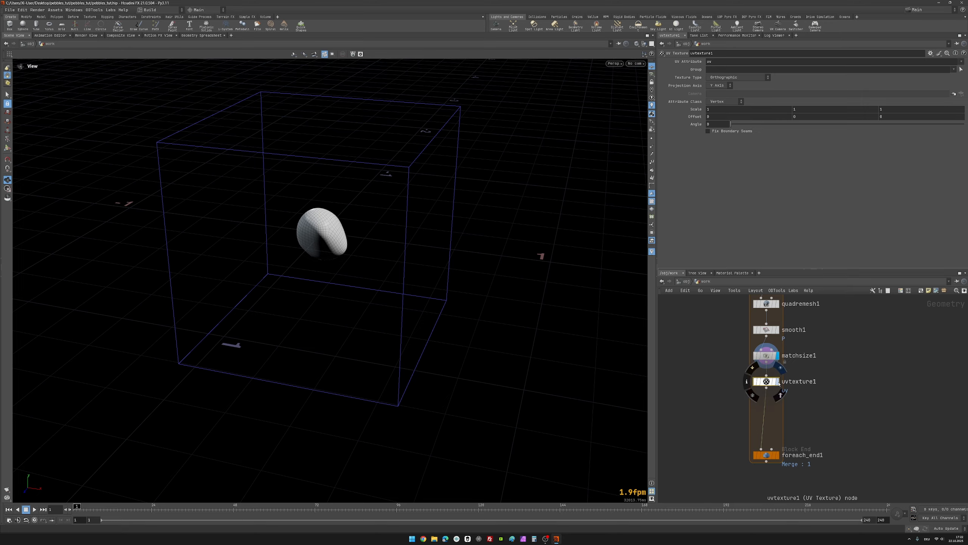
click(779, 383)
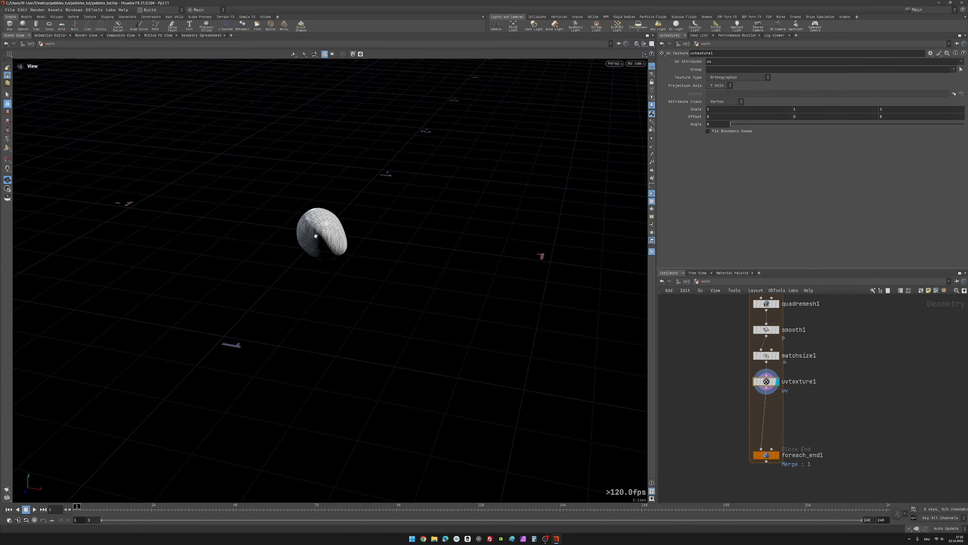
right_drag(316, 235, 588, 96)
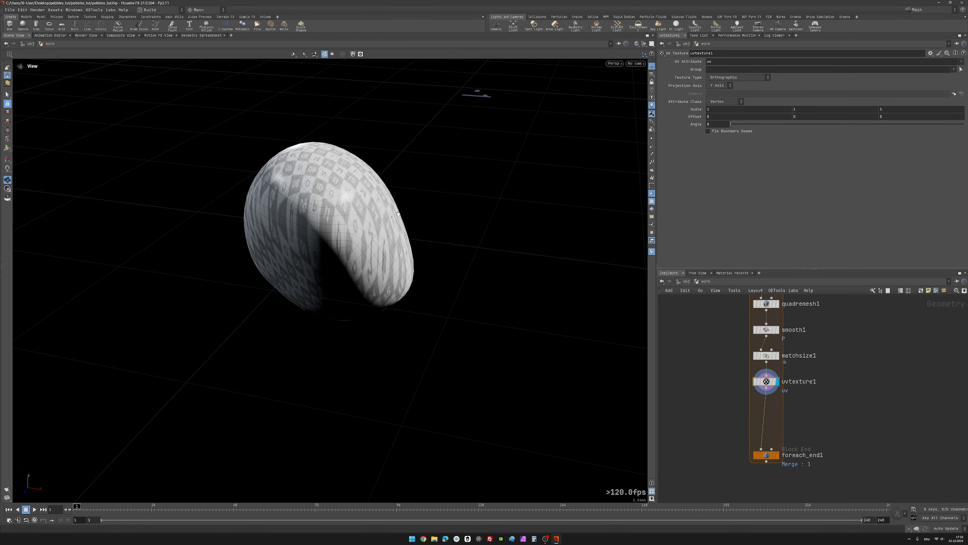
drag(398, 213, 308, 249)
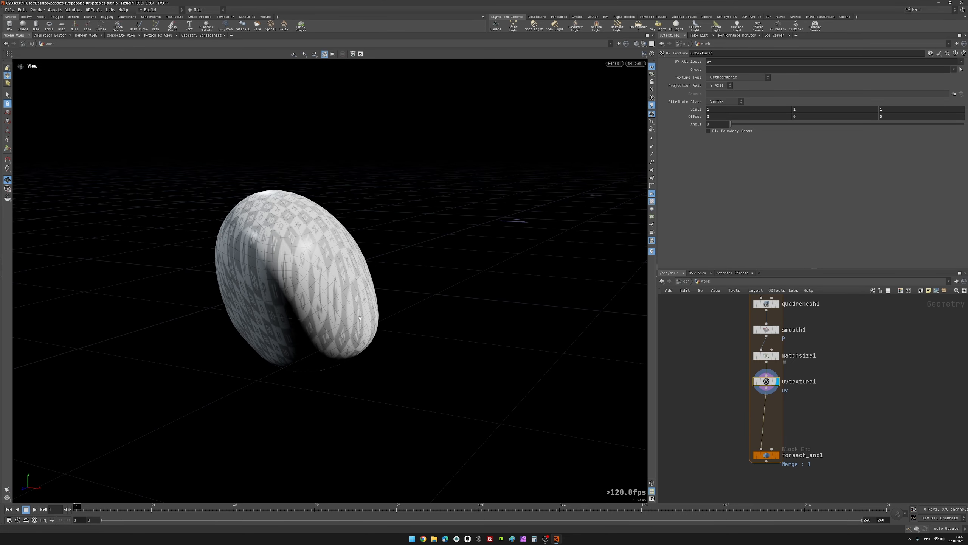
Step: Set the Texture Type of uvtexture1 to Polar and check the projection on the piece
drag(360, 318, 305, 244)
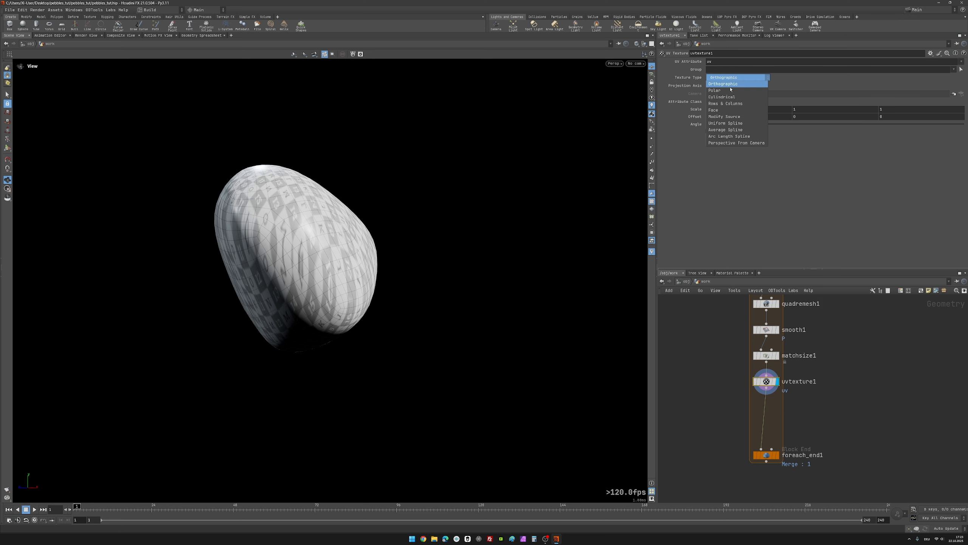
click(715, 90)
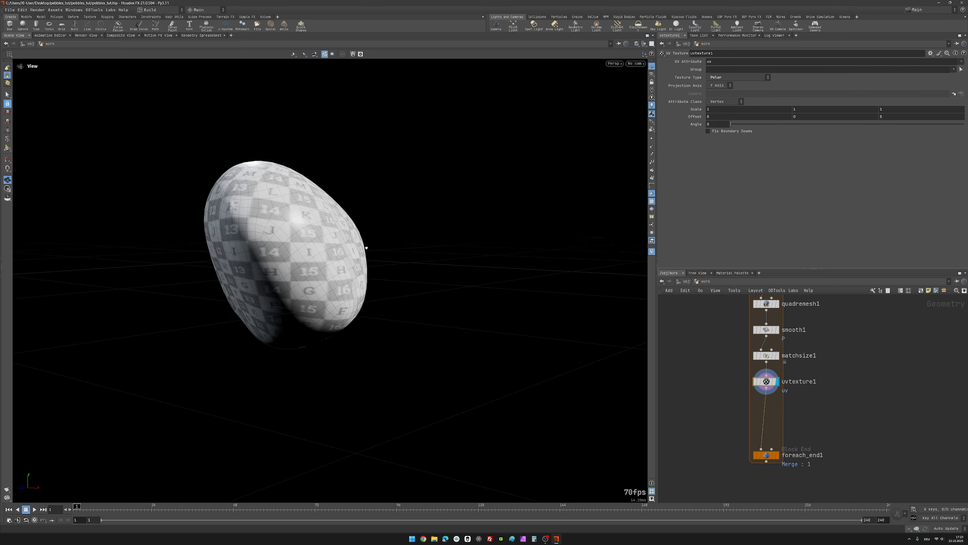
drag(366, 248, 377, 296)
middle_drag(377, 296, 383, 321)
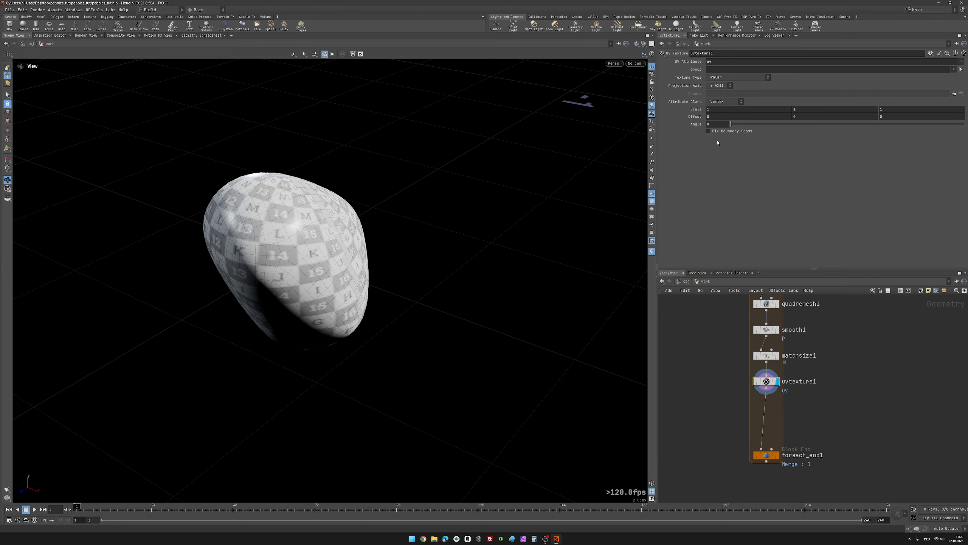
Step: Enable Fix Boundary Seams on uvtexture1 to repair the visible UV seam on the piece
drag(366, 213, 280, 206)
scroll(281, 205, up, 2)
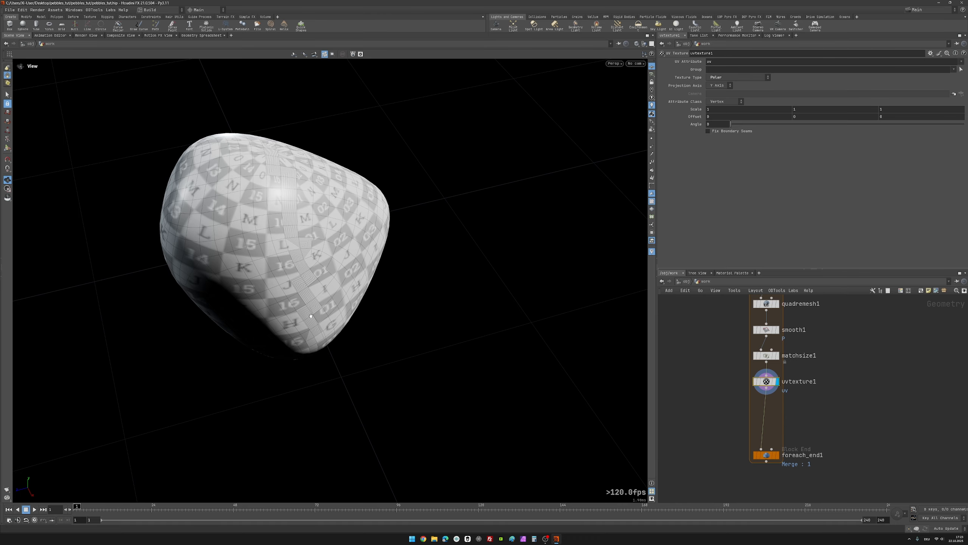
click(724, 132)
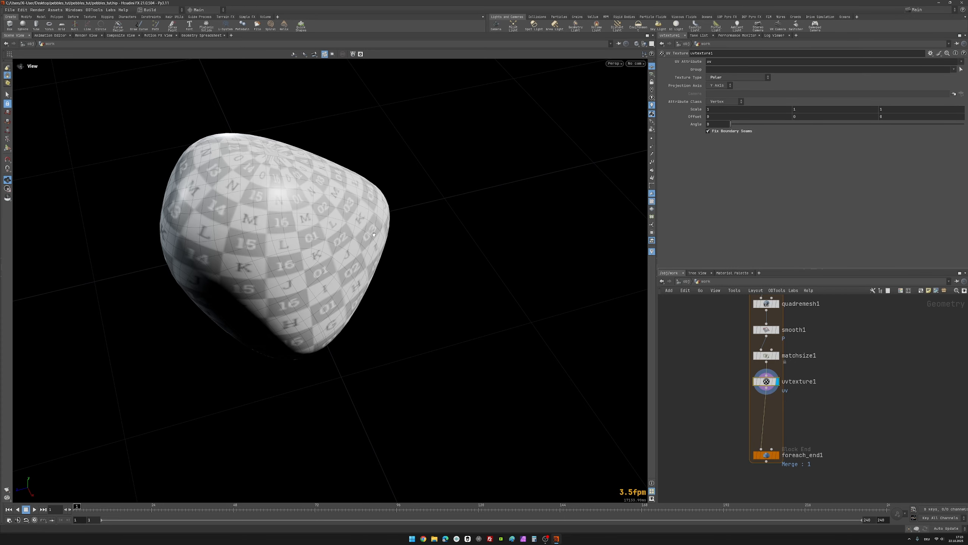
Step: Examine the UV pattern across the piece from several angles and distances
drag(309, 258, 319, 236)
scroll(298, 244, down, 4)
middle_drag(273, 254, 356, 244)
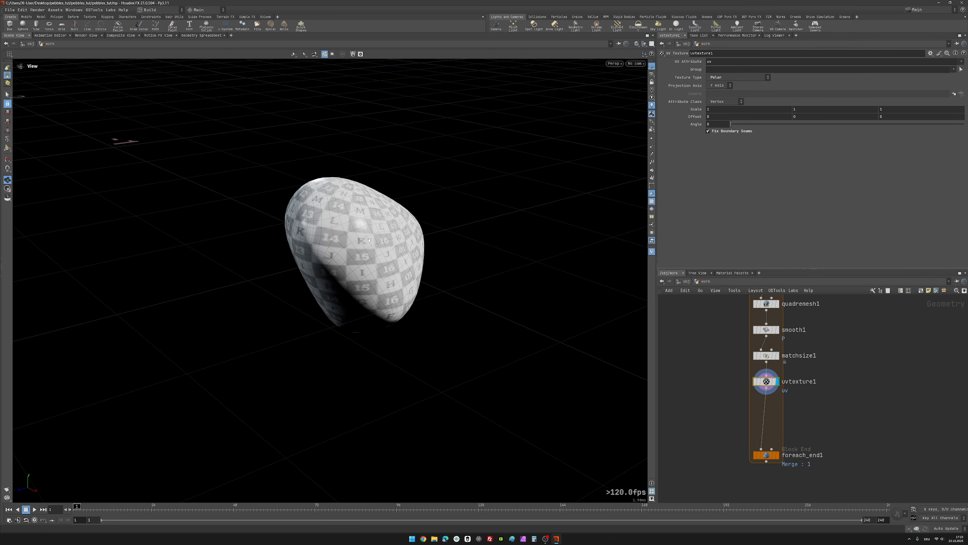
drag(356, 244, 372, 254)
middle_drag(372, 255, 289, 201)
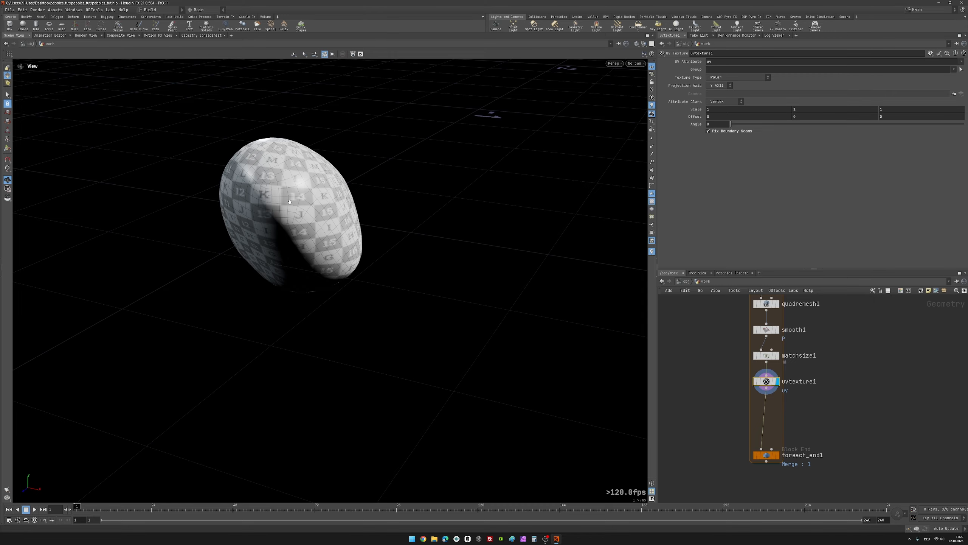
scroll(290, 202, up, 4)
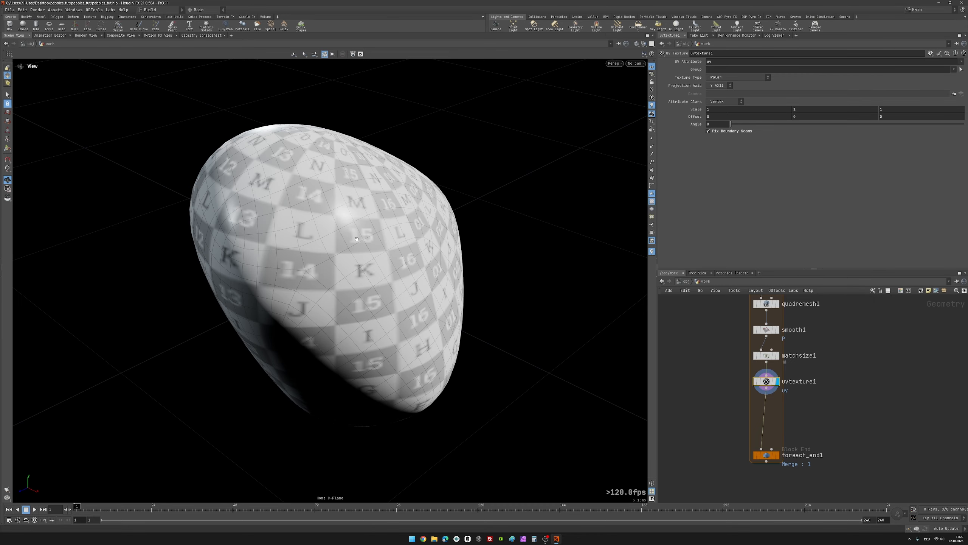
scroll(356, 240, down, 6)
drag(357, 239, 444, 286)
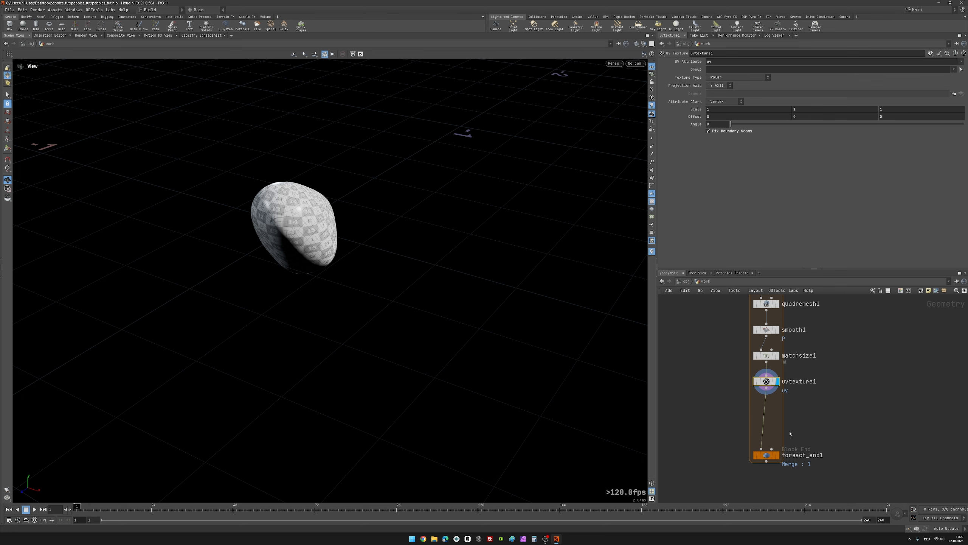
drag(292, 235, 308, 229)
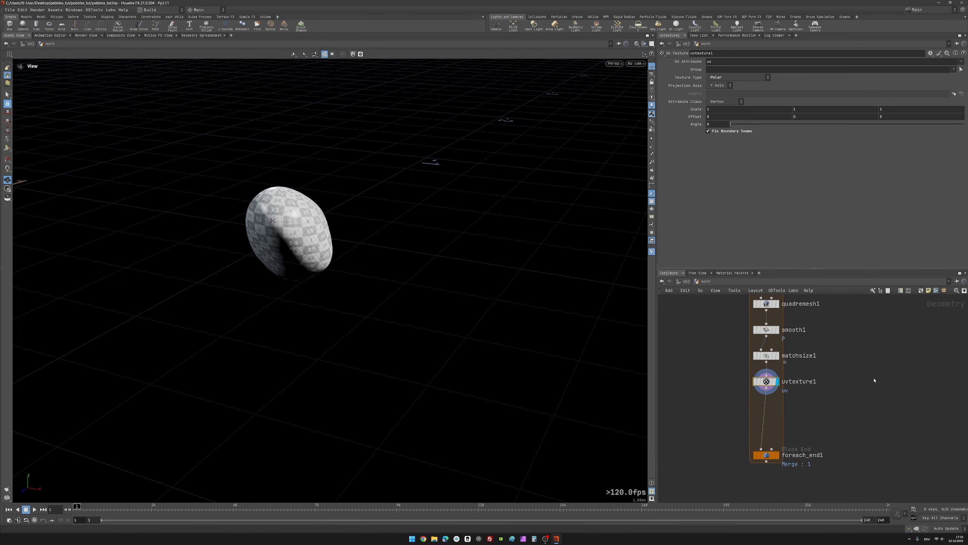
Step: Insert a second Match Size node between uvtexture1 and foreach_end1 and display its result
middle_drag(845, 352, 836, 352)
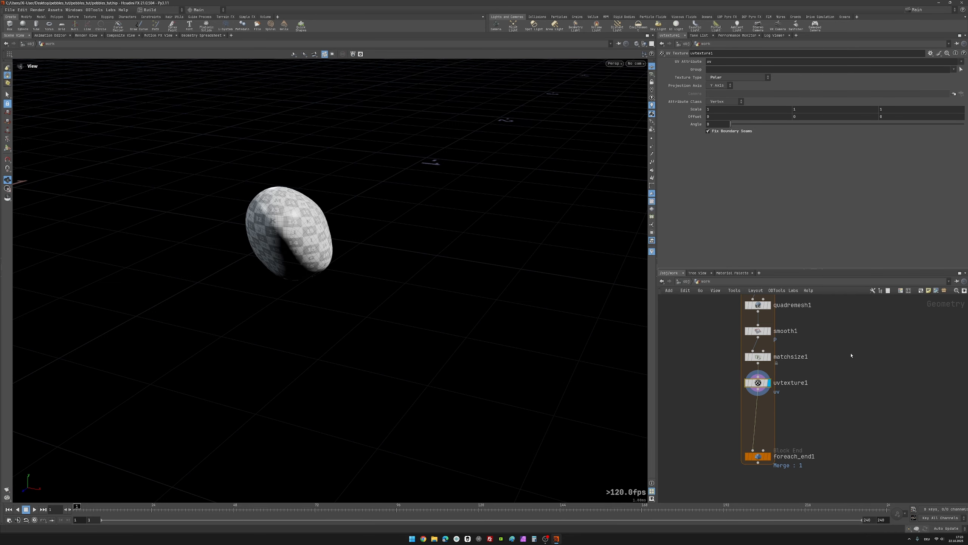
key(Tab)
text(msi)
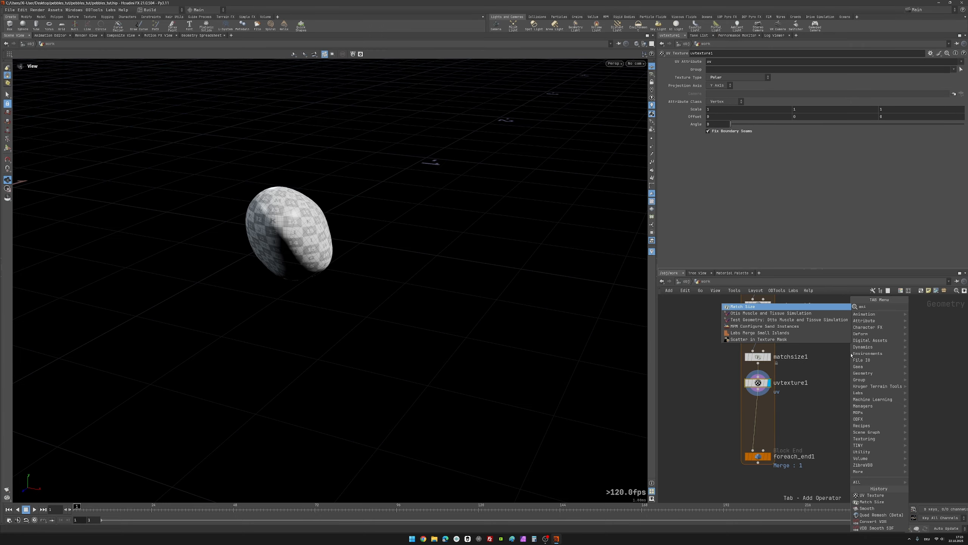
key(Return)
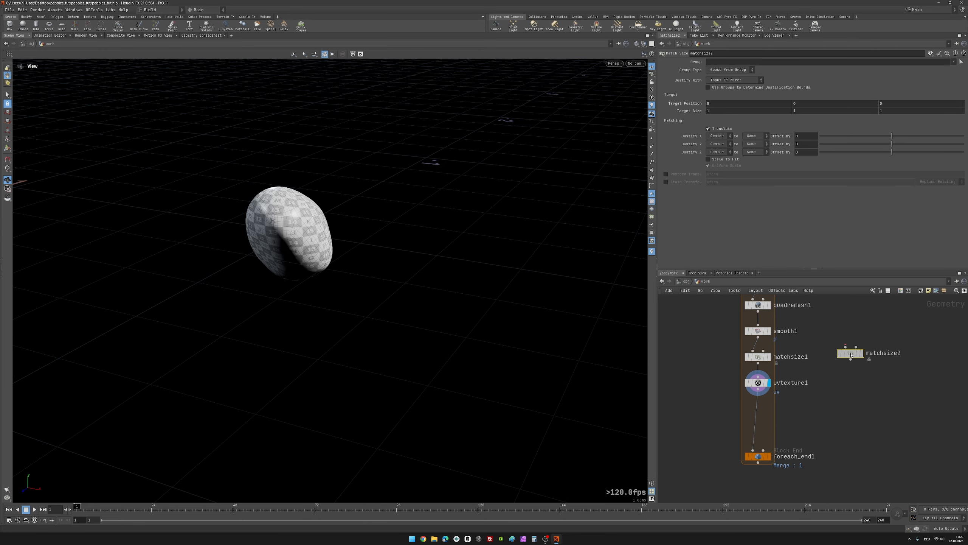
click(757, 408)
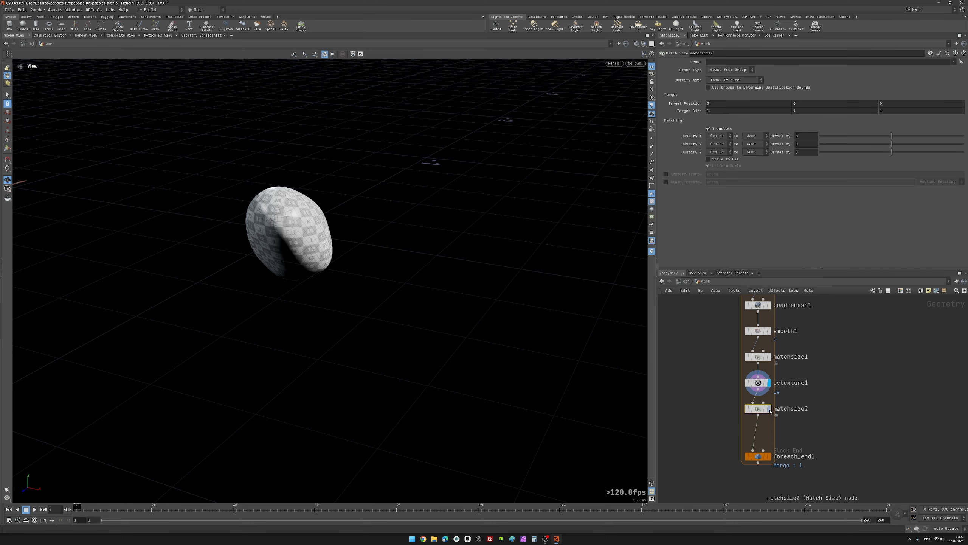
drag(400, 277, 331, 228)
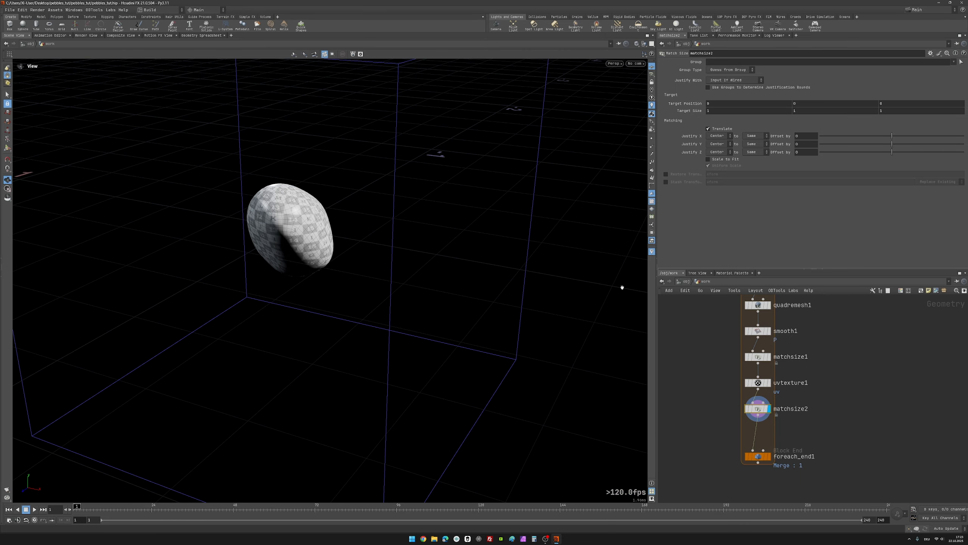
Step: Enable Restore Transform on matchsize2 with the attribute xform and check the piece's placement
click(667, 175)
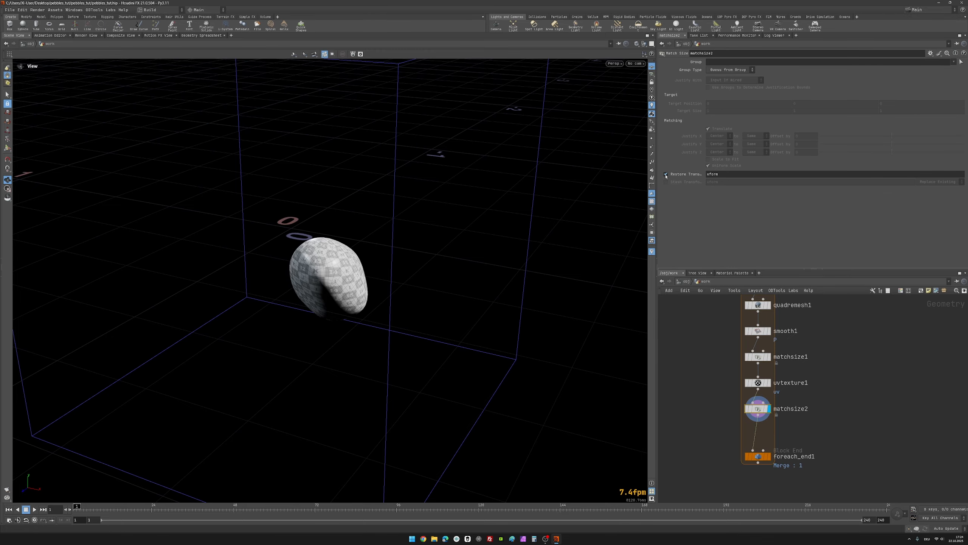
drag(612, 214, 664, 368)
scroll(724, 398, down, 5)
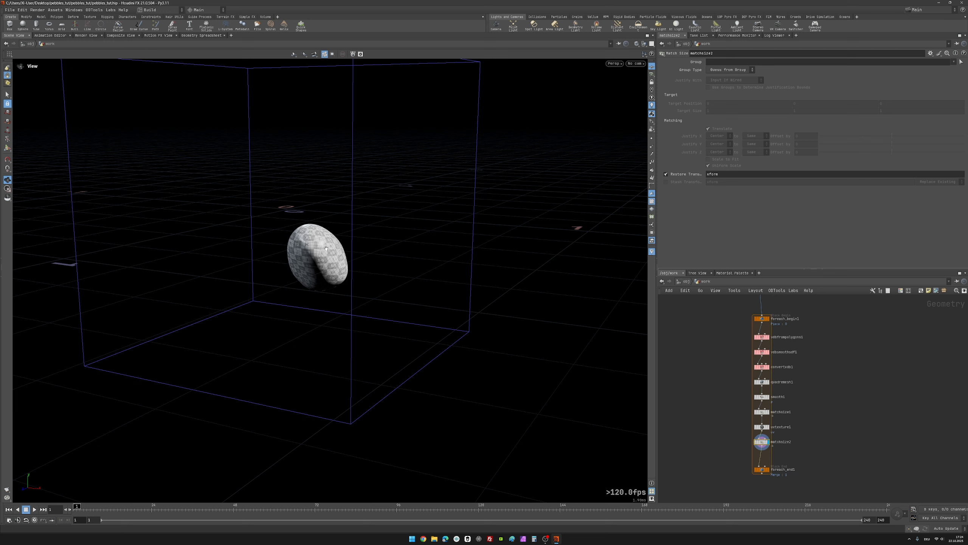
mouse_move(326, 248)
mouse_down()
mouse_move(297, 248)
mouse_move(325, 244)
mouse_up()
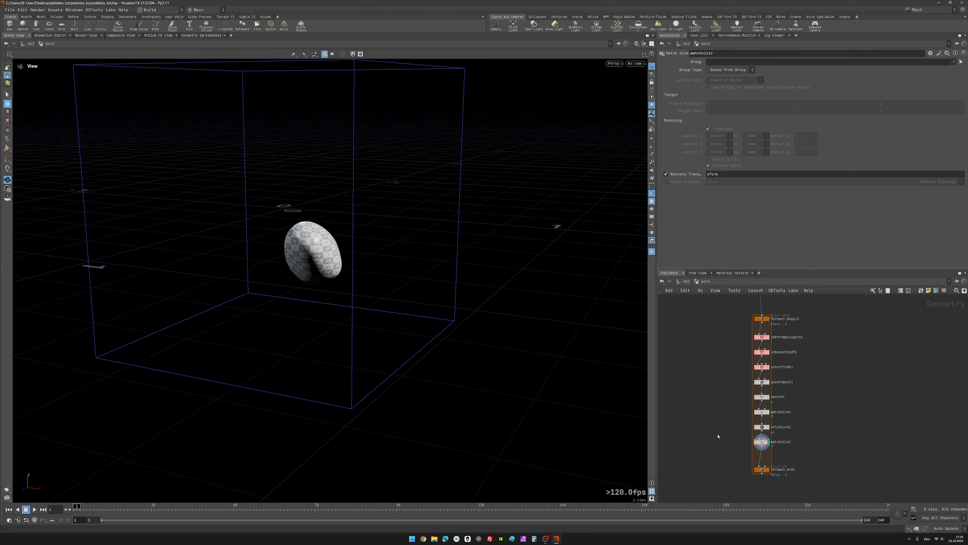
Step: Insert a Normal node between matchsize2 and foreach_end1, display it, and check the piece's shading
scroll(718, 436, up, 4)
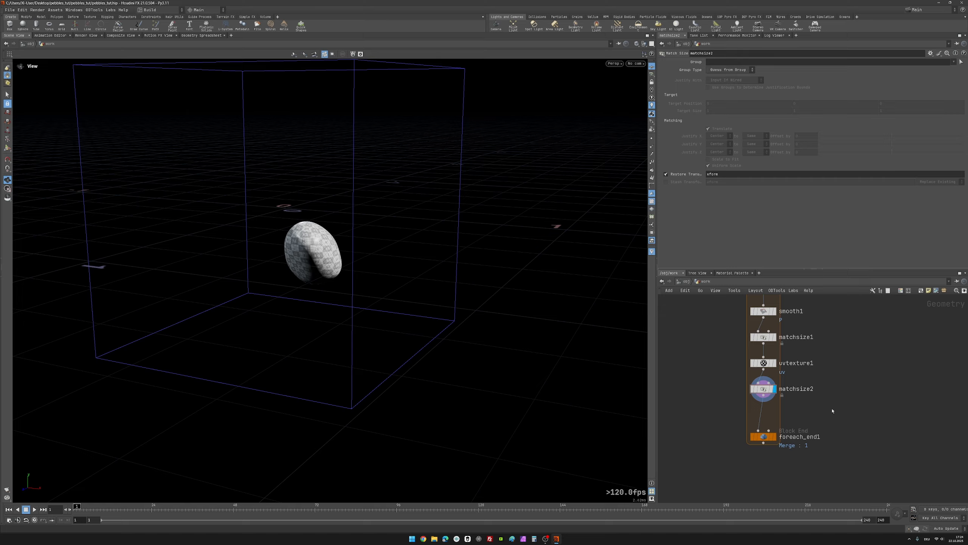
key(Tab)
text(nor)
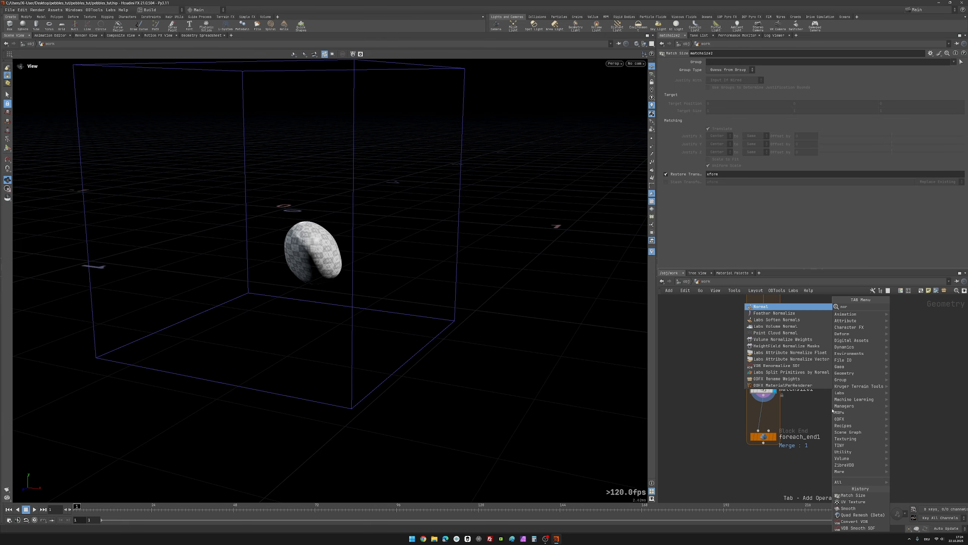
key(Return)
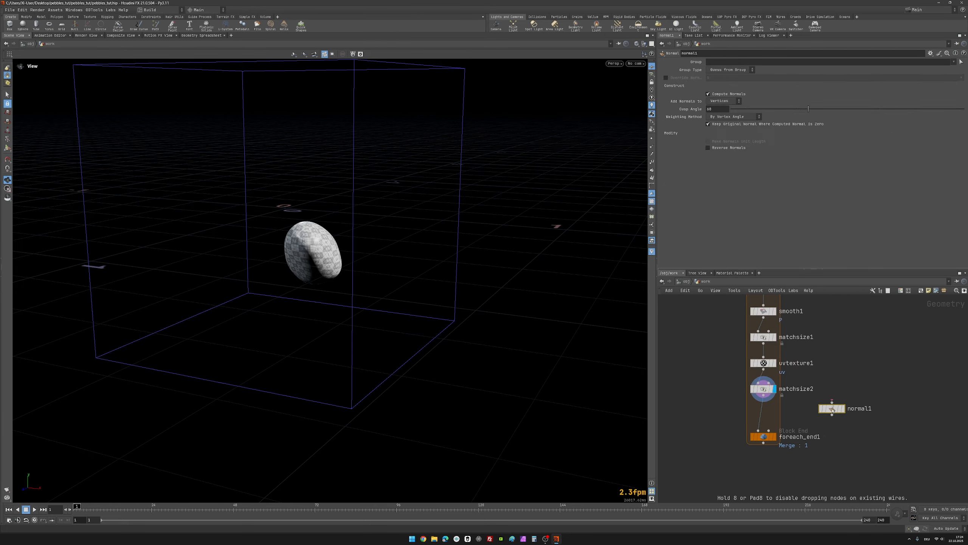
click(764, 414)
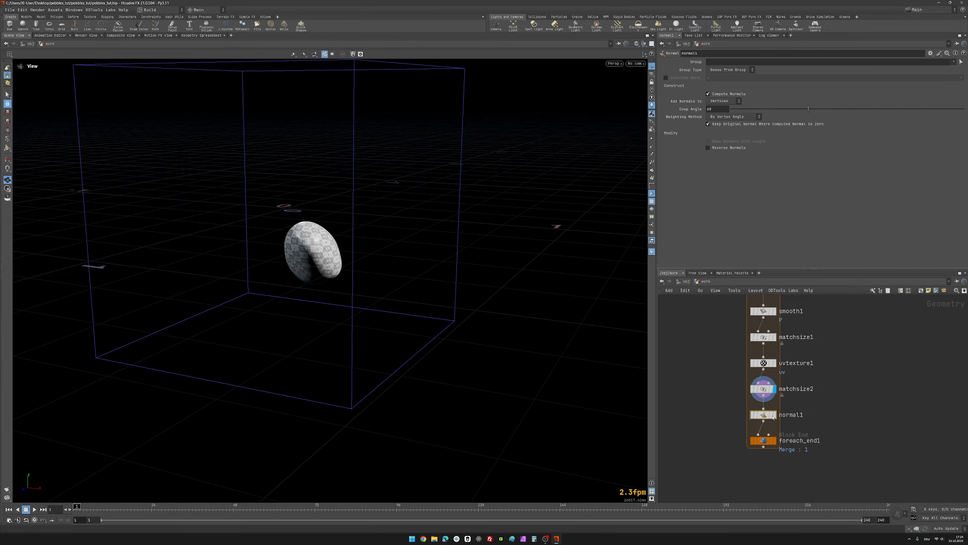
click(776, 416)
drag(311, 230, 461, 227)
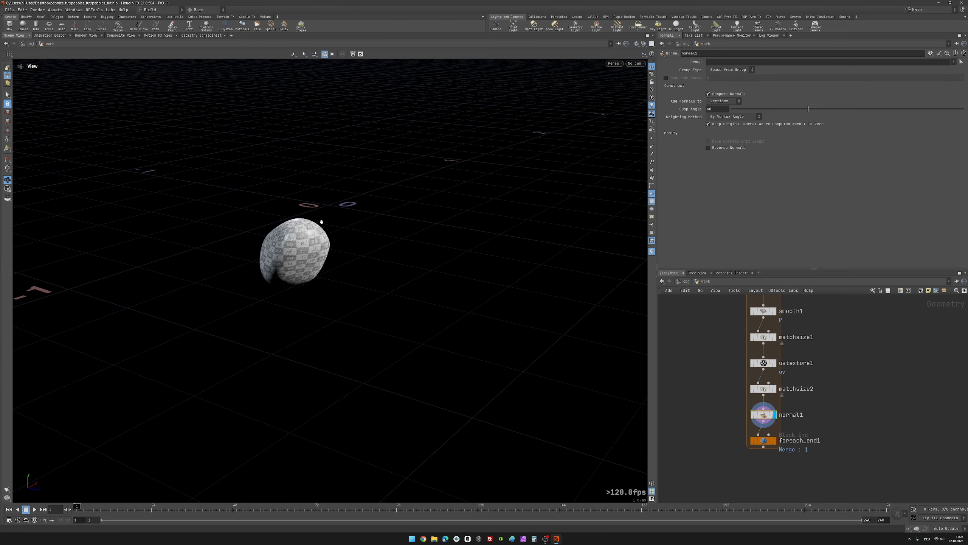
mouse_move(321, 222)
mouse_down()
mouse_move(278, 226)
mouse_move(380, 232)
mouse_move(400, 218)
mouse_move(495, 259)
mouse_move(380, 266)
mouse_move(312, 230)
mouse_move(320, 229)
mouse_up()
Step: Select foreach_end1, display the merged output of all looped pieces, and frame it in the viewport
scroll(688, 412, down, 2)
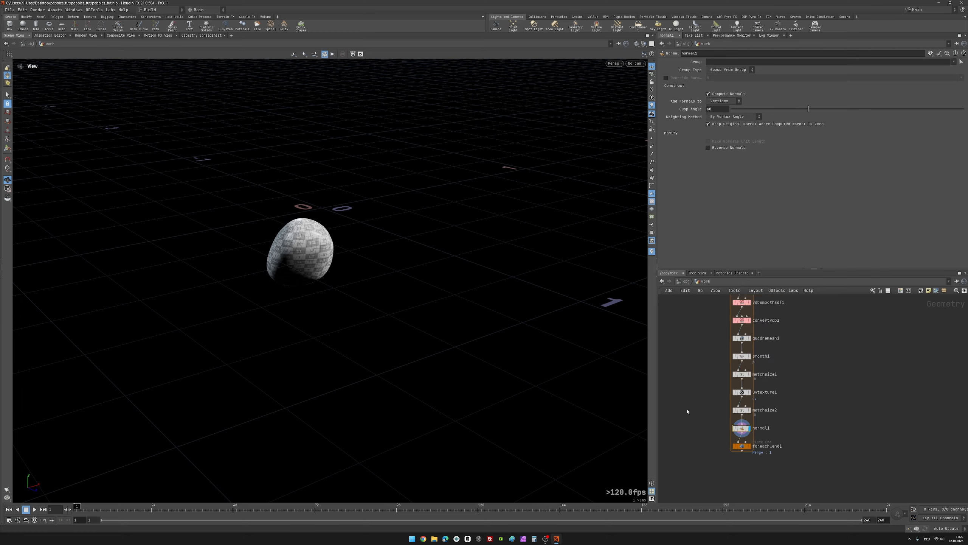
scroll(683, 376, down, 3)
middle_drag(683, 377, 736, 392)
scroll(736, 389, up, 2)
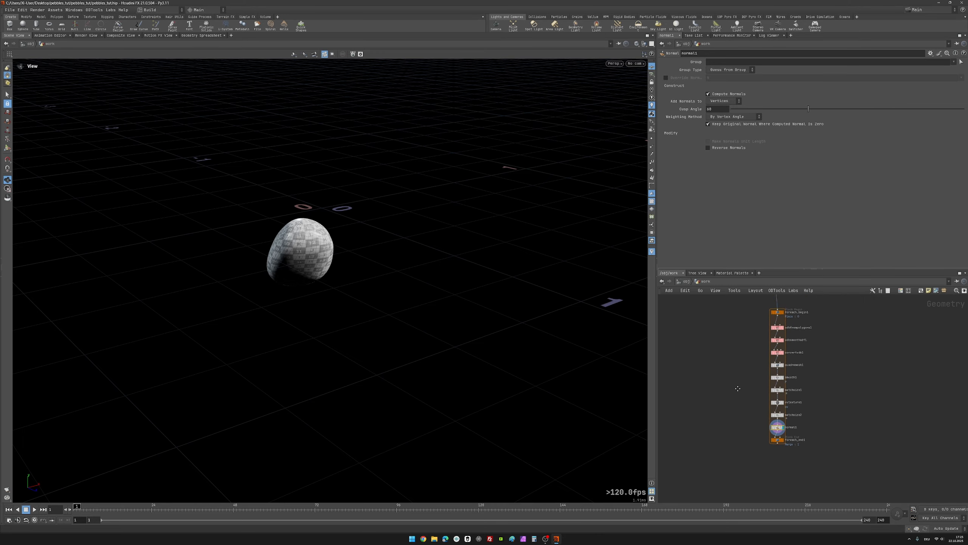
scroll(743, 384, up, 3)
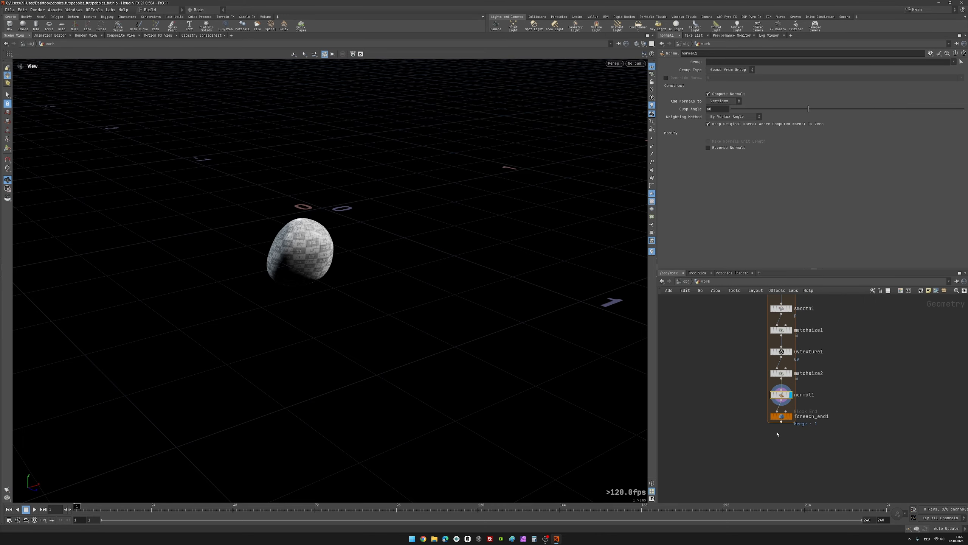
drag(722, 404, 814, 434)
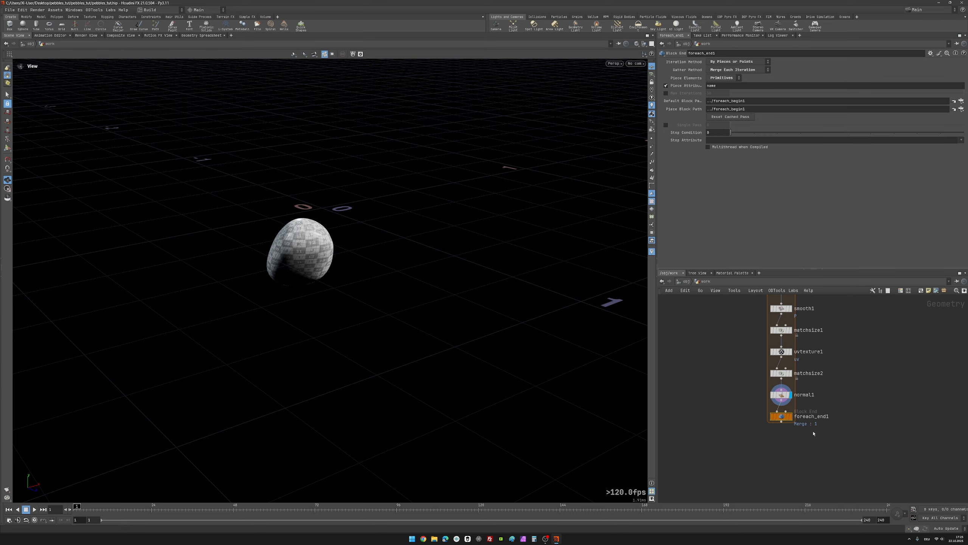
mouse_move(792, 418)
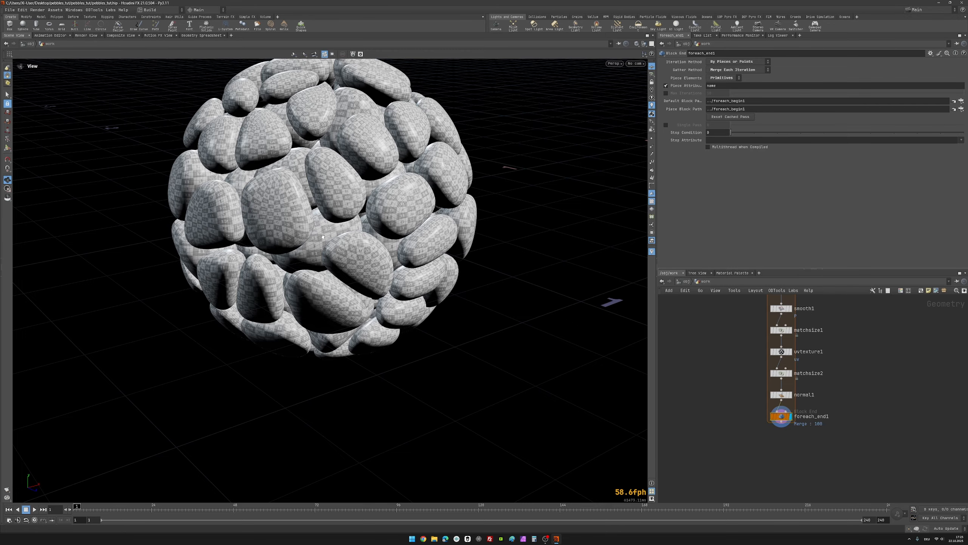
key(h)
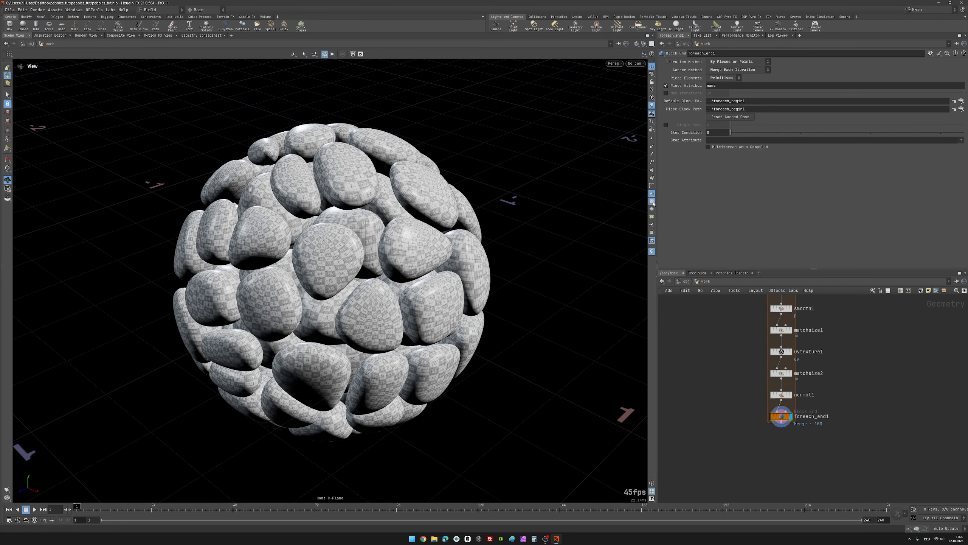
Step: Turn off the UV texture display in the viewport and check the quad wireframe on the pebbles
click(651, 201)
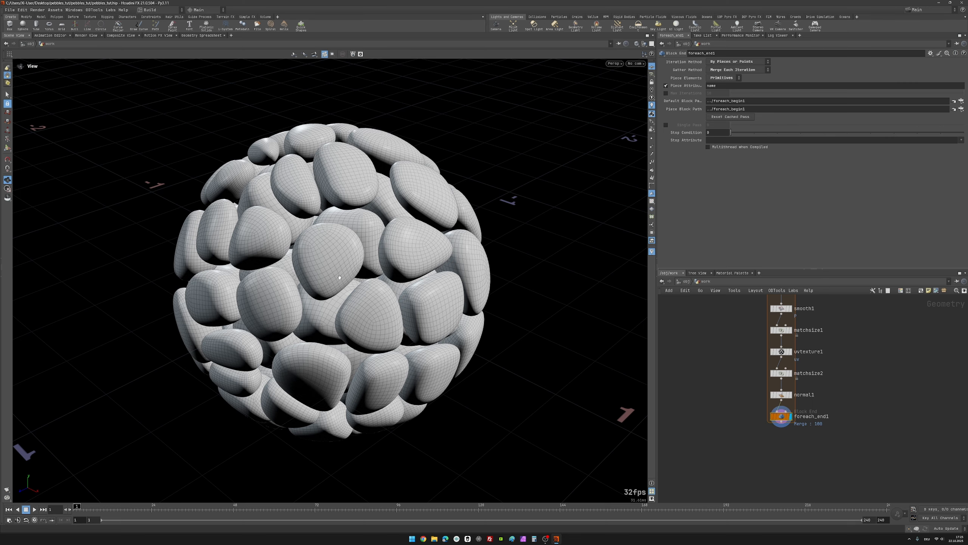
scroll(340, 277, down, 5)
mouse_move(340, 277)
mouse_down()
mouse_move(449, 232)
mouse_move(541, 288)
mouse_move(389, 350)
mouse_move(284, 218)
mouse_move(374, 165)
mouse_move(525, 283)
mouse_move(493, 347)
mouse_move(501, 339)
mouse_move(341, 255)
mouse_move(332, 232)
mouse_move(341, 218)
mouse_move(328, 272)
mouse_up()
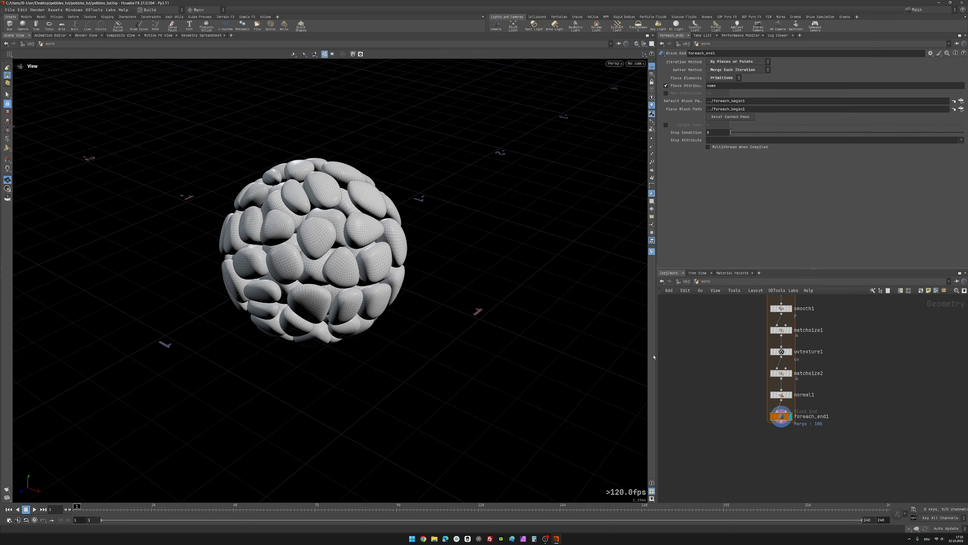
Step: Review the complete for-each node chain and save the scene file
scroll(730, 407, down, 4)
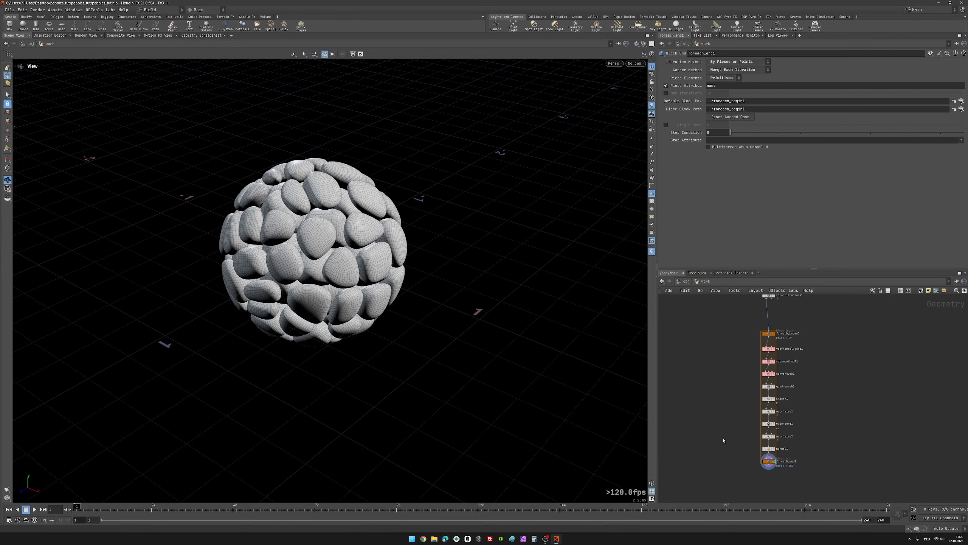
scroll(721, 408, up, 3)
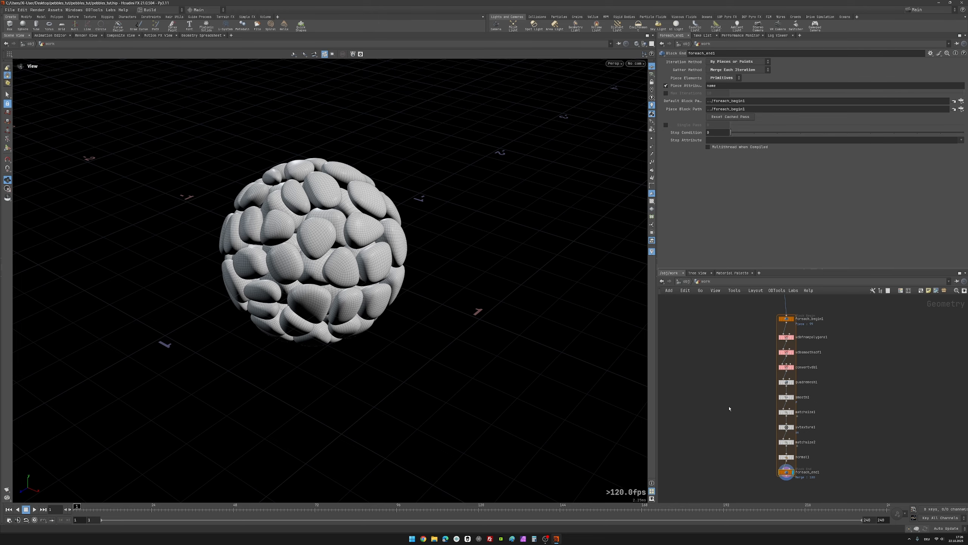
key(ctrl+s)
mouse_move(333, 252)
mouse_down()
mouse_move(300, 195)
mouse_move(328, 225)
mouse_move(317, 242)
mouse_up()
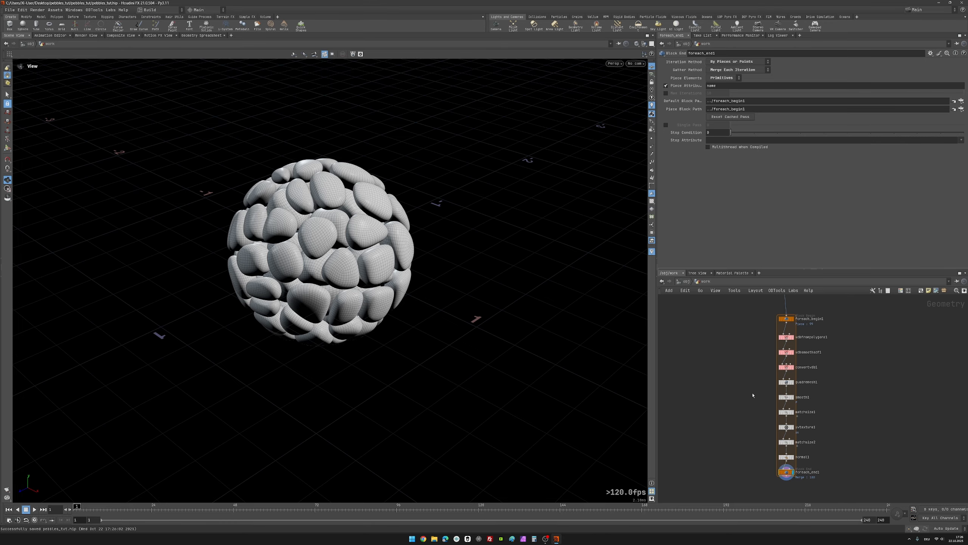
scroll(748, 392, down, 2)
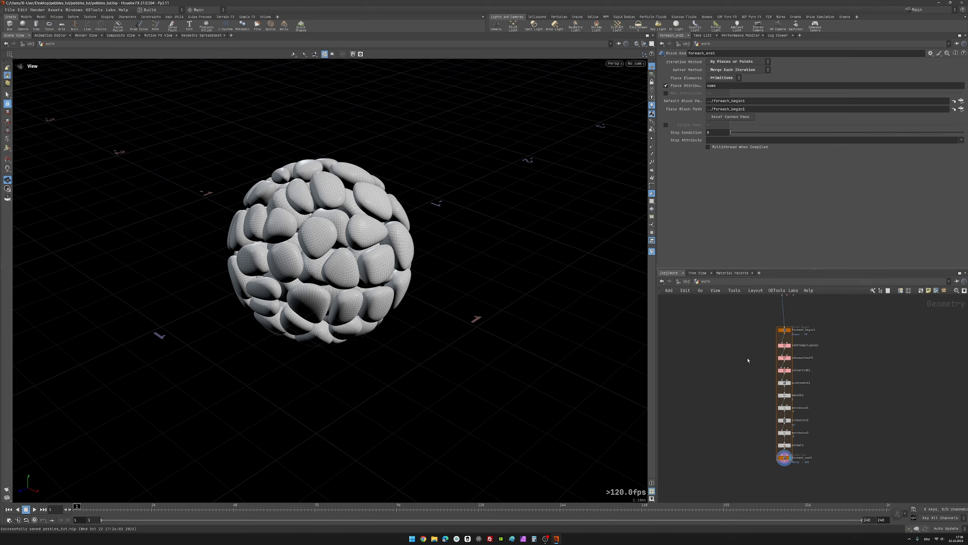
Step: Add a Compiled Block node pair in the empty network space beside the for-each chain
middle_drag(748, 360, 756, 365)
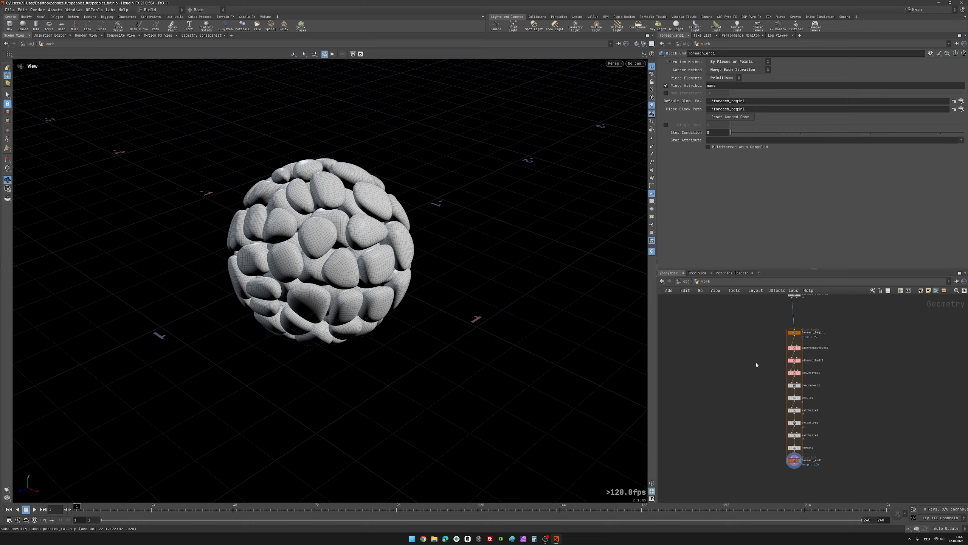
middle_drag(755, 362, 755, 364)
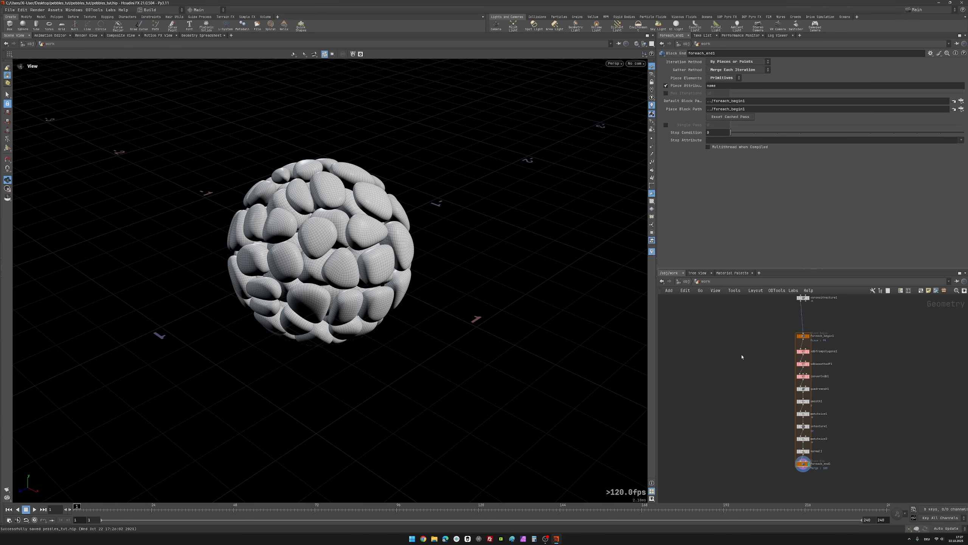
key(Tab)
text(c)
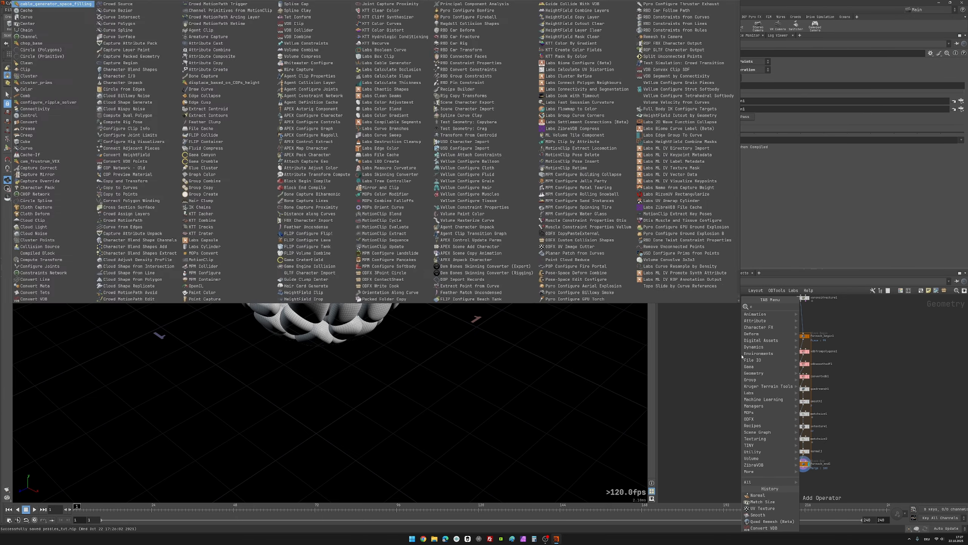
text(omp)
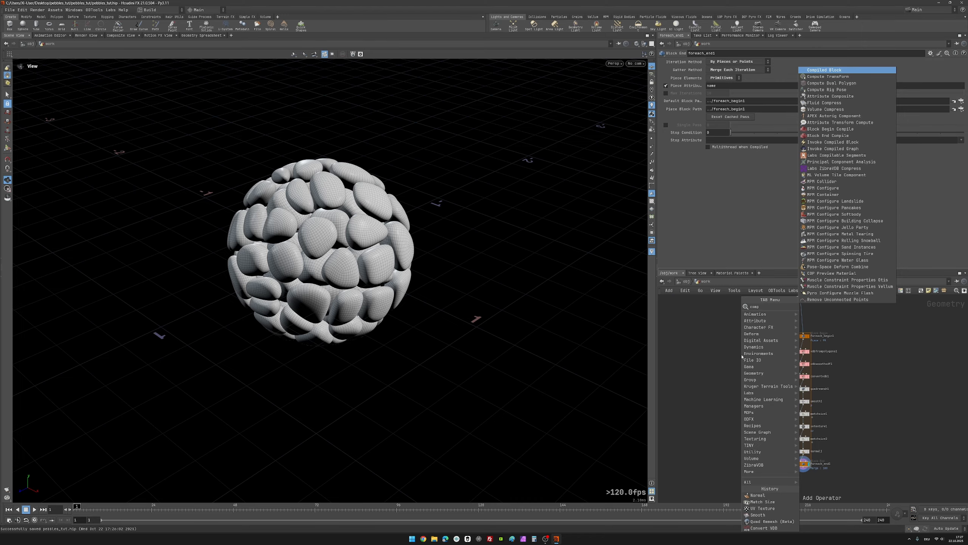
key(Return)
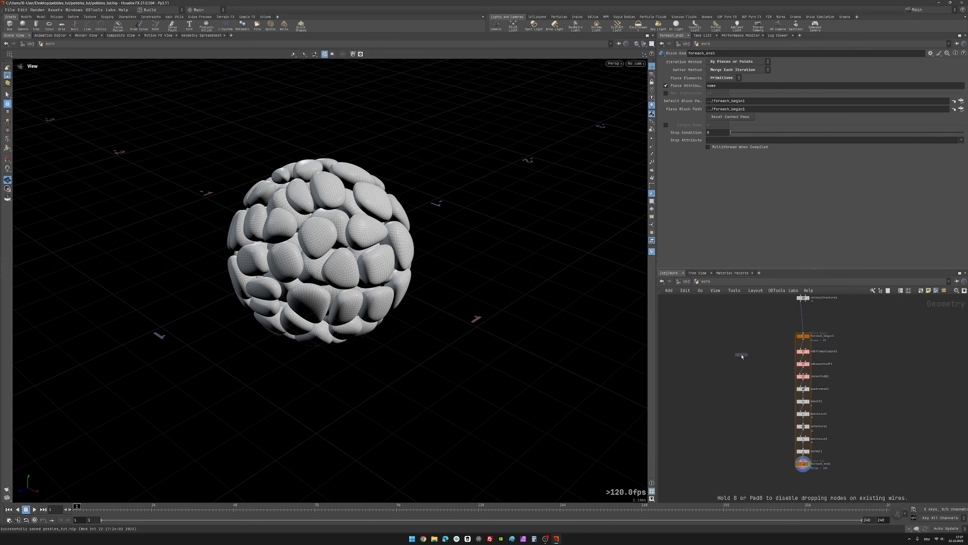
click(742, 356)
scroll(759, 321, up, 2)
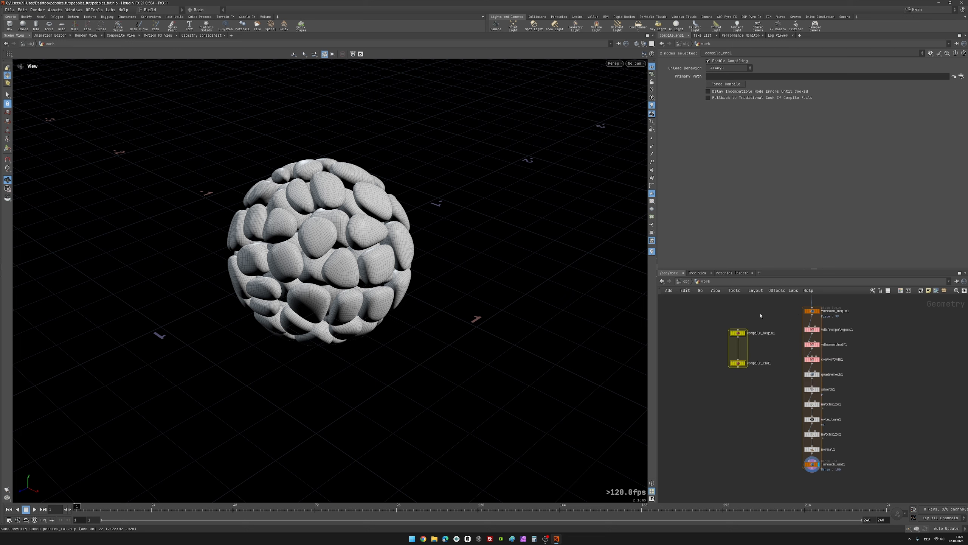
click(704, 337)
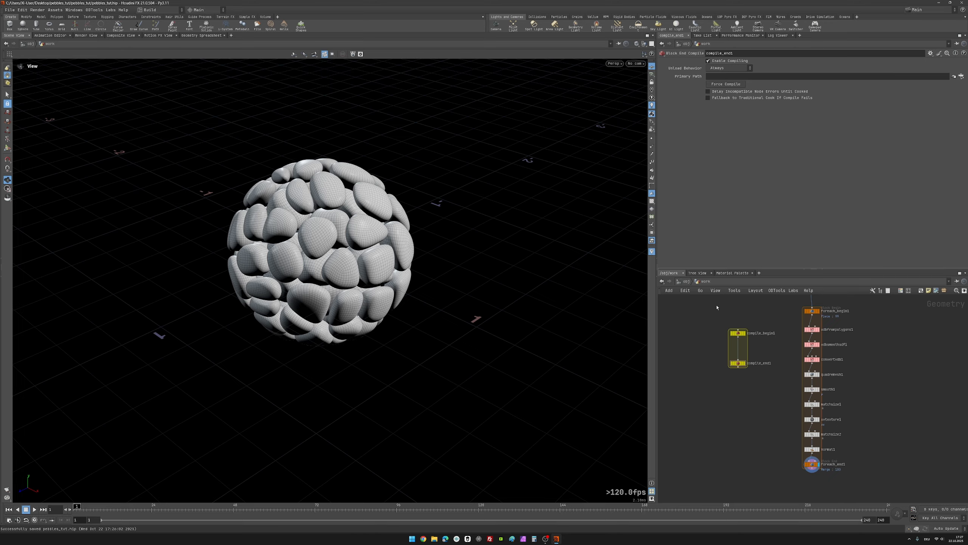
Step: Insert compile_begin1 on the wire just above foreach_begin1 and interrupt the recook
scroll(717, 320, up, 2)
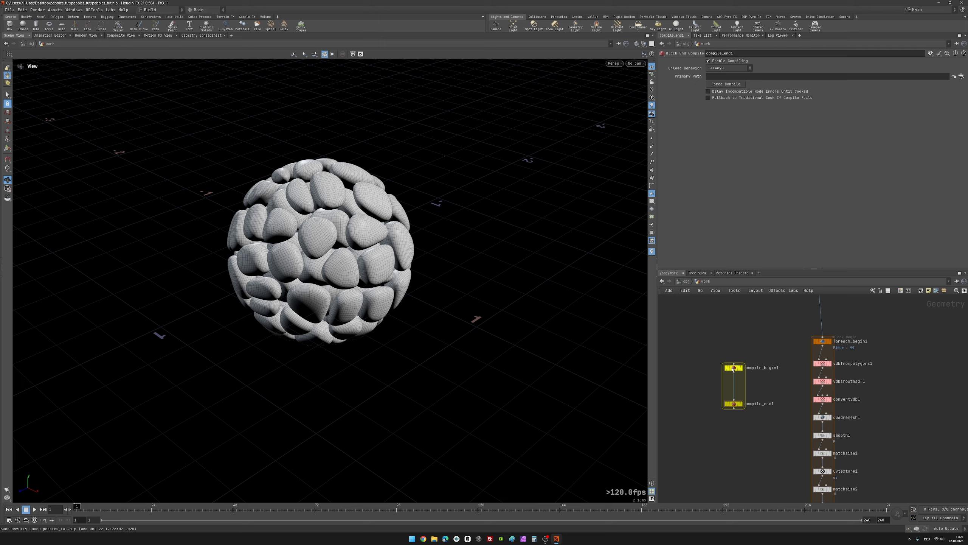
mouse_move(734, 368)
drag(734, 368, 822, 318)
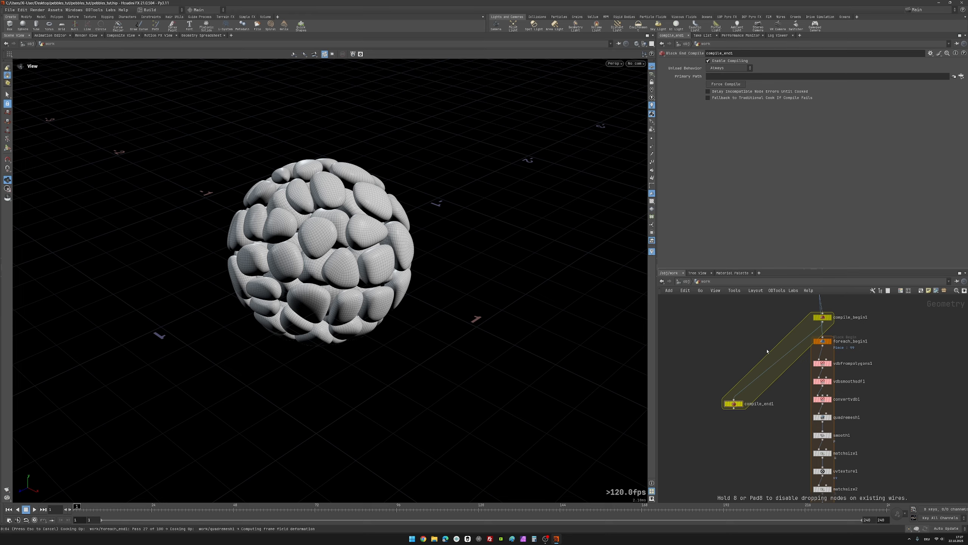
key(Escape)
Step: Move compile_end1 directly below foreach_end1 at the end of the chain
scroll(721, 448, down, 2)
middle_drag(736, 460, 739, 414)
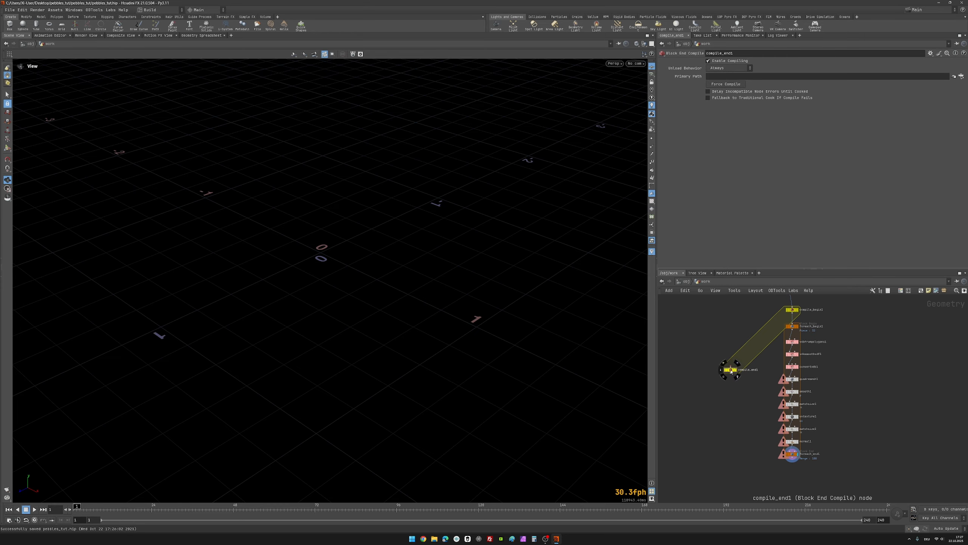
drag(731, 371, 802, 477)
scroll(816, 469, up, 4)
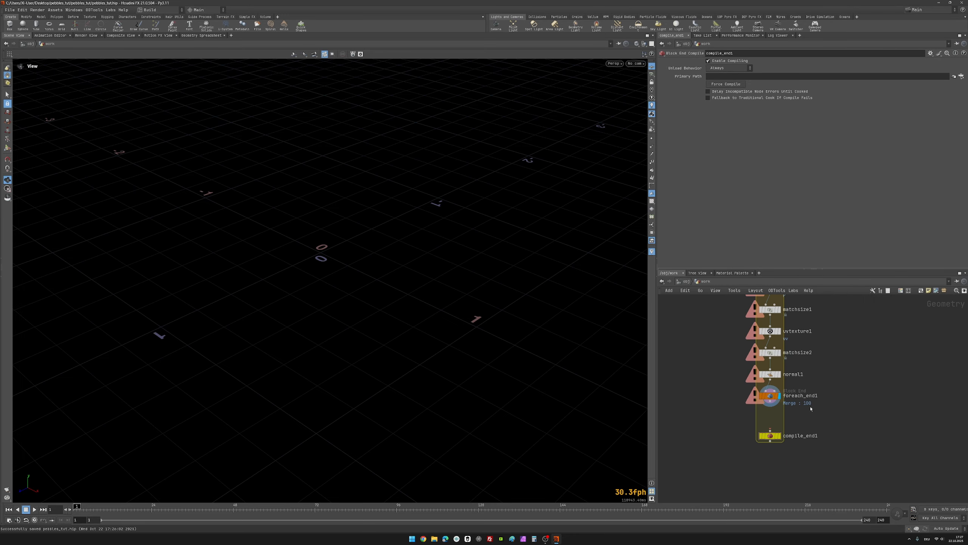
scroll(823, 393, down, 3)
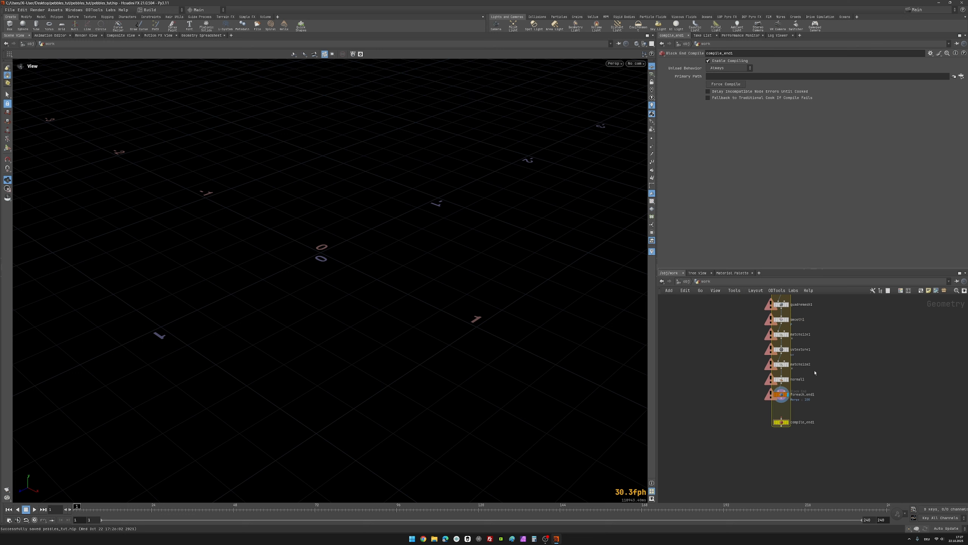
scroll(823, 373, up, 1)
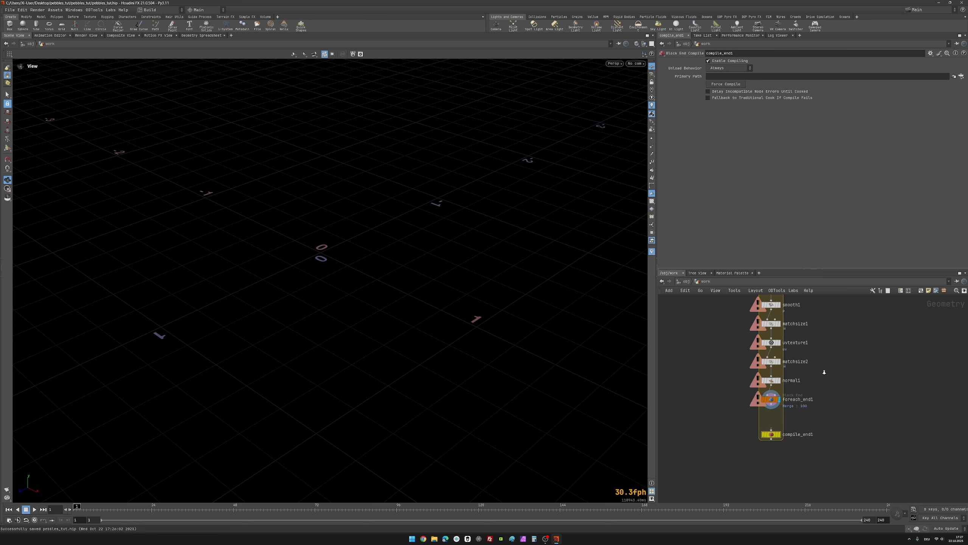
scroll(826, 372, up, 2)
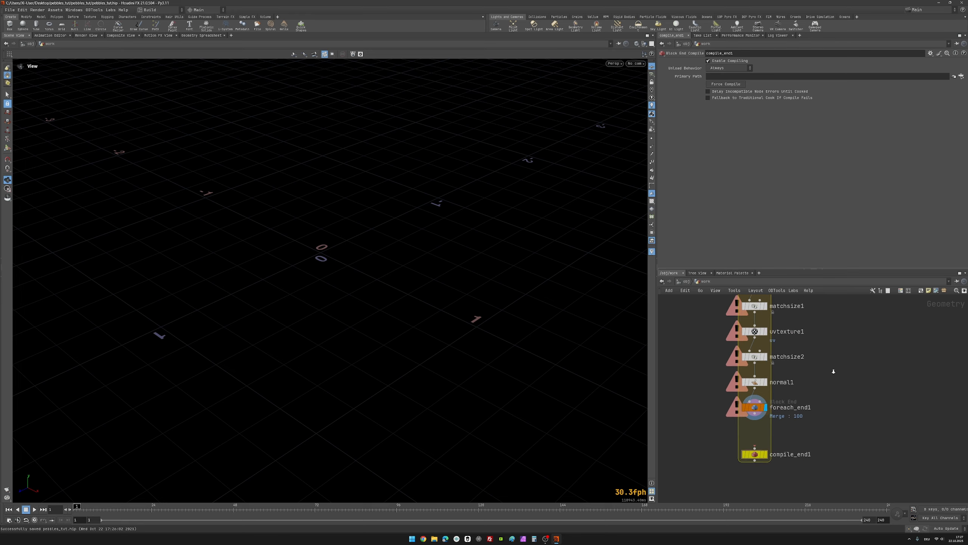
scroll(830, 372, down, 1)
scroll(831, 370, up, 2)
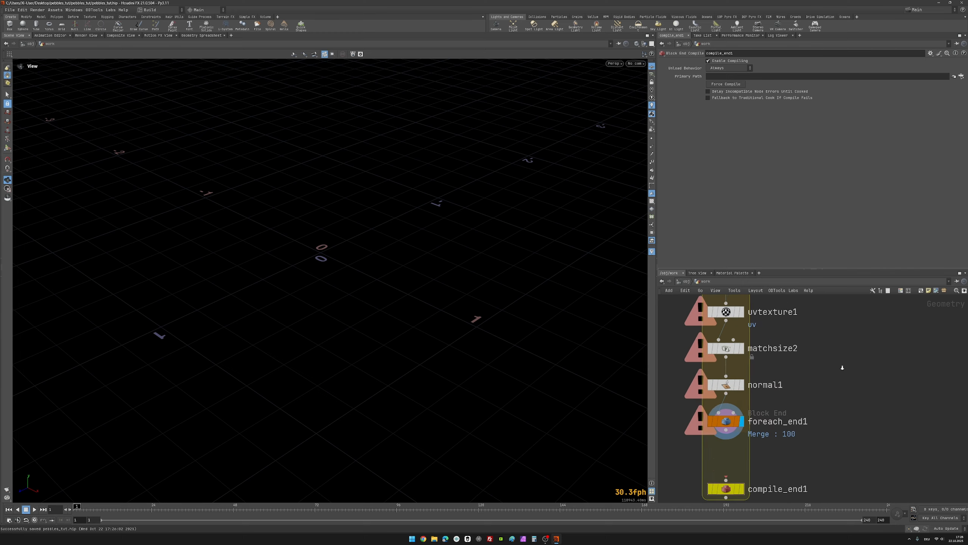
scroll(825, 373, down, 2)
scroll(835, 369, up, 1)
scroll(824, 378, down, 2)
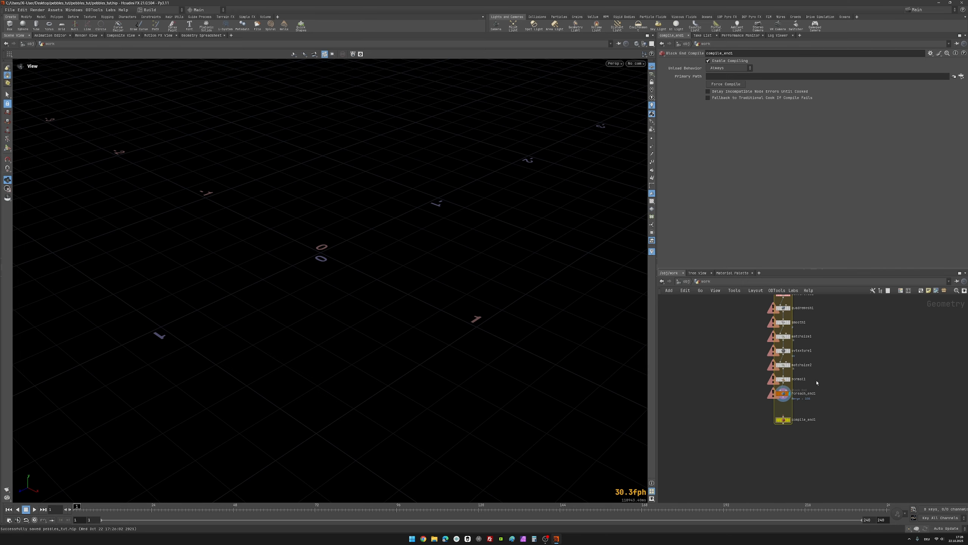
Step: Wire the output of foreach_end1 into the Nodes to Compile input of compile_end1 and save the scene
scroll(751, 393, up, 2)
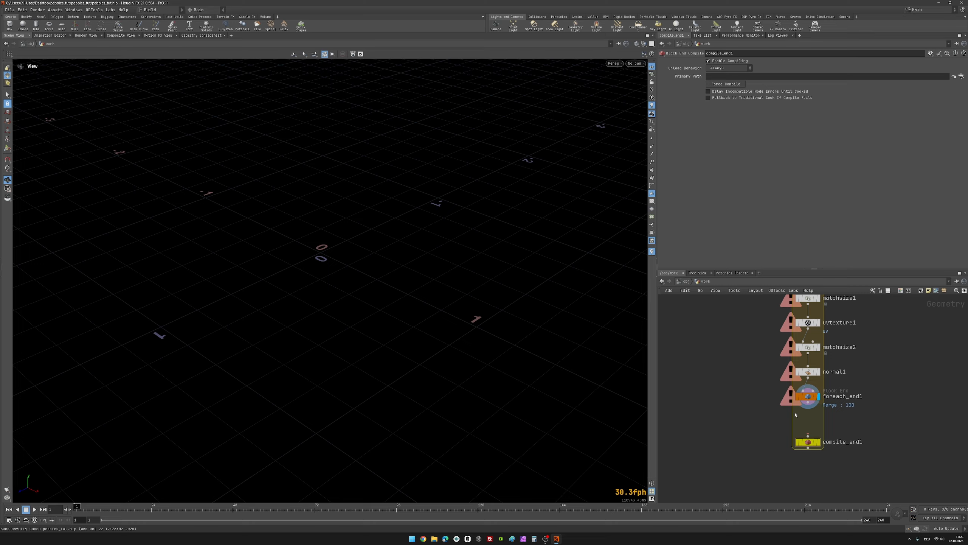
click(808, 403)
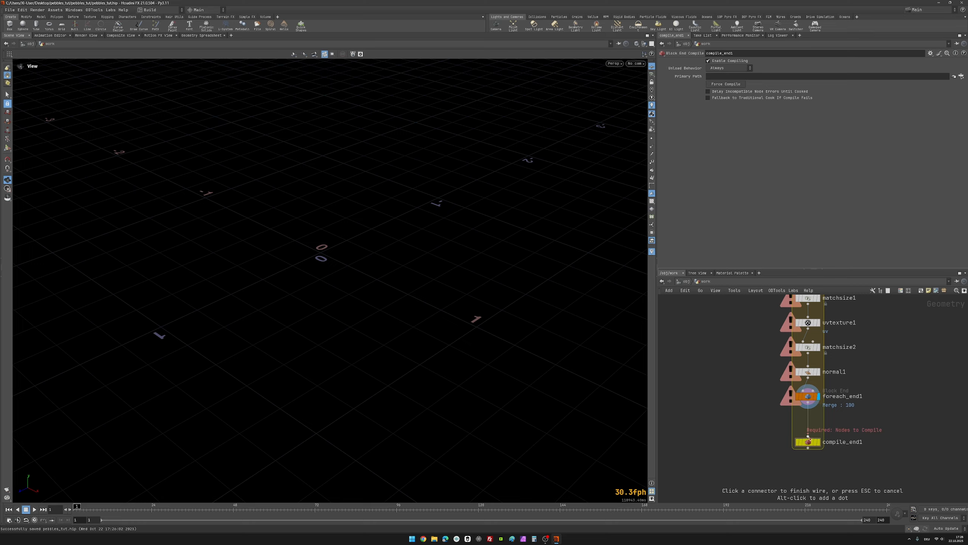
click(809, 436)
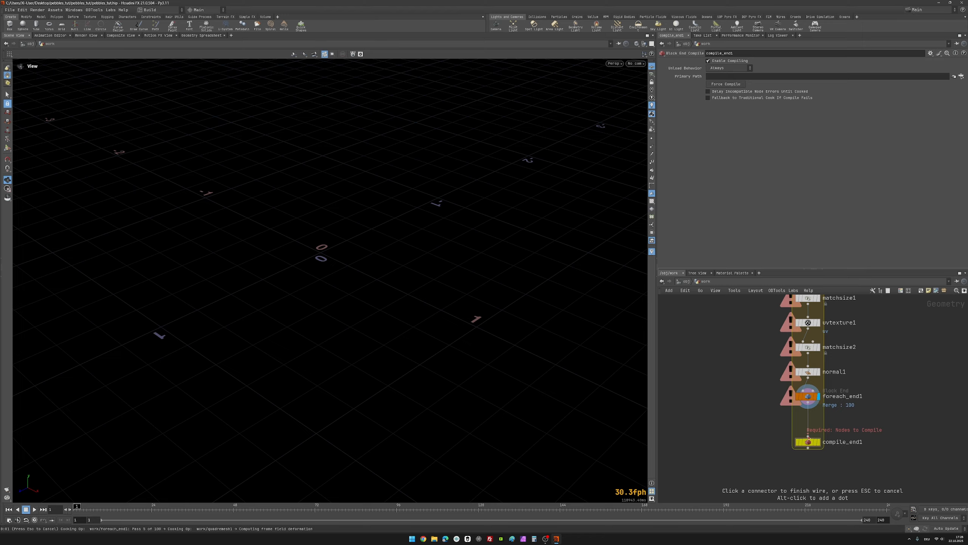
key(ctrl+s)
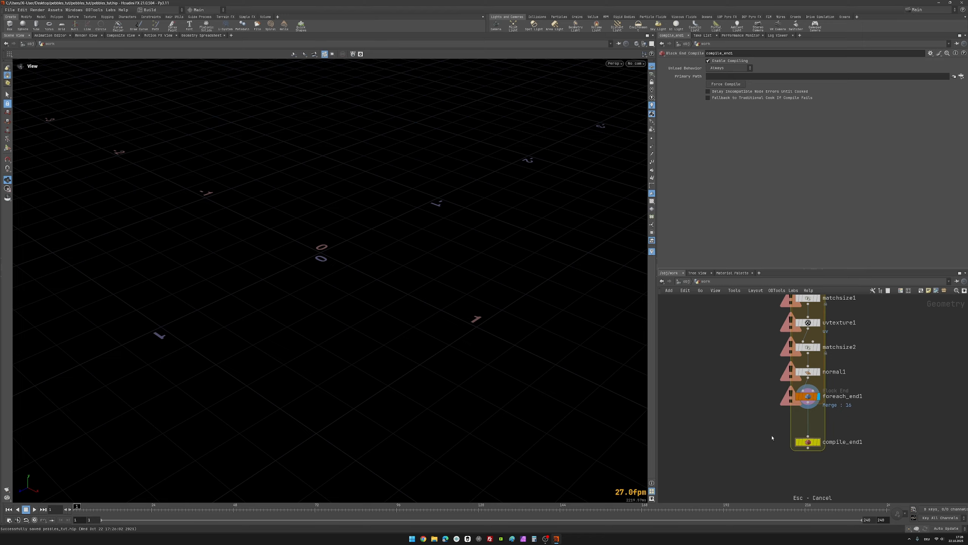
Step: Enable Multithread when Compiled on foreach_end1 and interrupt the recook
click(812, 407)
mouse_move(809, 397)
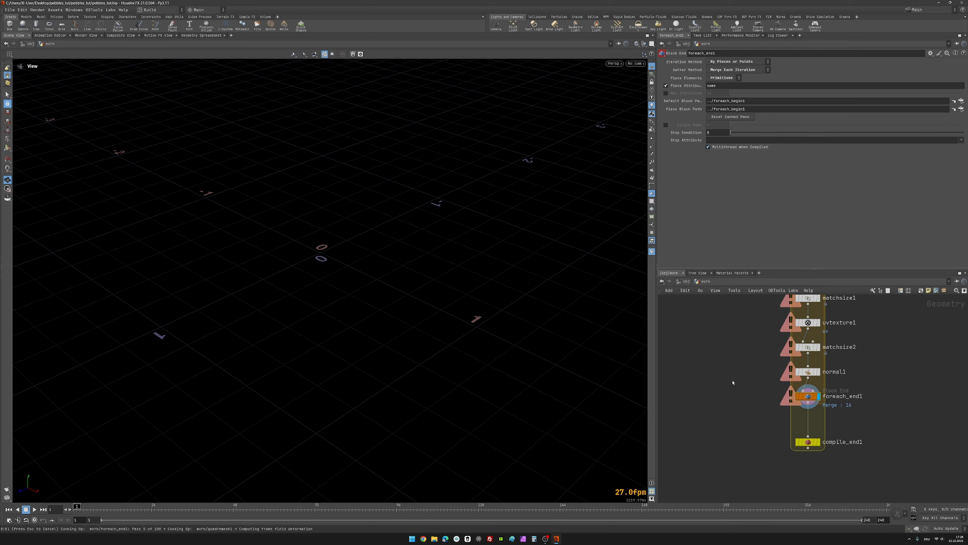
key(Escape)
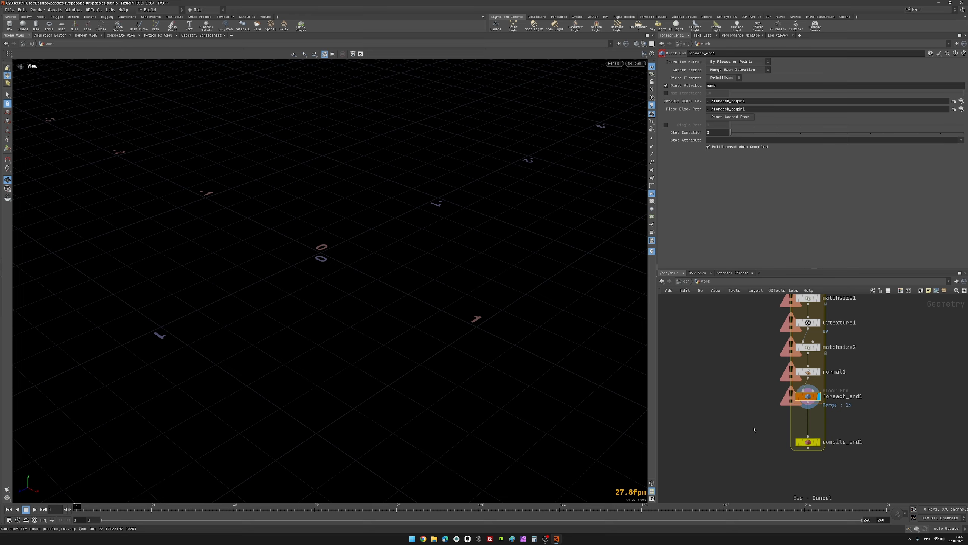
Step: Select compile_end1 and display its output in the viewport
drag(754, 429, 905, 457)
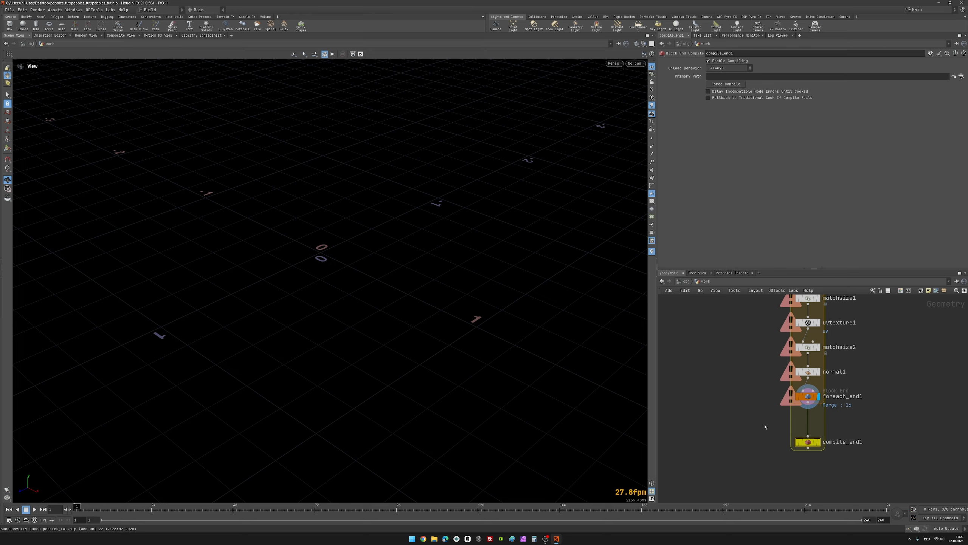
drag(766, 426, 877, 473)
mouse_move(822, 443)
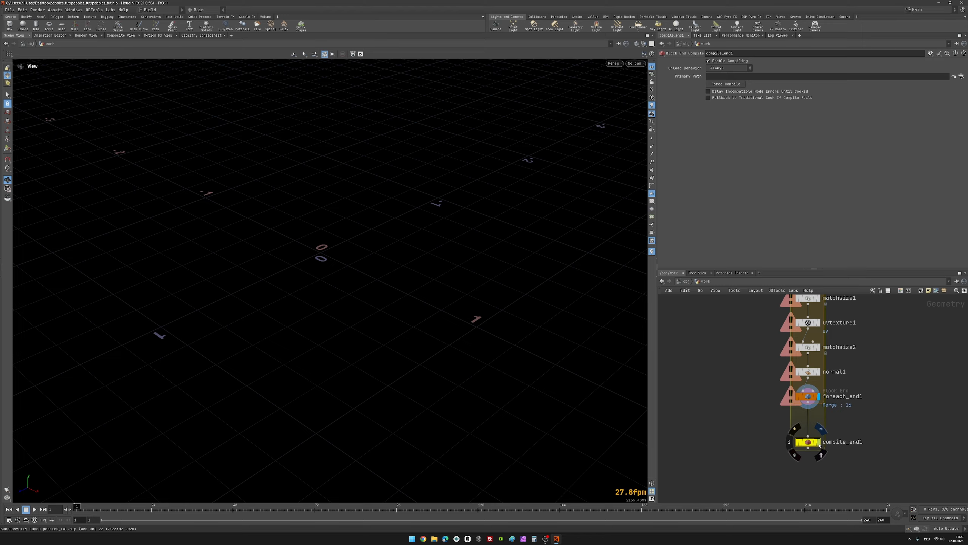
click(820, 444)
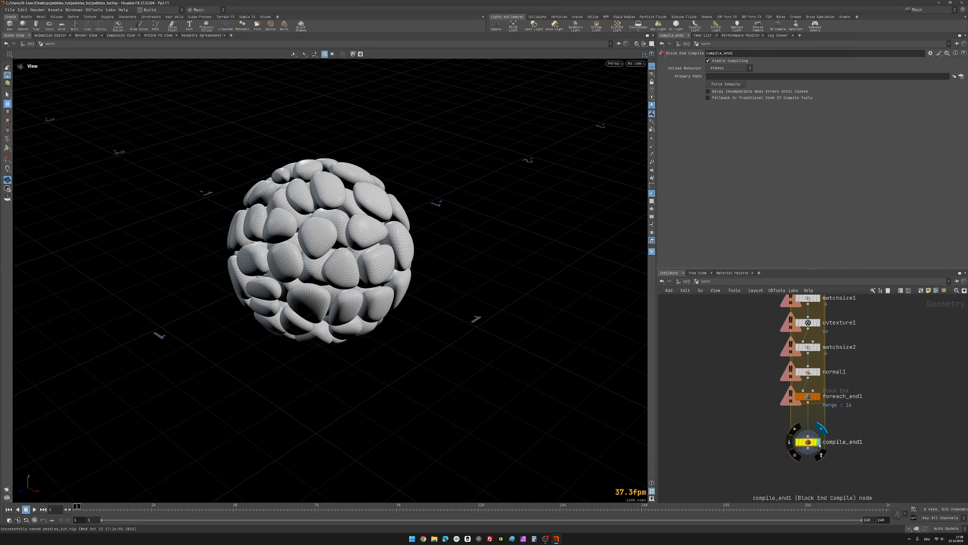
Step: Check the node chain inside the compiled block and examine the quadremesh1 parameters
scroll(769, 421, down, 3)
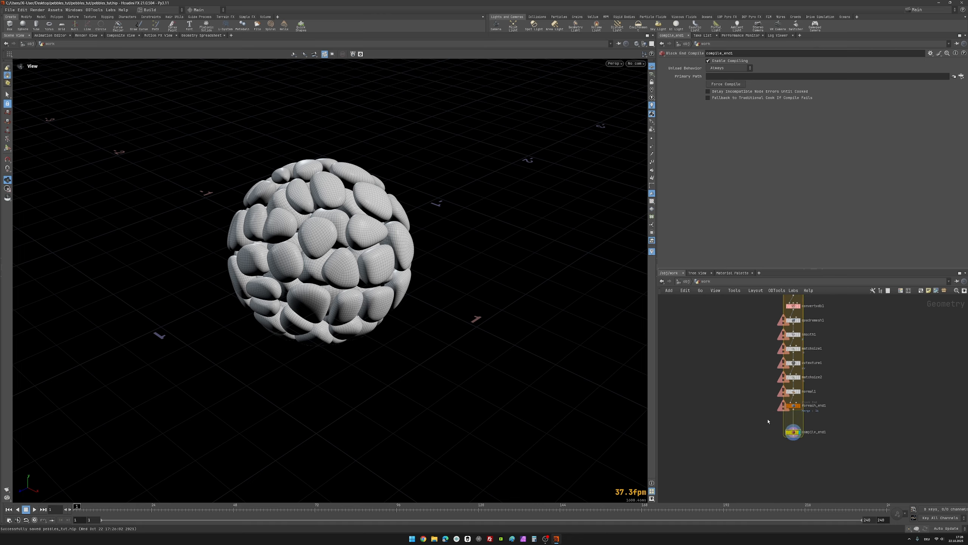
middle_drag(749, 423, 745, 454)
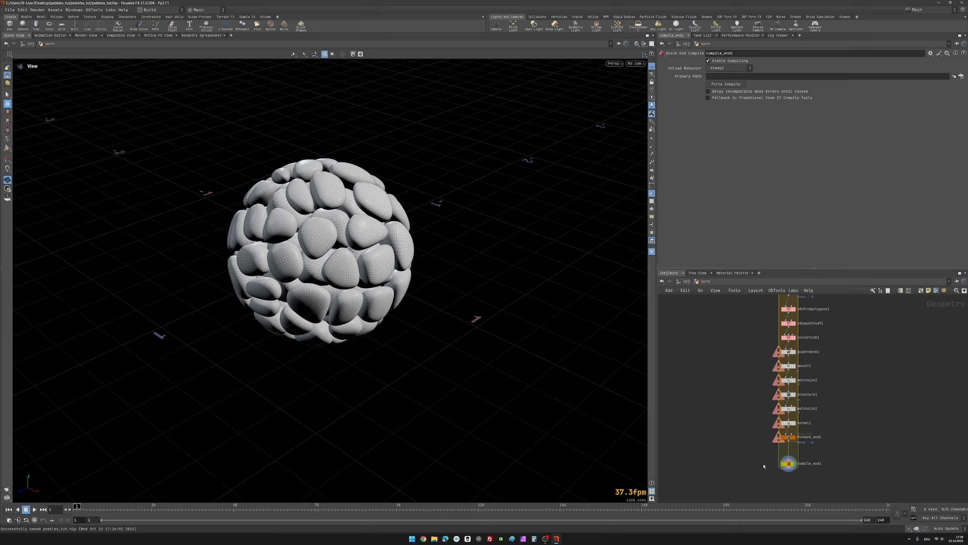
scroll(755, 406, up, 2)
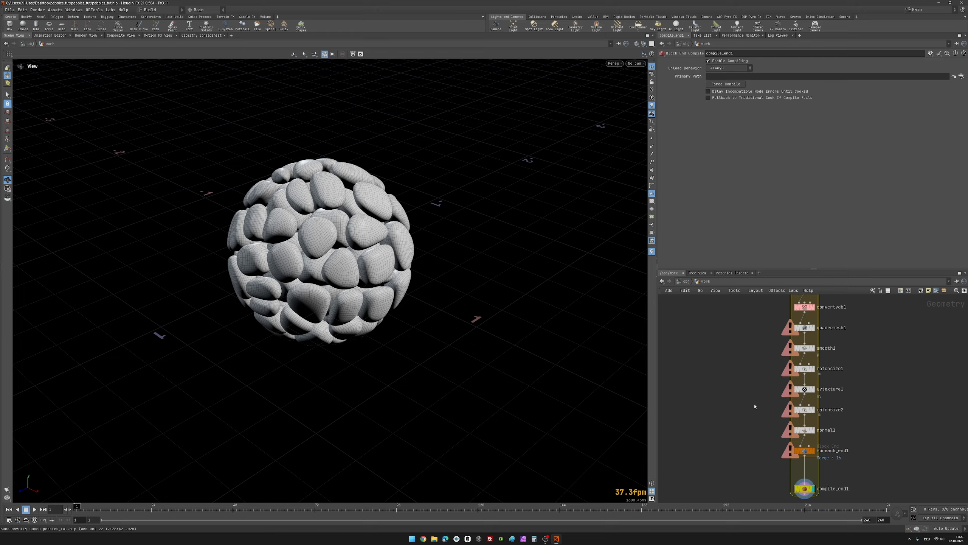
click(805, 328)
scroll(735, 434, down, 1)
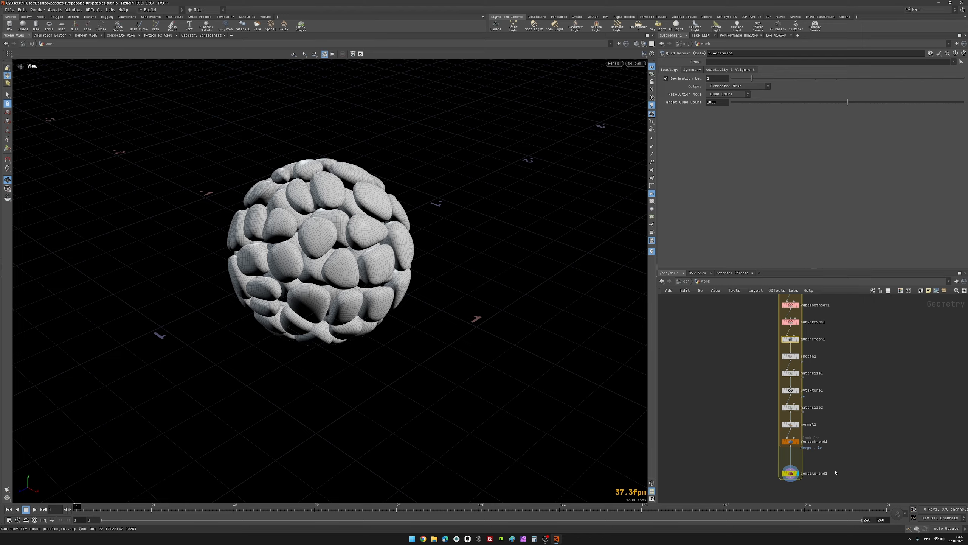
scroll(835, 472, up, 1)
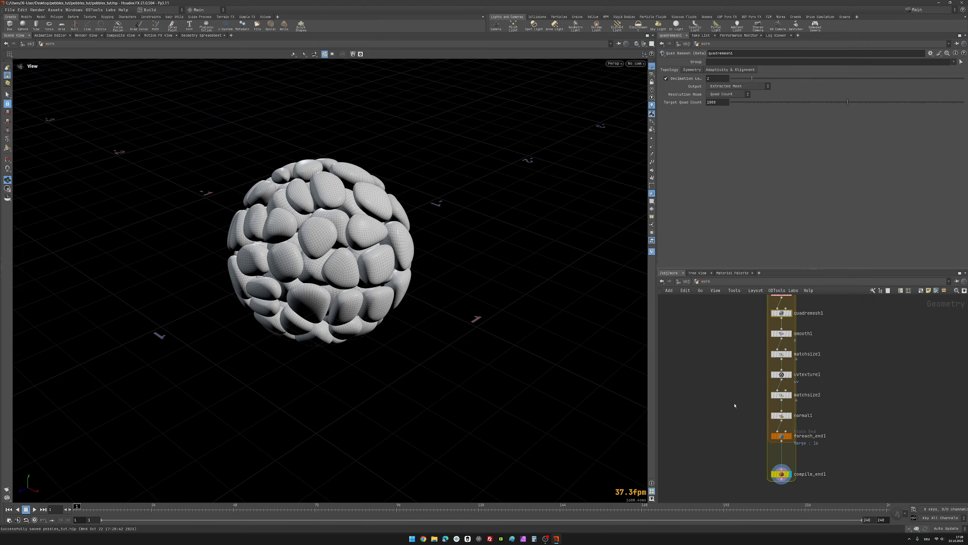
Step: Select compile_end1, inspect the compiled pebbles from another angle, and review the node network from the sphere down to the compiled block
middle_drag(743, 431, 755, 403)
drag(745, 433, 849, 477)
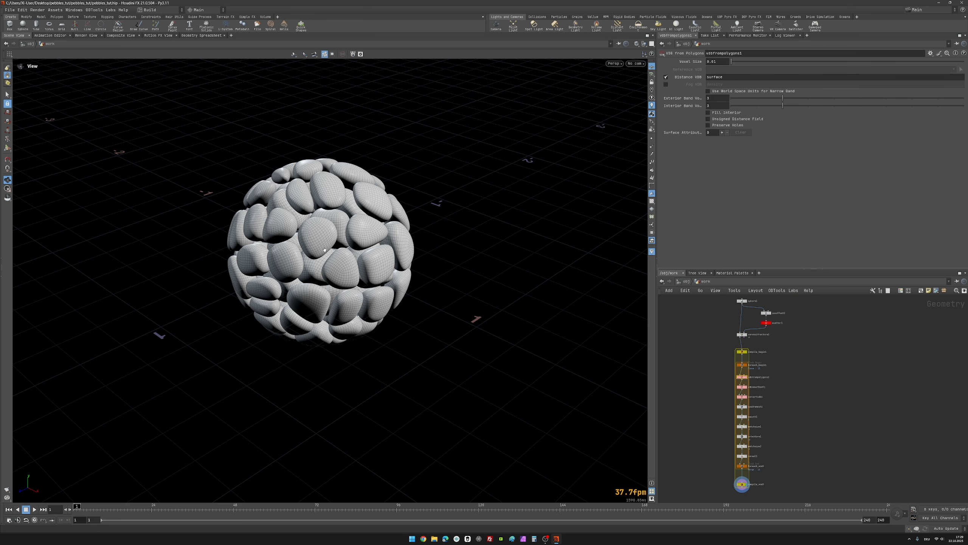
drag(325, 250, 381, 278)
scroll(705, 359, up, 2)
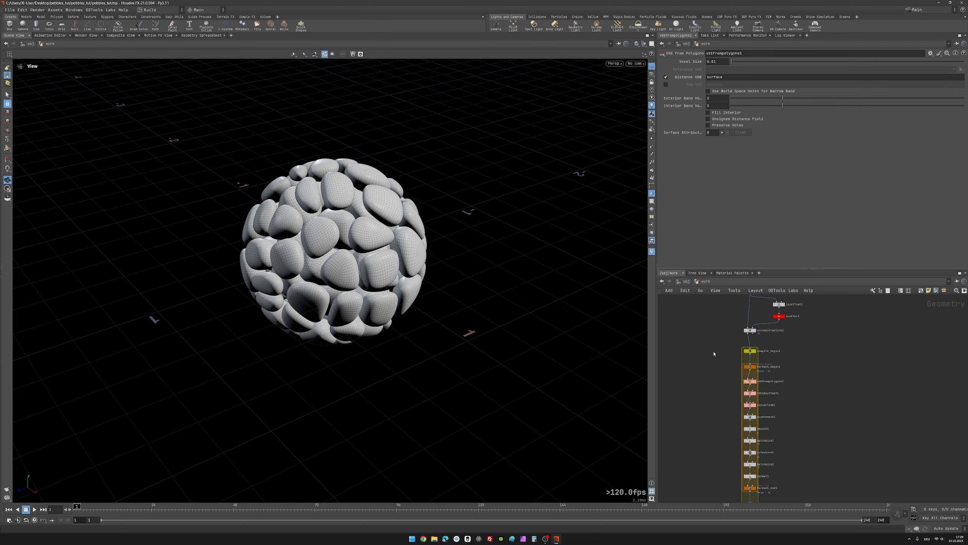
scroll(715, 345, down, 1)
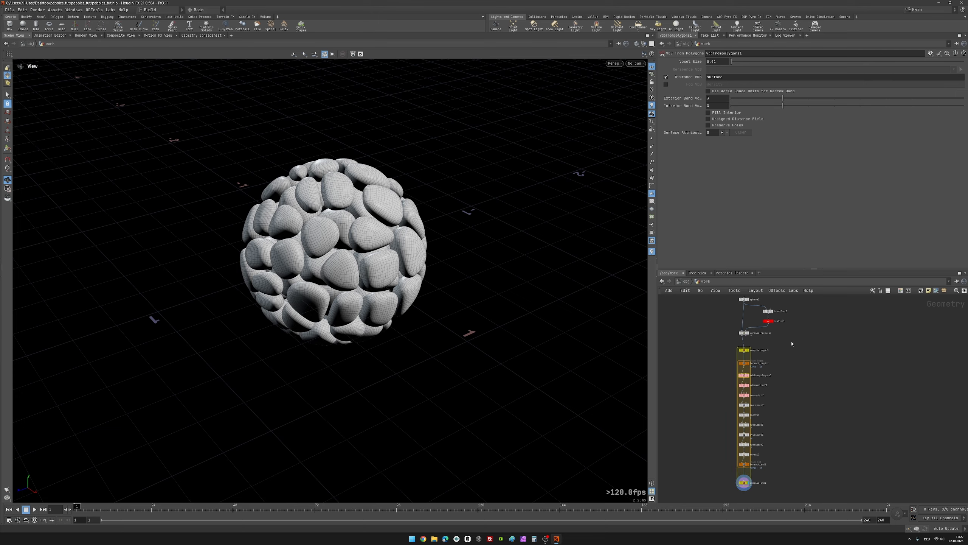
scroll(792, 344, up, 2)
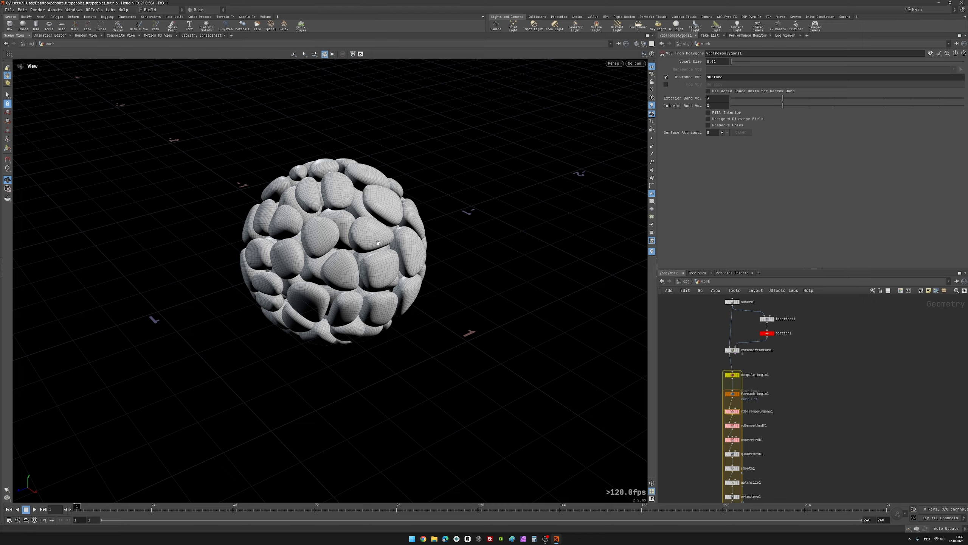
scroll(792, 385, down, 2)
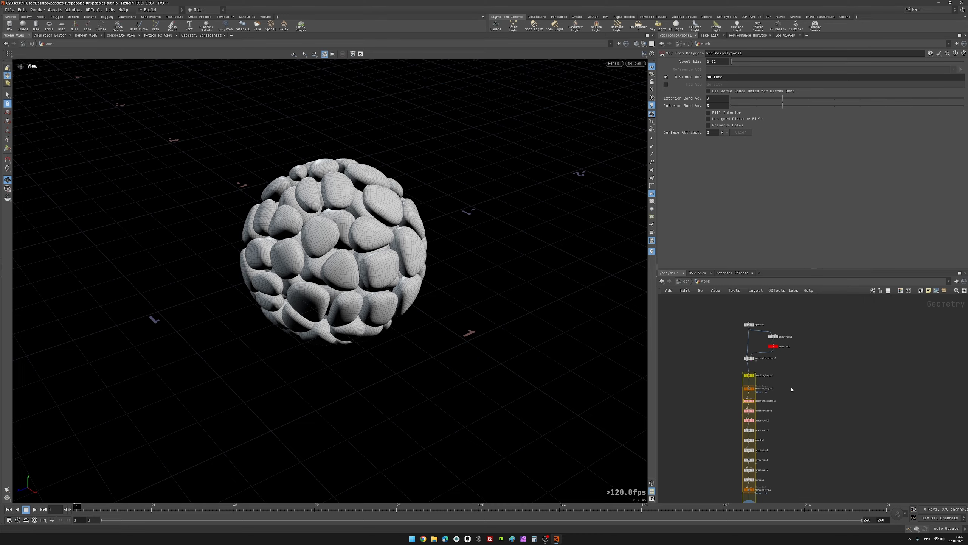
Step: Set the Global Seed of scatter1 to 10 and inspect the newly distributed pebbles from another angle
middle_drag(809, 390, 845, 414)
scroll(818, 385, up, 1)
scroll(831, 389, up, 2)
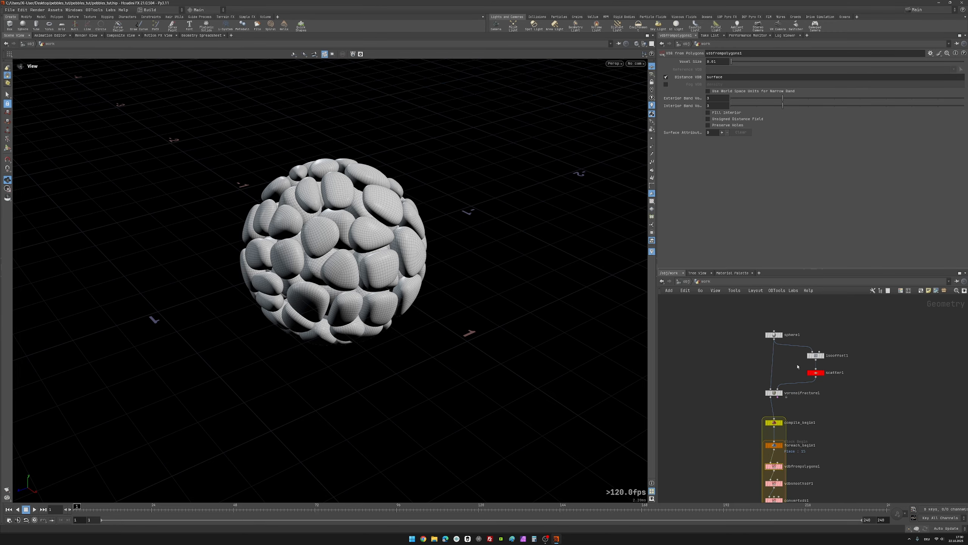
click(798, 359)
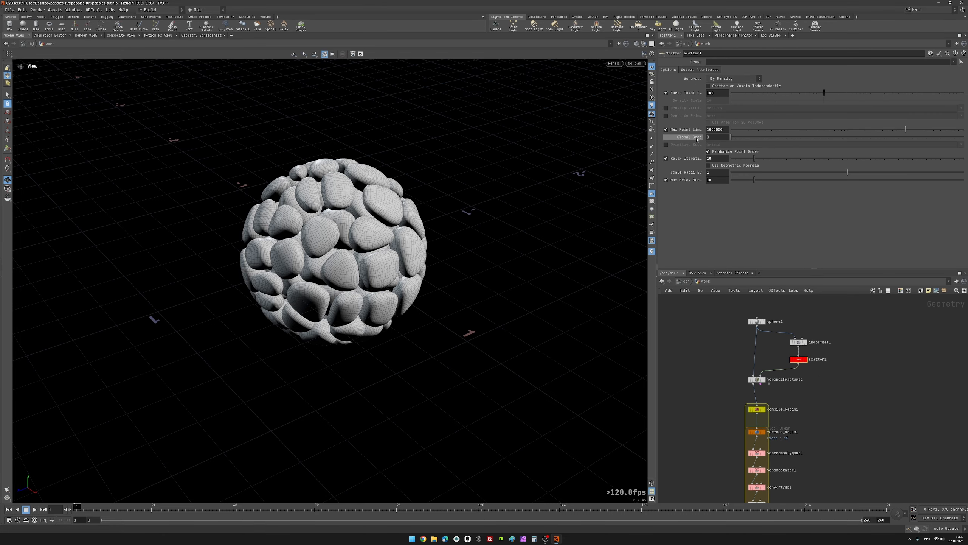
mouse_move(689, 140)
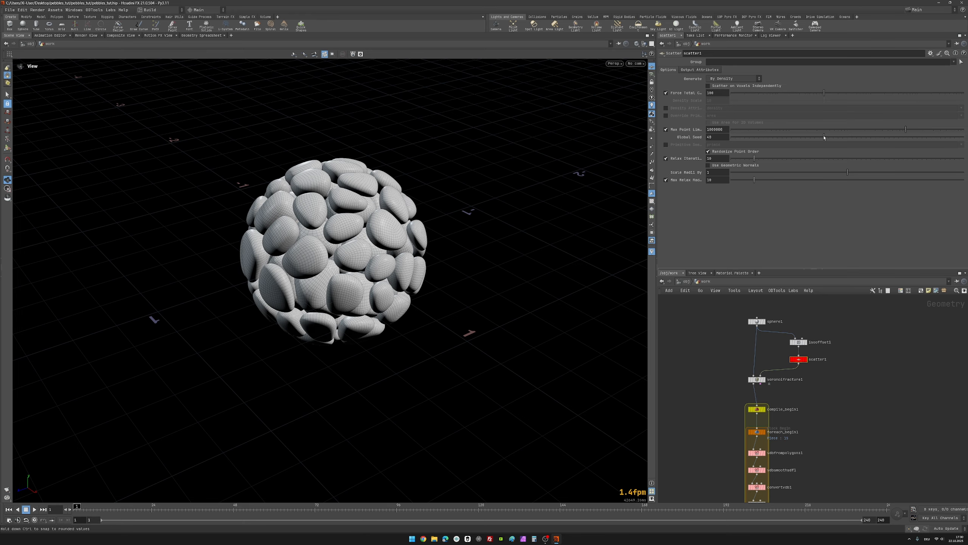
mouse_move(361, 248)
mouse_down()
mouse_move(404, 233)
mouse_move(362, 260)
mouse_move(288, 219)
mouse_move(360, 242)
mouse_up()
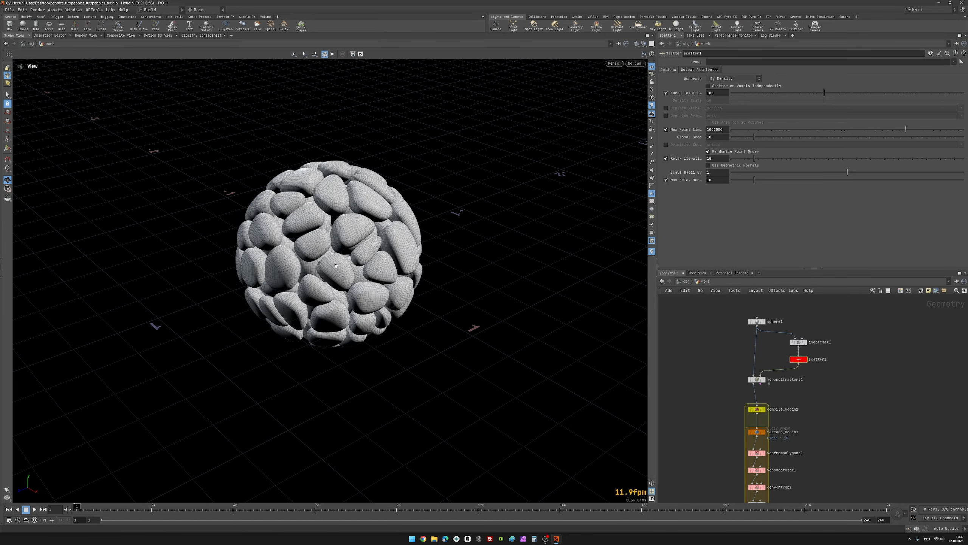
drag(371, 297, 340, 296)
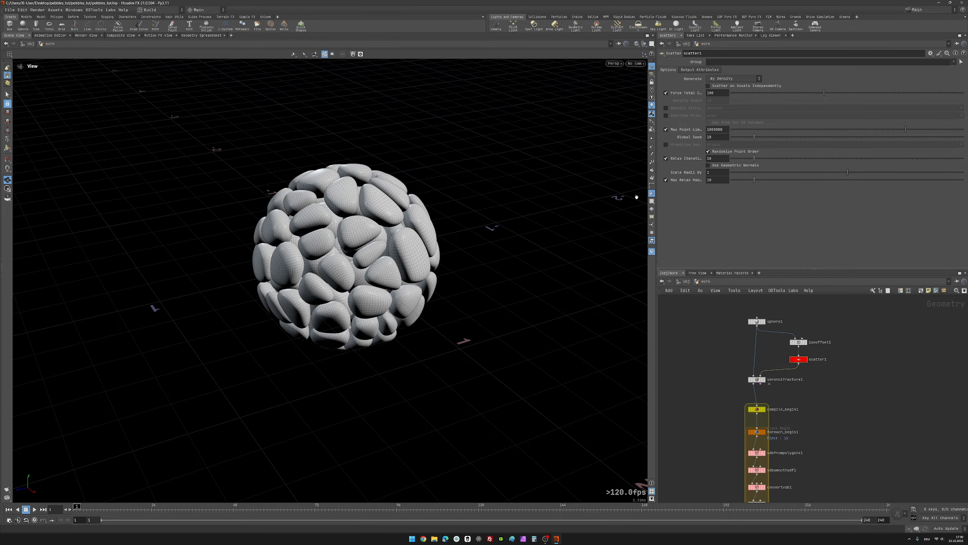
Step: Turn on the UV checker texture display in the viewport and inspect the pebbles' UVs up close
click(652, 201)
drag(367, 248, 339, 263)
scroll(343, 246, up, 6)
scroll(361, 200, down, 3)
scroll(355, 198, up, 2)
key(space+h)
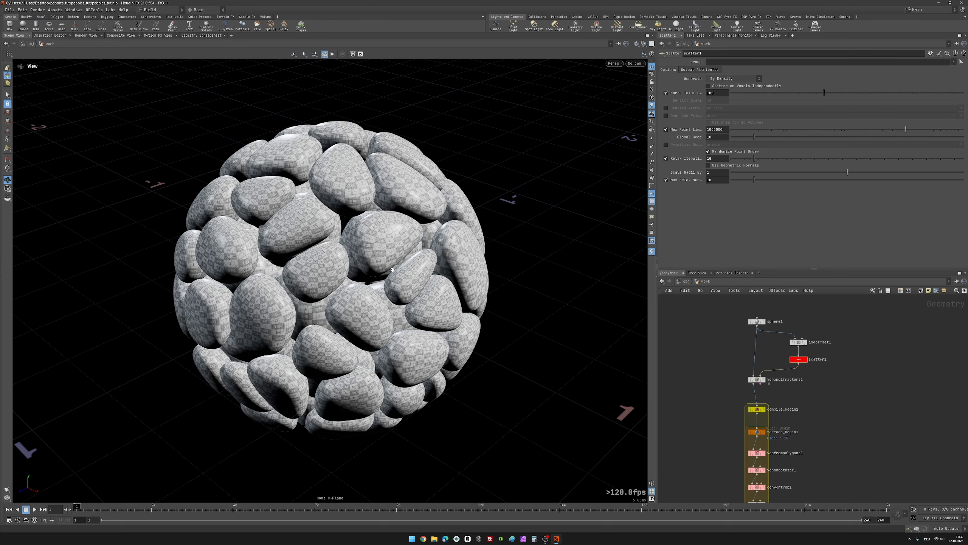
Step: Select compile_end1 at the end of the network and append a Connectivity node after it
scroll(735, 439, down, 4)
middle_drag(705, 461, 728, 366)
scroll(744, 439, up, 4)
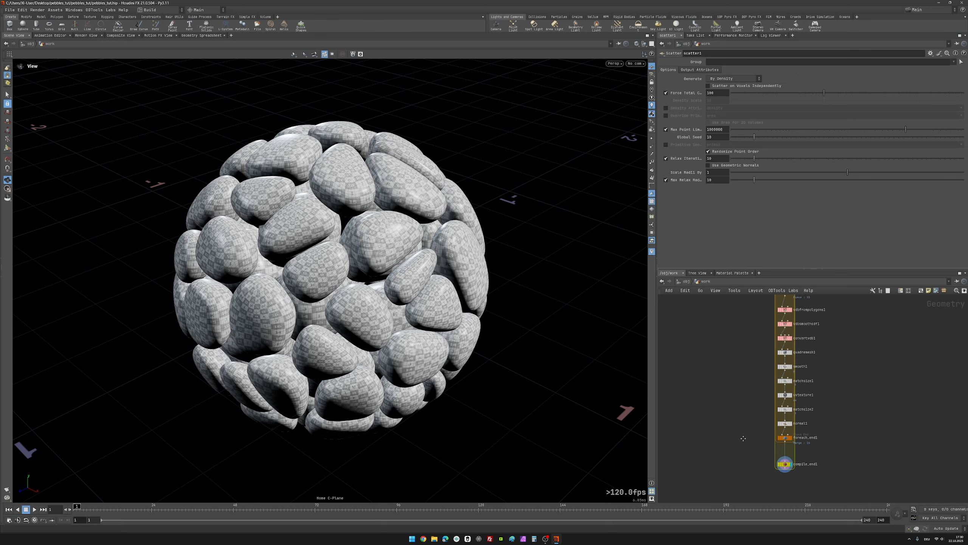
middle_drag(757, 465, 759, 417)
click(790, 419)
middle_drag(800, 450, 791, 424)
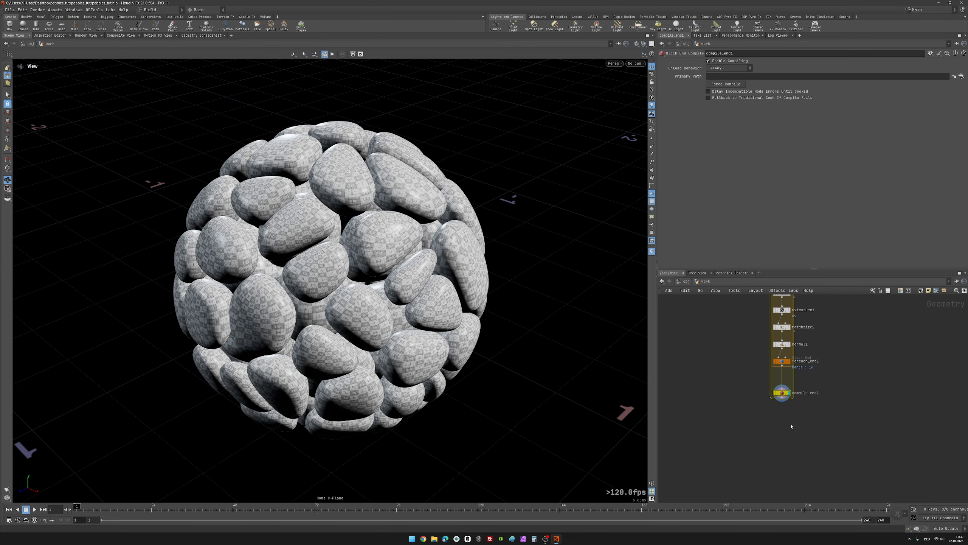
scroll(777, 397, up, 1)
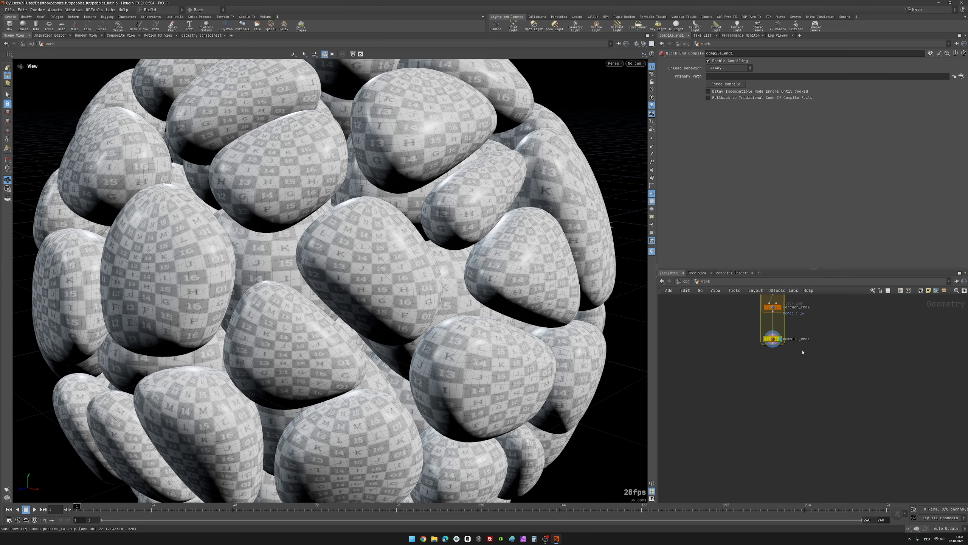
middle_drag(824, 351, 811, 375)
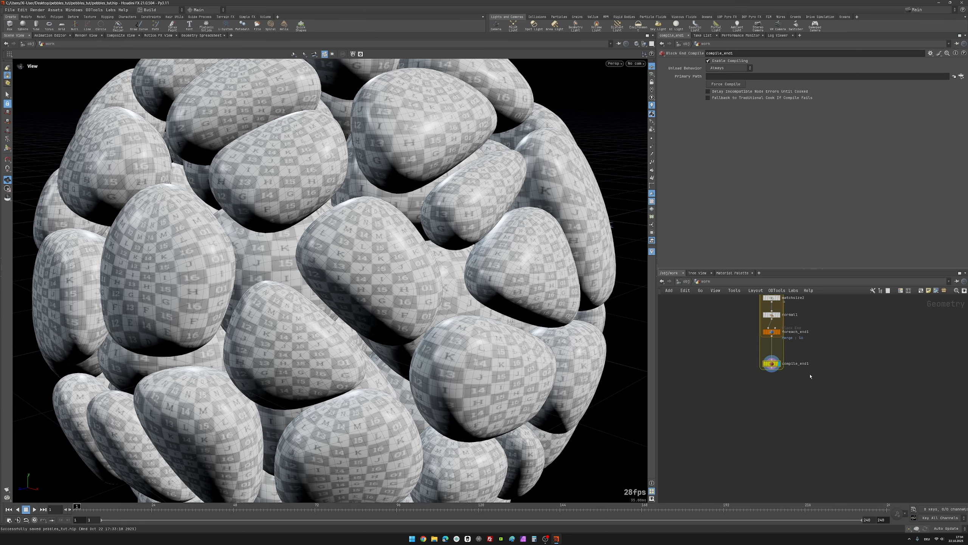
scroll(808, 370, up, 2)
middle_drag(819, 432, 835, 394)
mouse_move(835, 405)
middle_down()
mouse_move(869, 426)
mouse_move(827, 390)
middle_up()
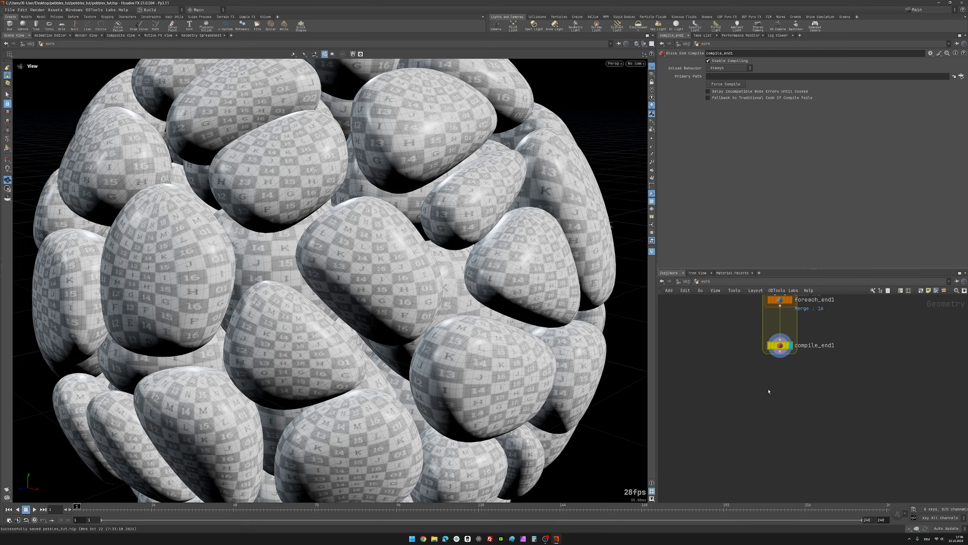
key(Tab)
text(conn)
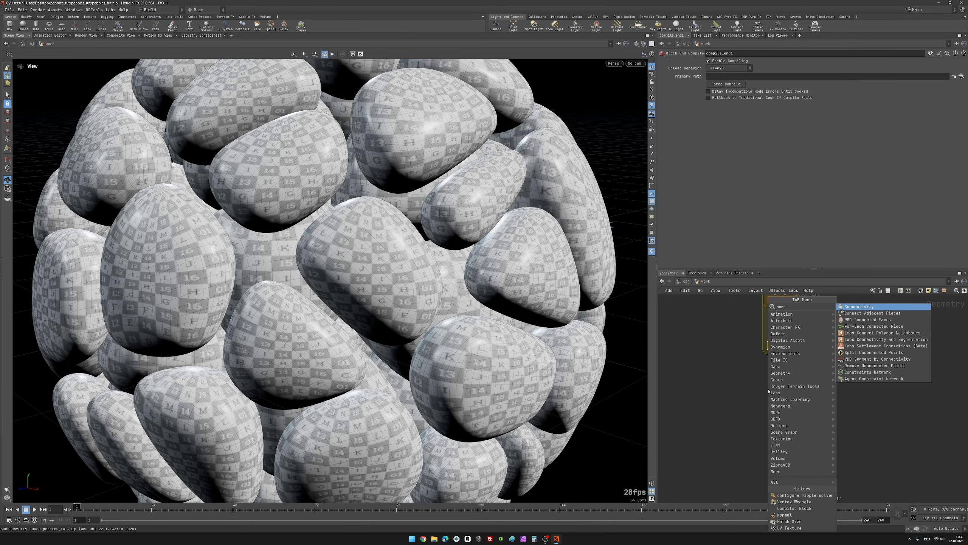
key(Return)
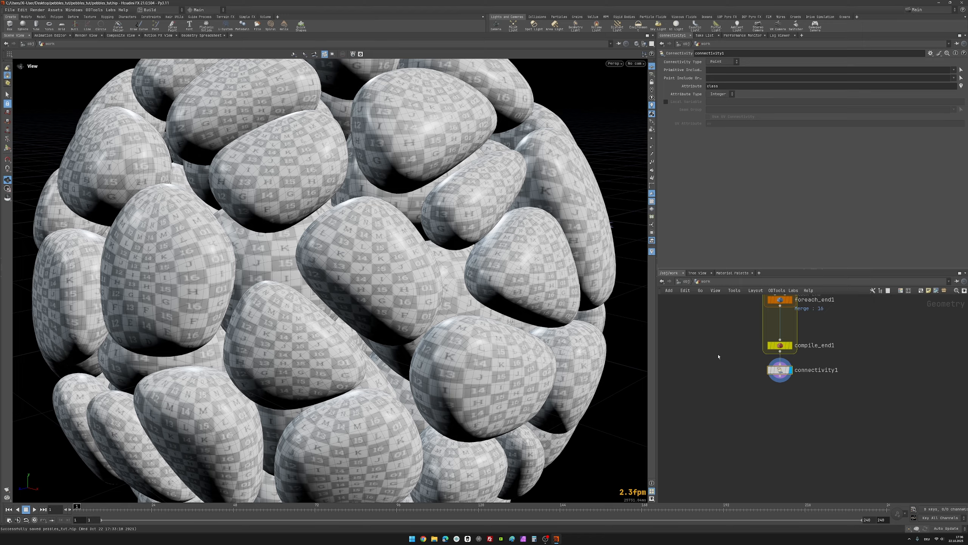
mouse_move(785, 371)
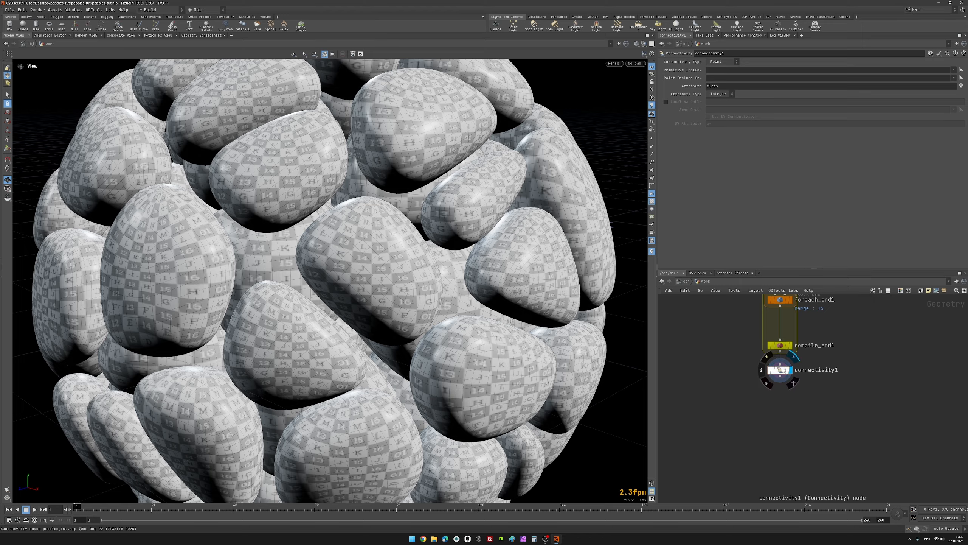
Step: Append a Vertex Wrangle node after connectivity1
middle_drag(806, 422, 791, 402)
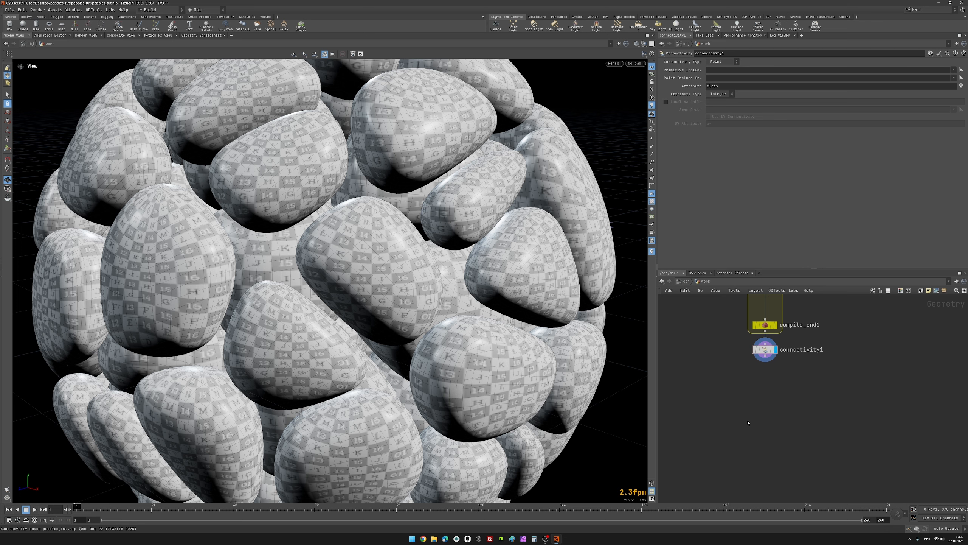
middle_drag(758, 396, 759, 371)
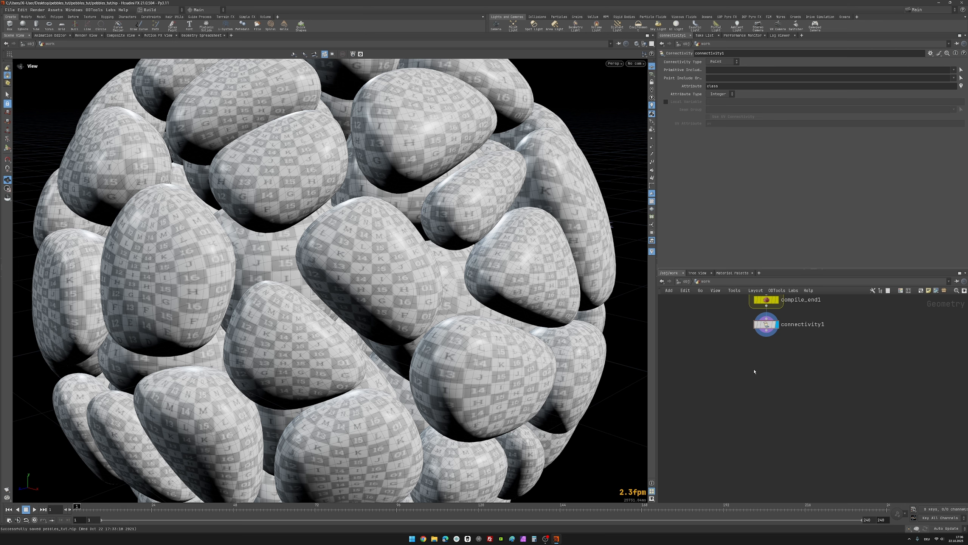
key(Tab)
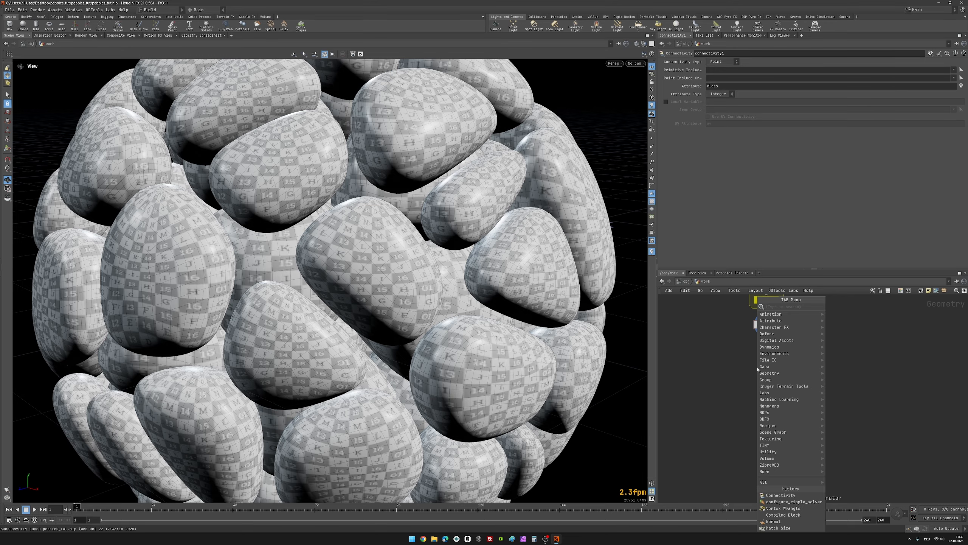
text(ver)
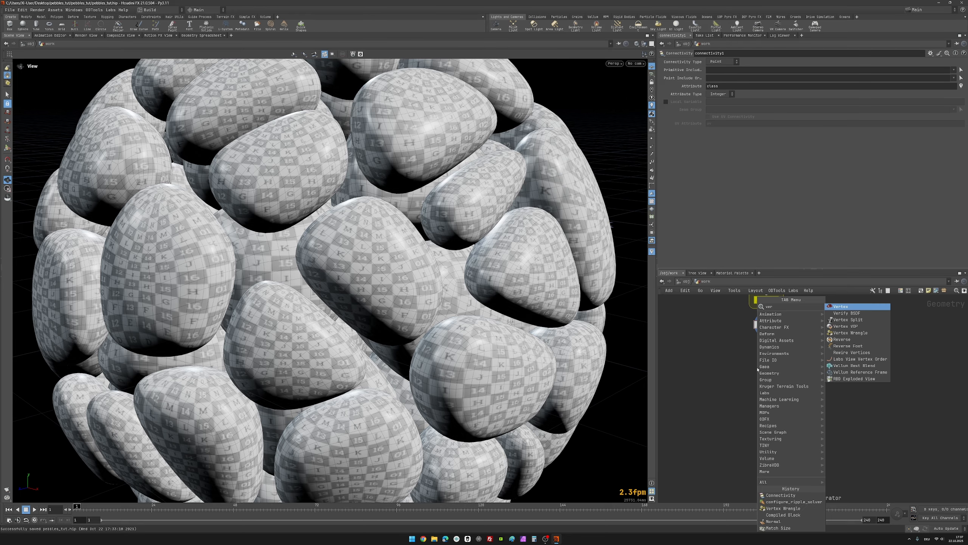
key(Down)
key(Down)
key(Down)
key(Down)
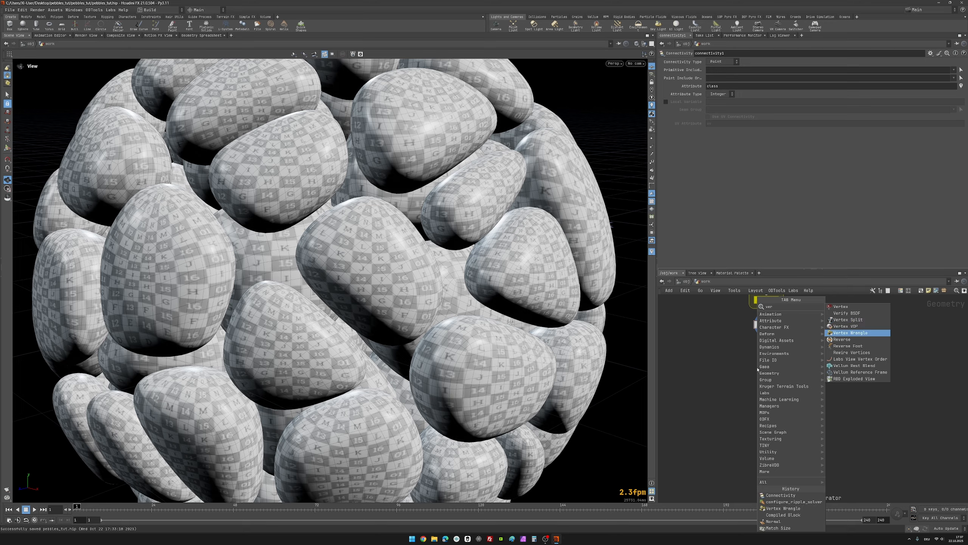
key(Return)
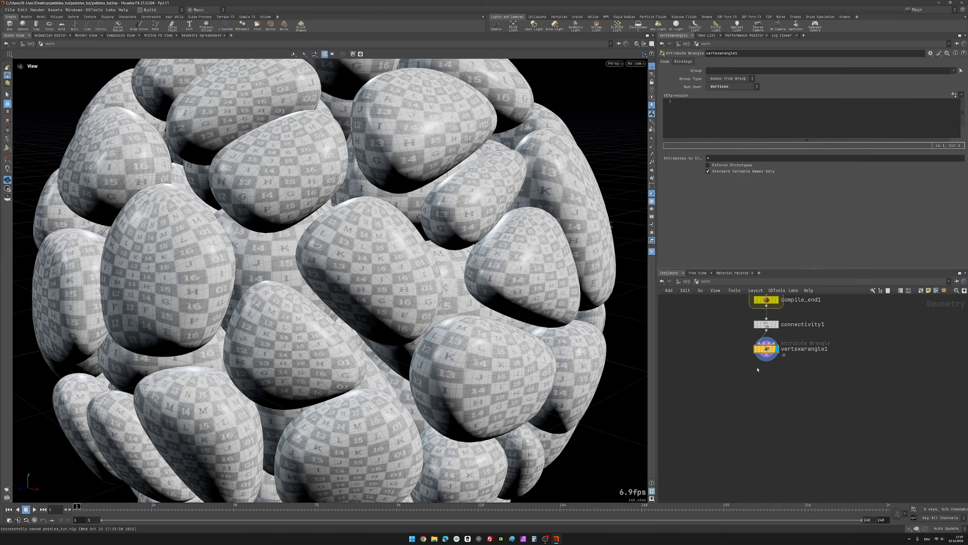
Step: Load the vertex_offset_uvs preset into vertexwrangle1 to offset the UVs randomly per class value
click(711, 116)
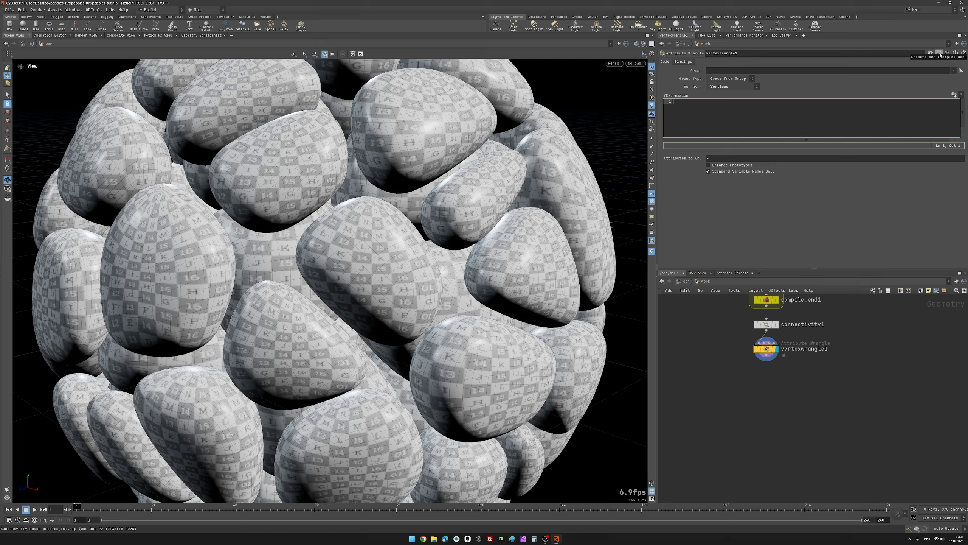
click(938, 53)
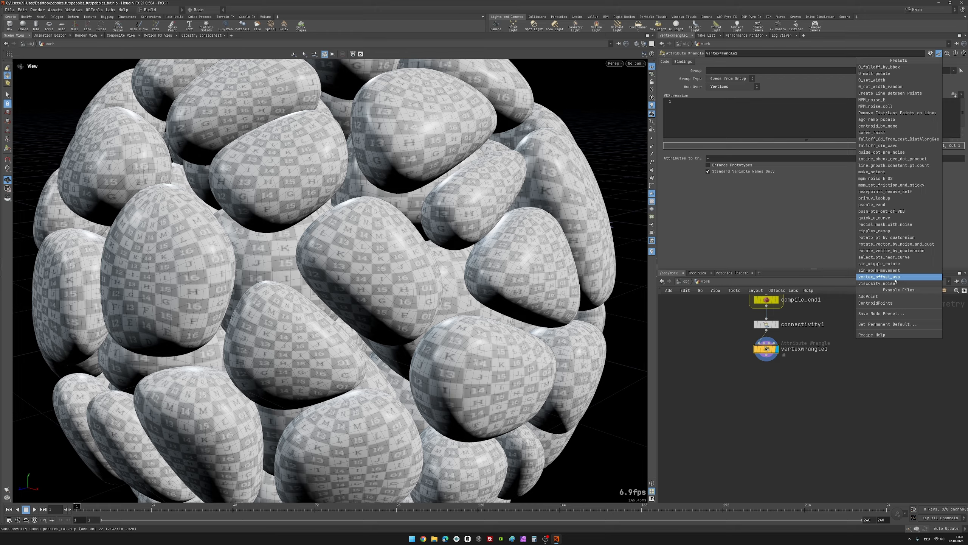
click(894, 277)
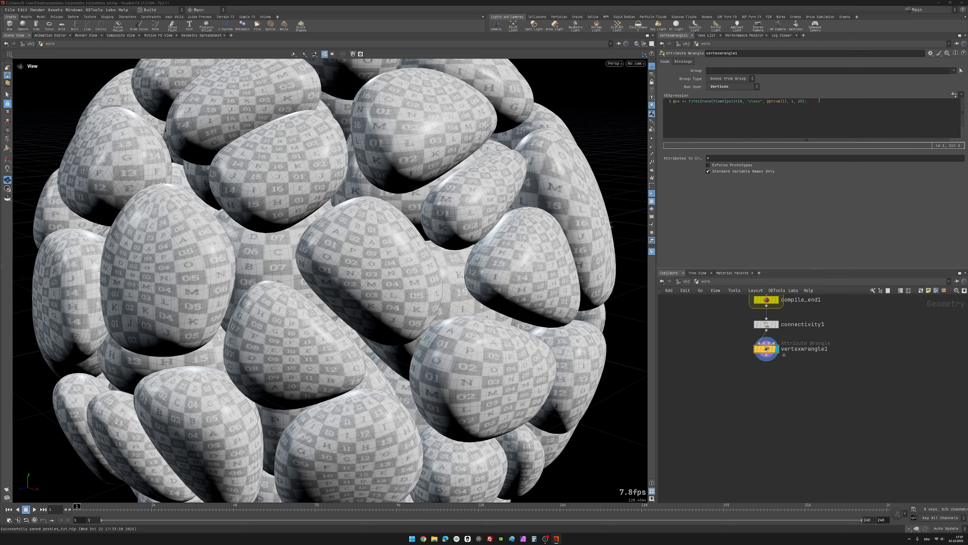
click(819, 100)
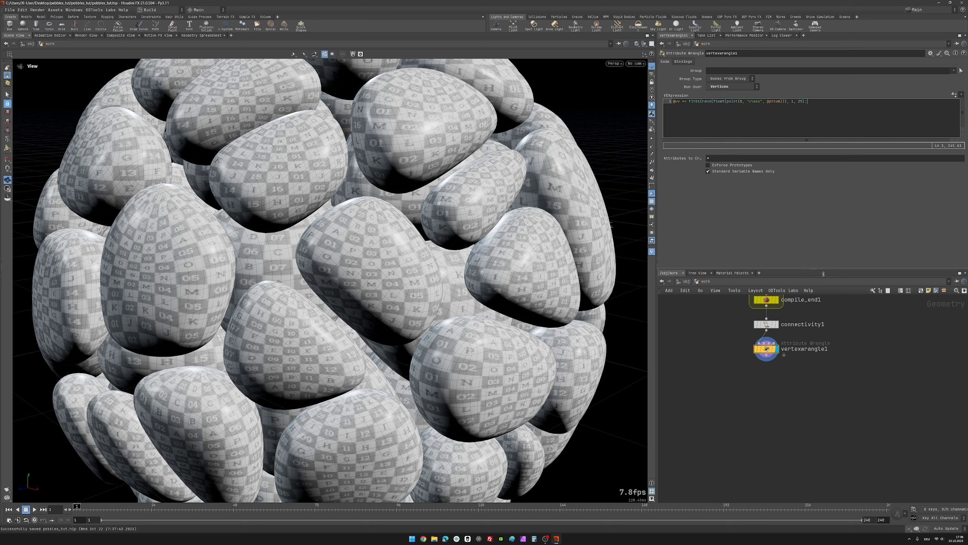
click(826, 374)
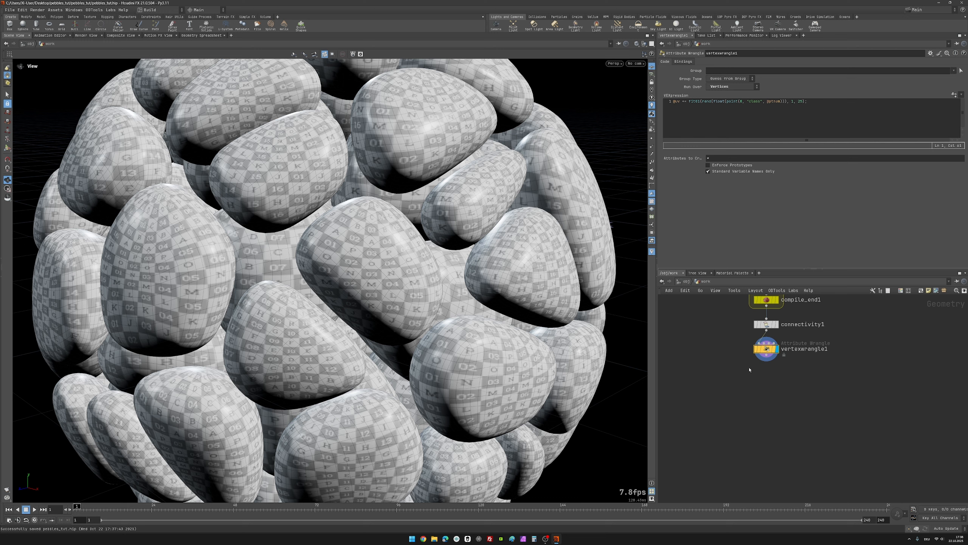
middle_drag(771, 388, 763, 387)
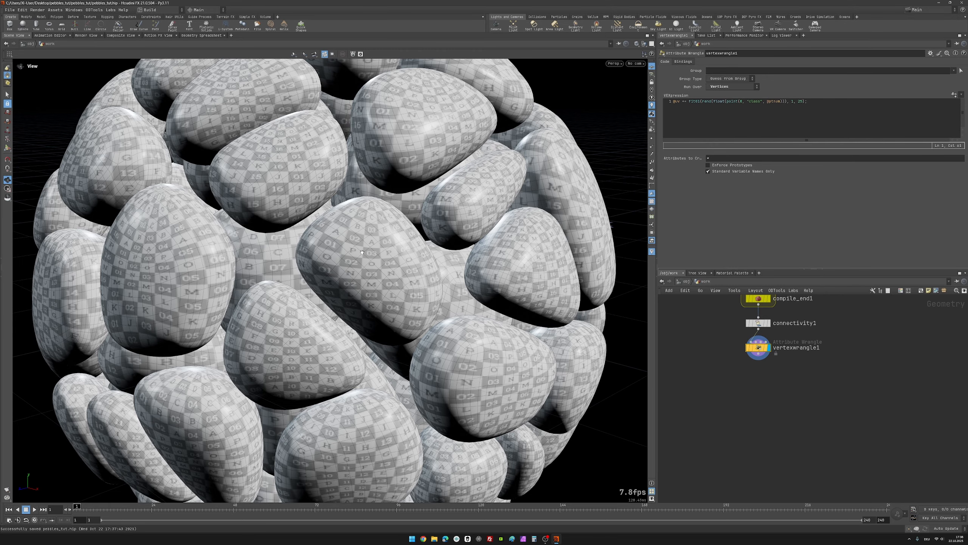
Step: Compare the pebble UVs by bypassing and re-enabling vertexwrangle1, and review the whole node network
drag(373, 275, 374, 260)
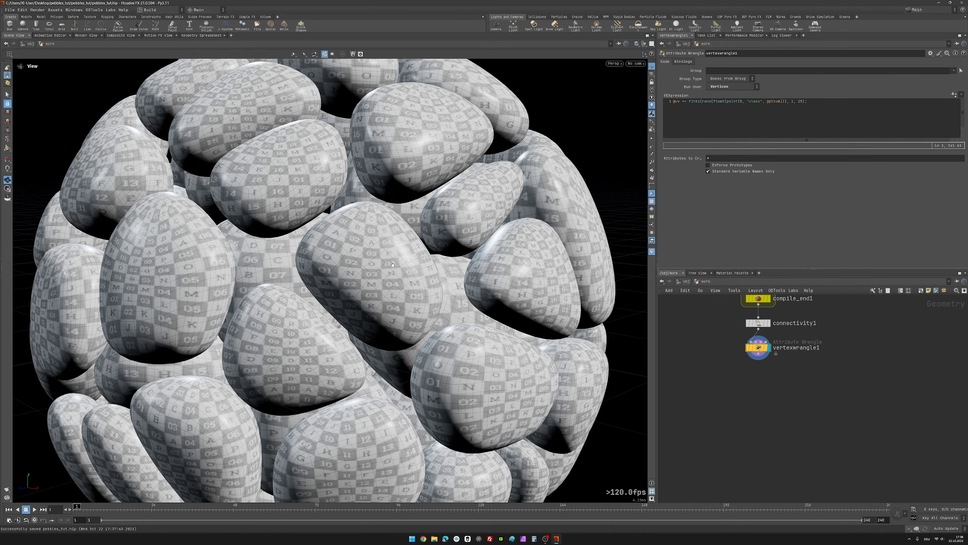
drag(381, 261, 642, 310)
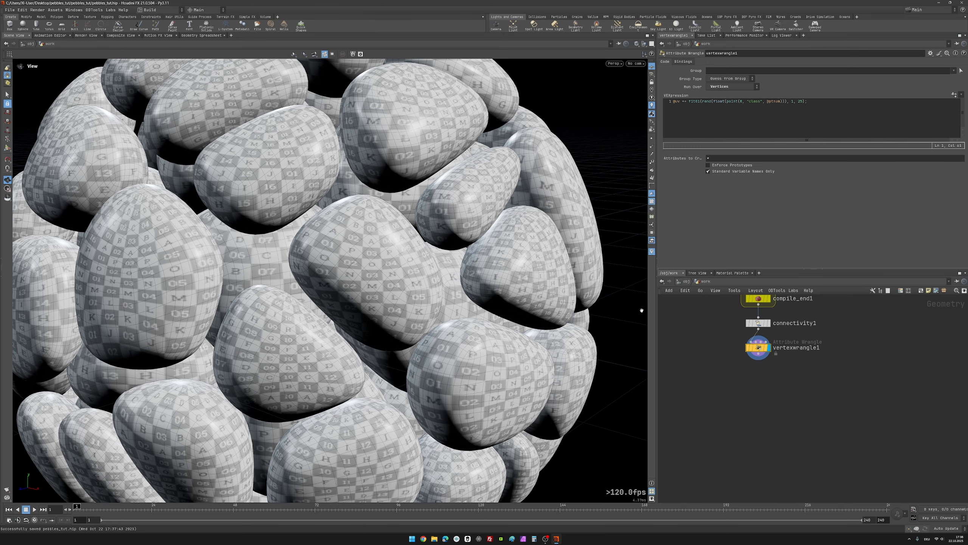
mouse_move(748, 349)
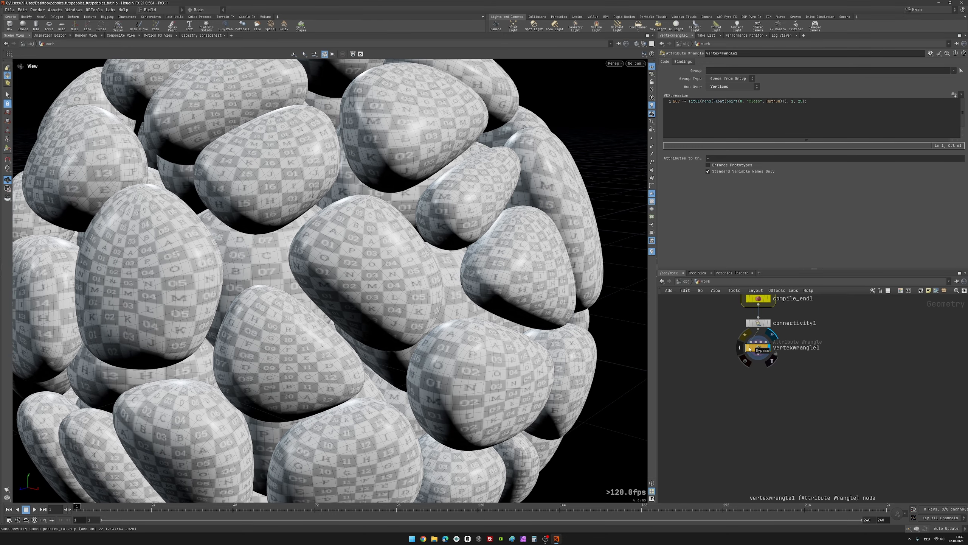
click(749, 349)
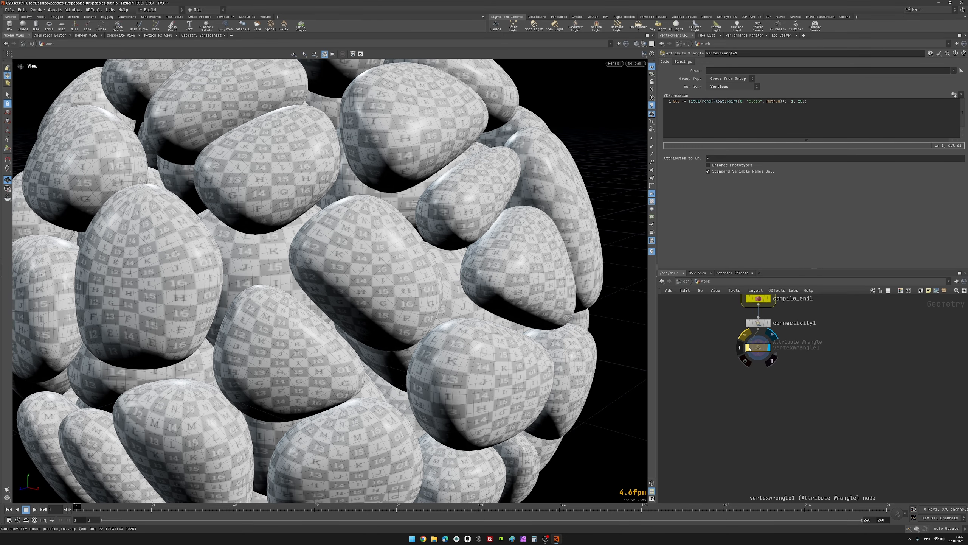
click(749, 349)
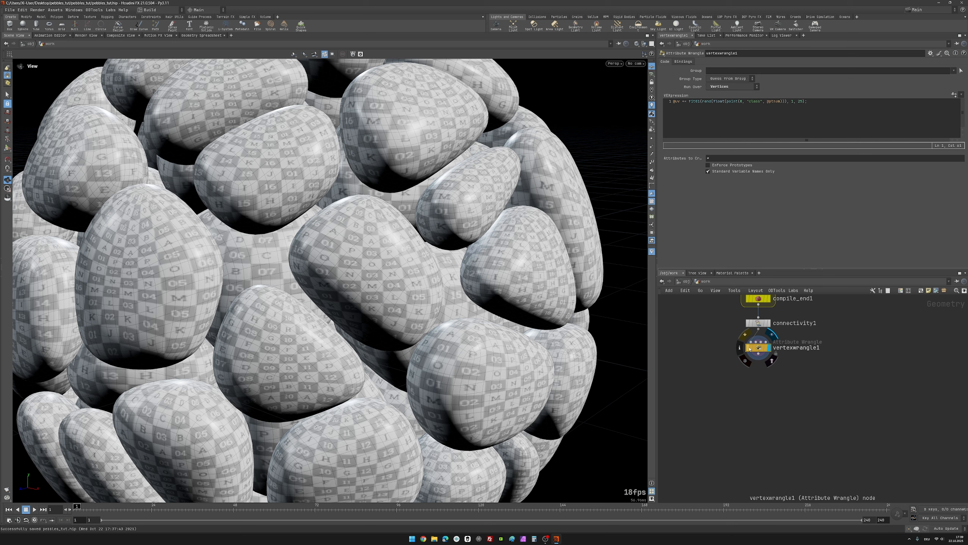
click(749, 349)
click(749, 349)
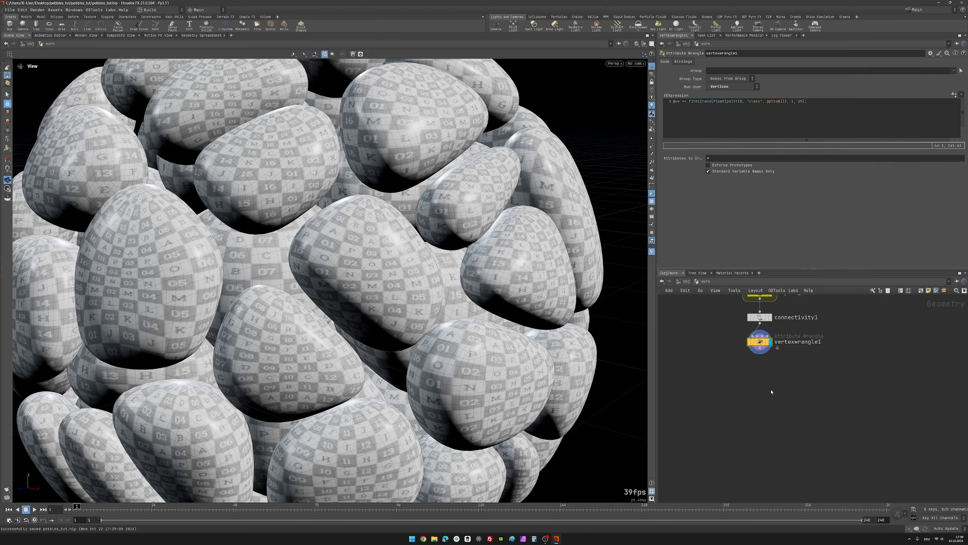
scroll(772, 392, down, 4)
scroll(765, 382, up, 4)
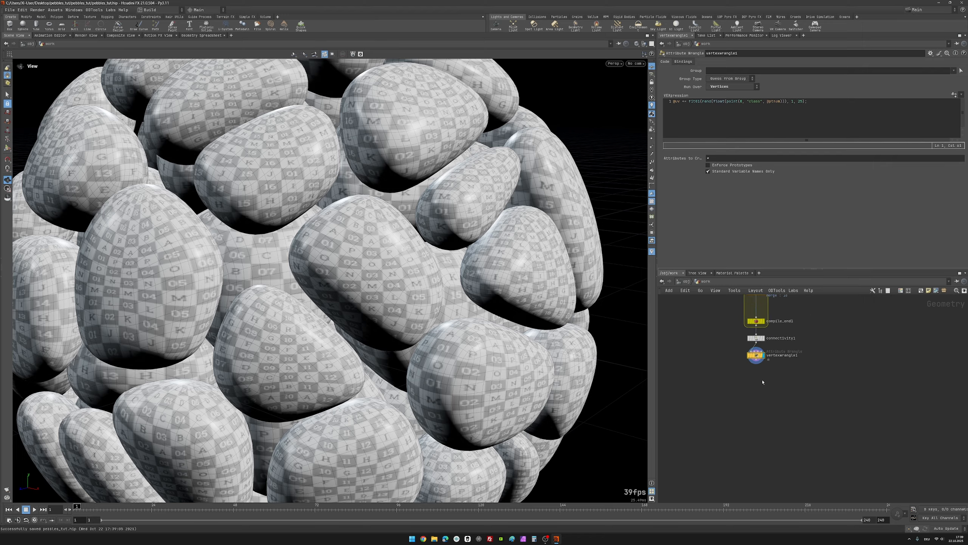
middle_drag(759, 375, 773, 360)
key(h)
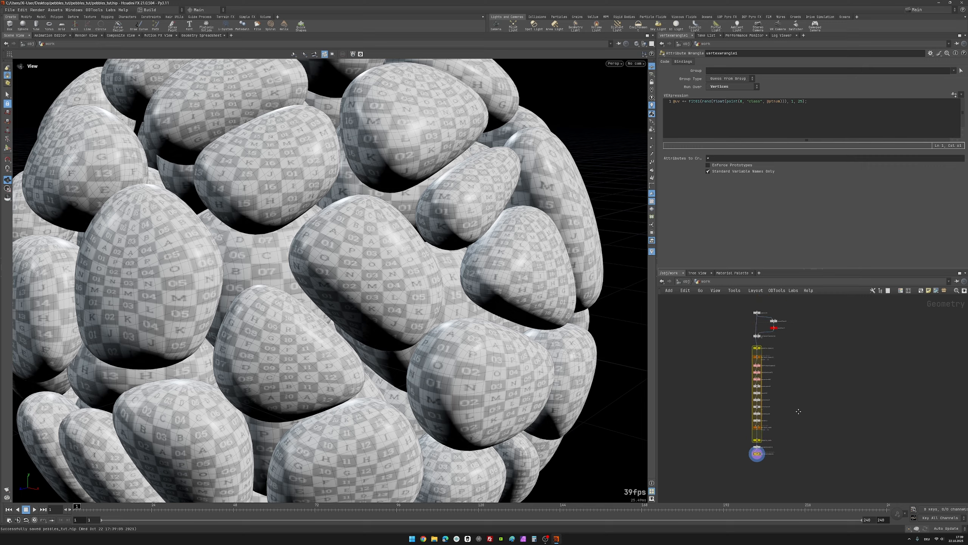
scroll(754, 477, up, 6)
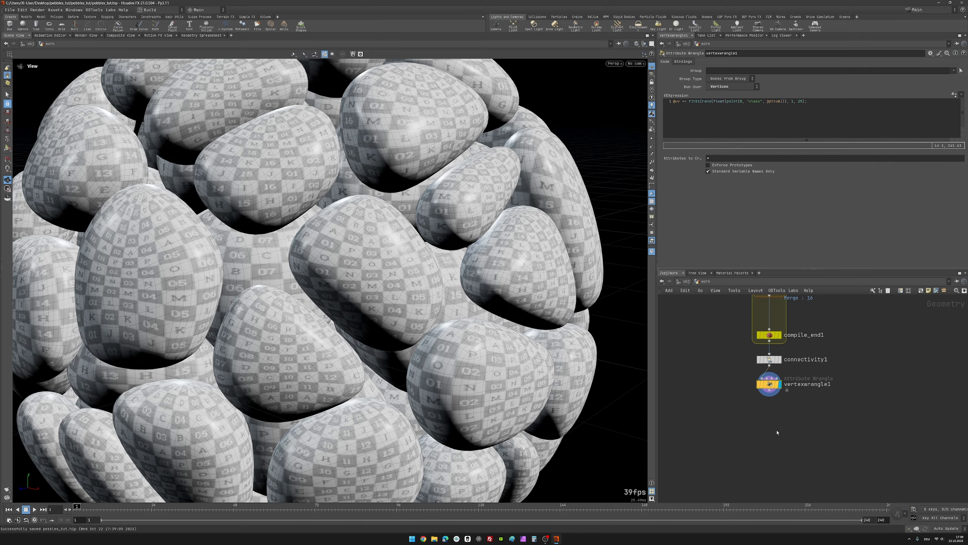
Step: Append a Null node after vertexwrangle1 and rename it OUT_pebbles
key(Tab)
text(nu)
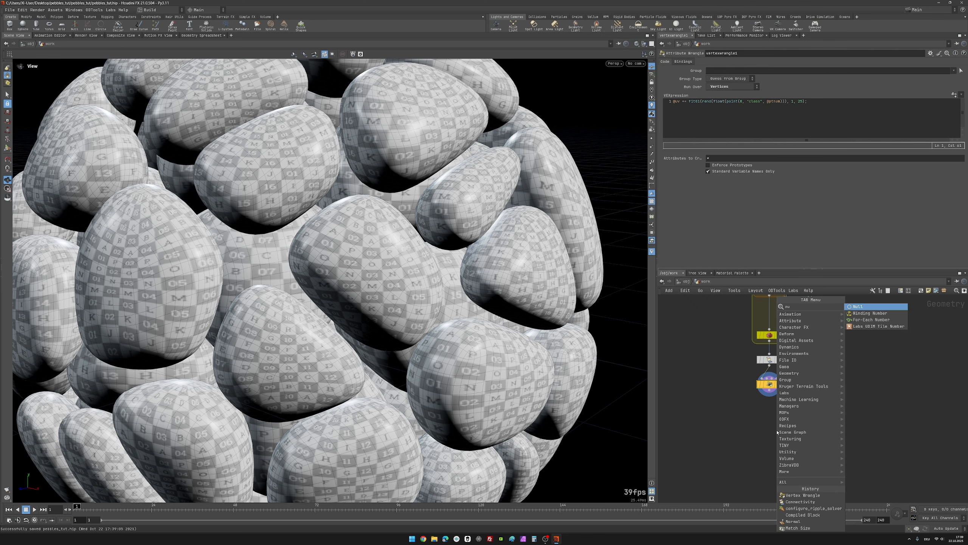
key(Return)
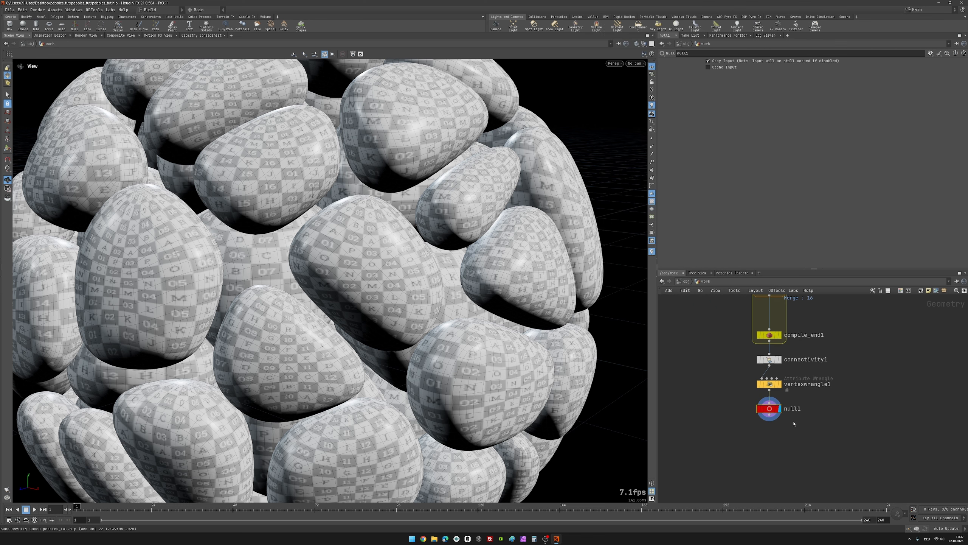
key(F2)
text(OUT_pebbel)
key(BackSpace)
key(BackSpace)
text(les)
key(Return)
Step: Frame the whole pebble sphere in the viewport and turn off the UV checker texture display
key(h)
key(h)
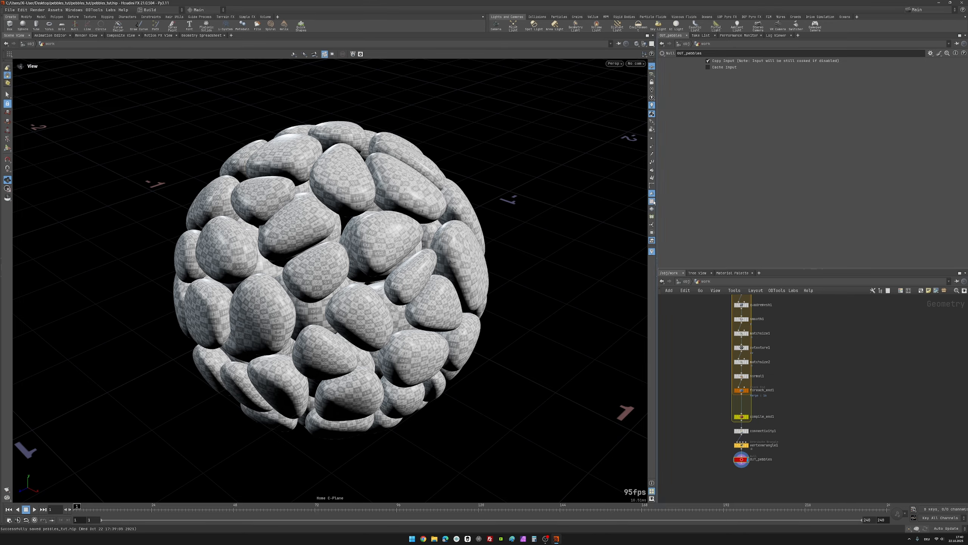
click(652, 201)
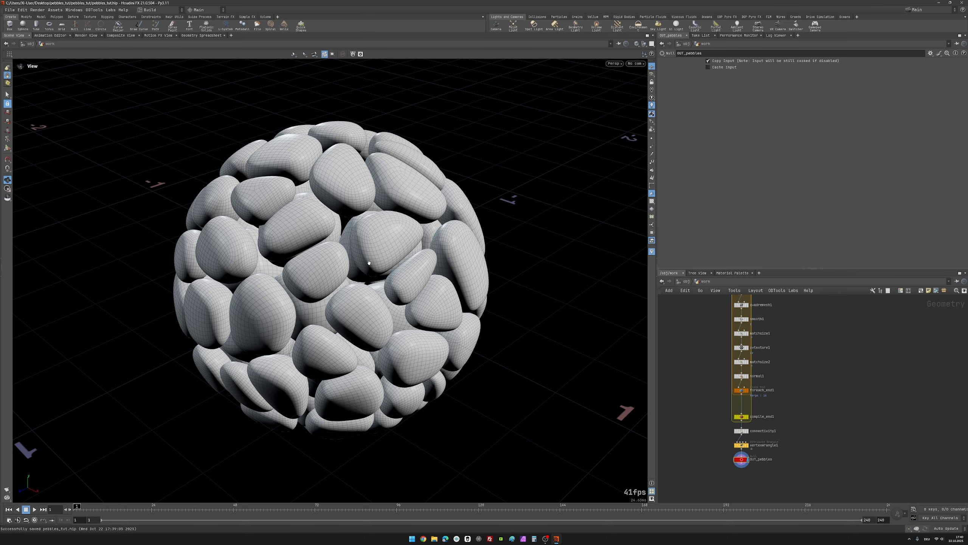
right_drag(369, 263, 207, 304)
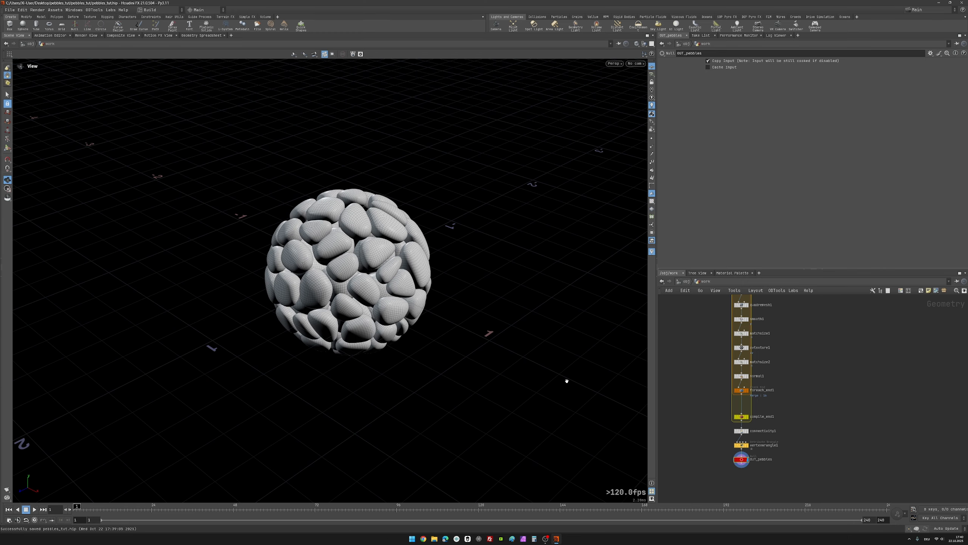
Step: Place a new Null node directly above sphere1 at the start of the network
scroll(698, 420, down, 5)
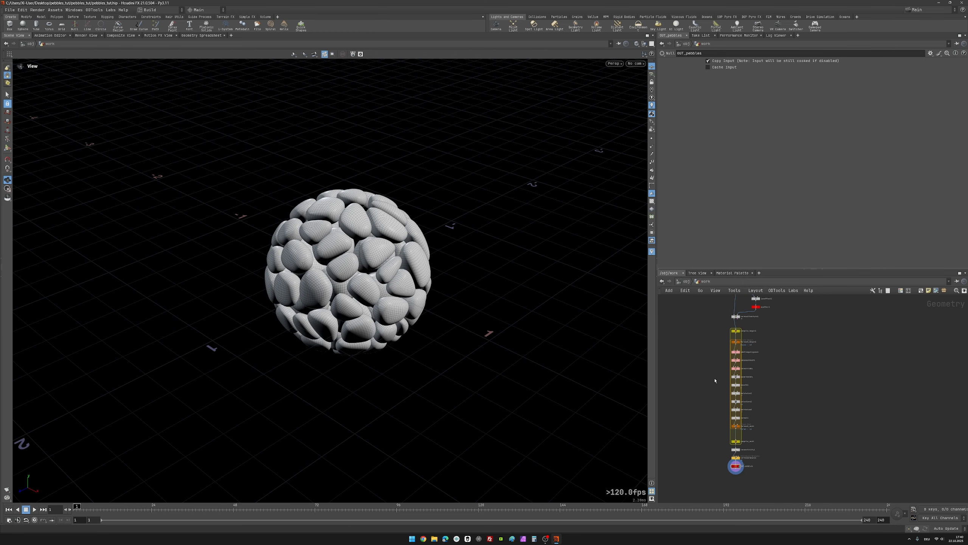
scroll(741, 306, up, 8)
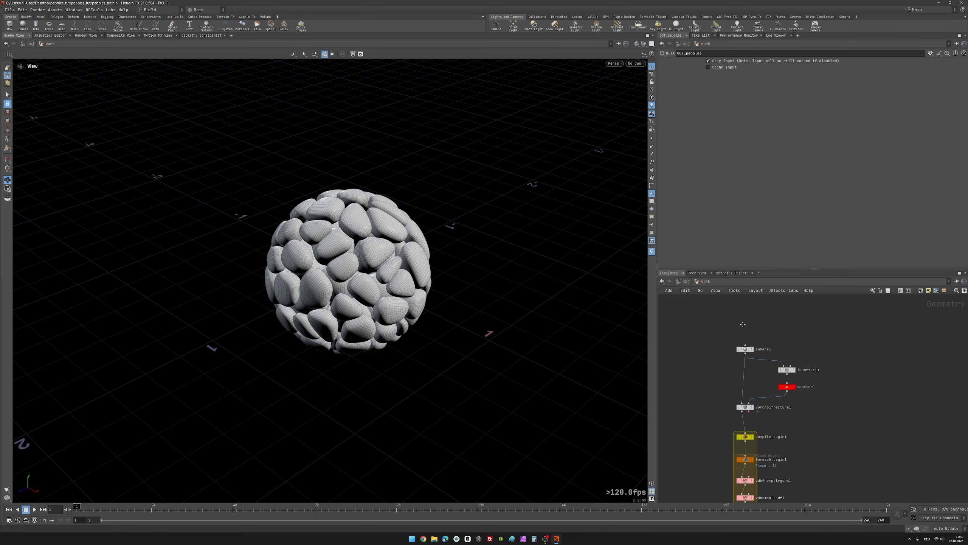
middle_drag(740, 323, 741, 320)
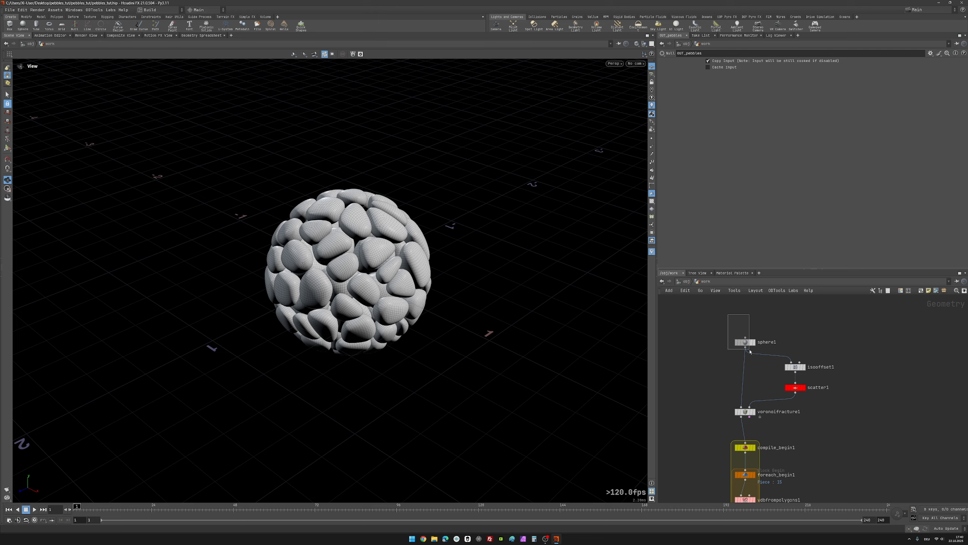
click(746, 342)
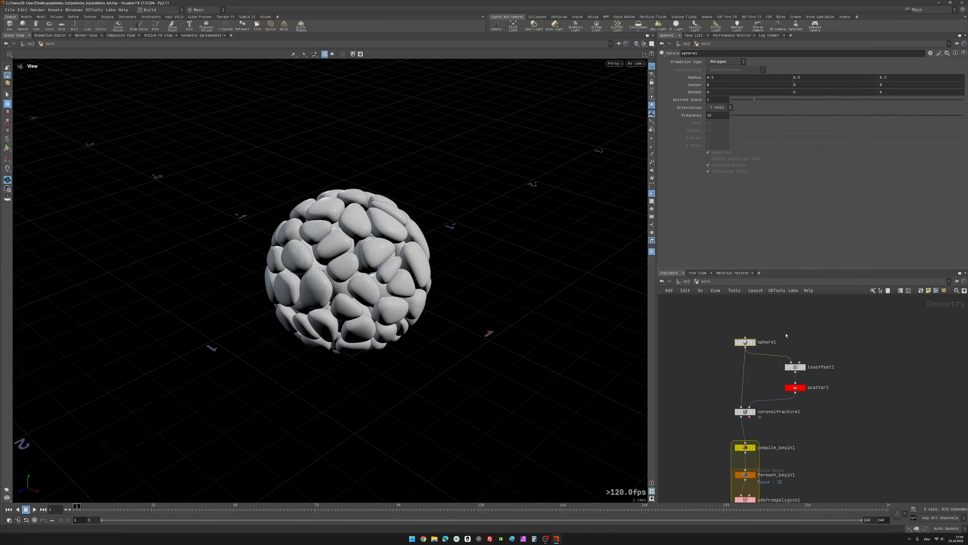
scroll(789, 351, down, 3)
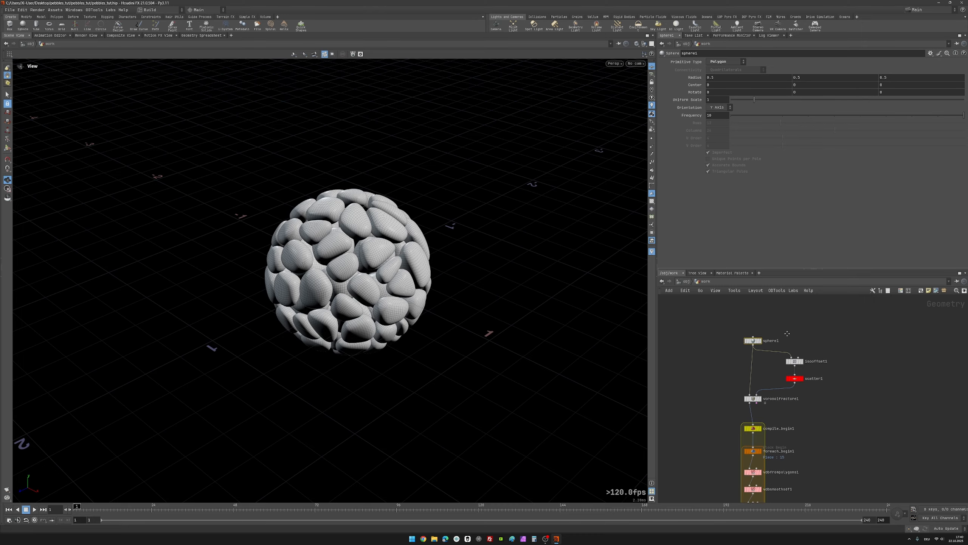
scroll(763, 346, up, 1)
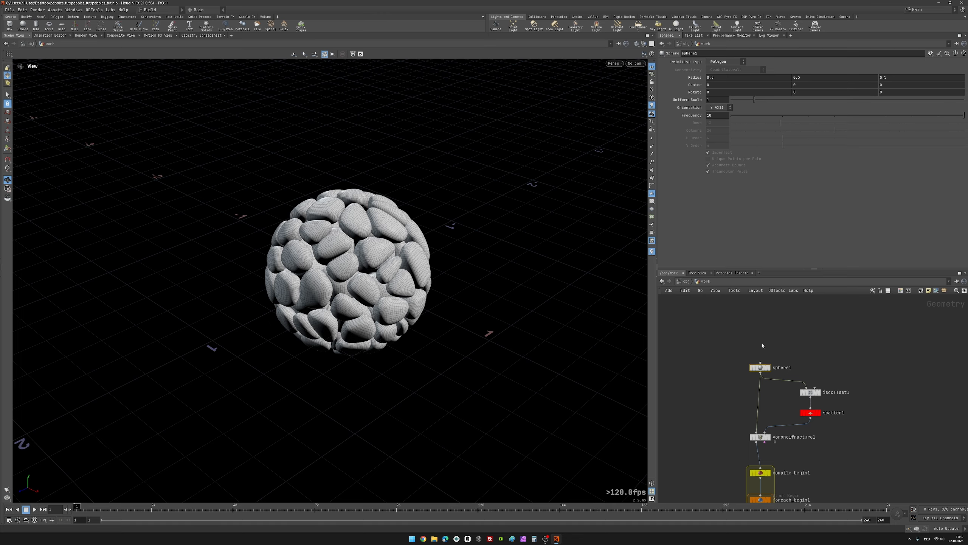
key(Tab)
text(n)
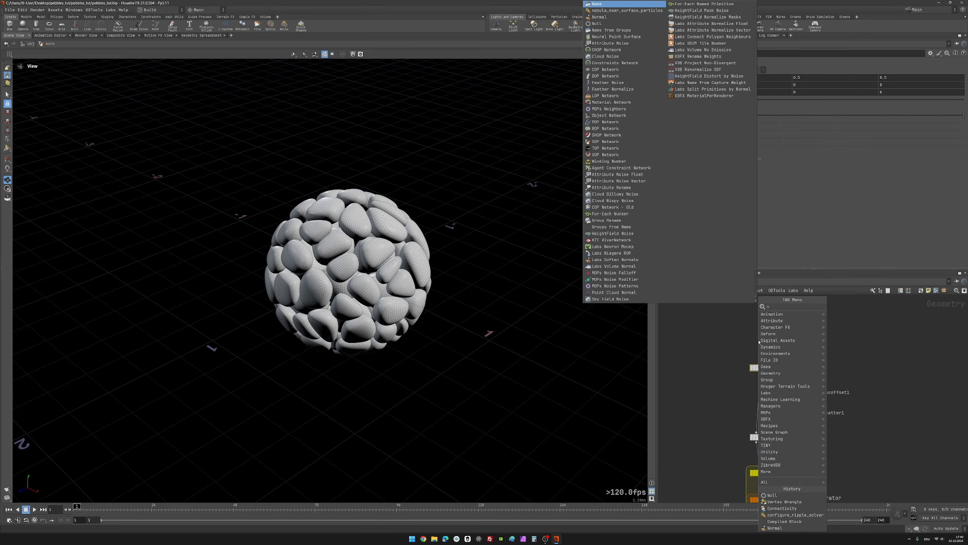
text(u)
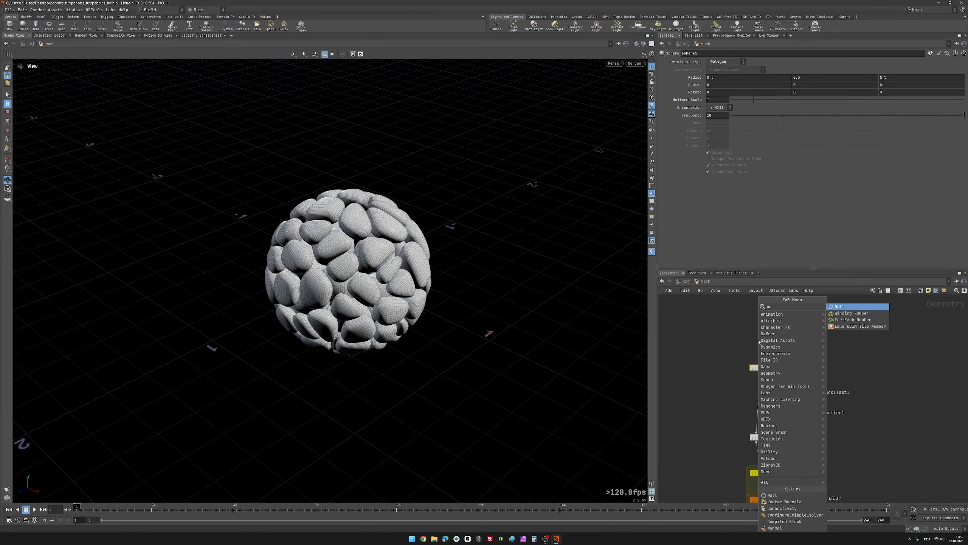
key(Return)
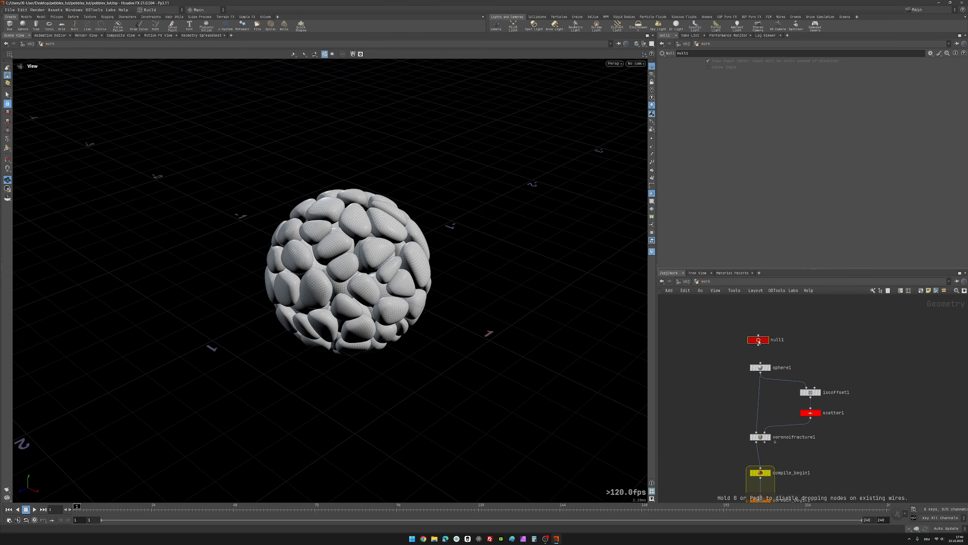
click(761, 348)
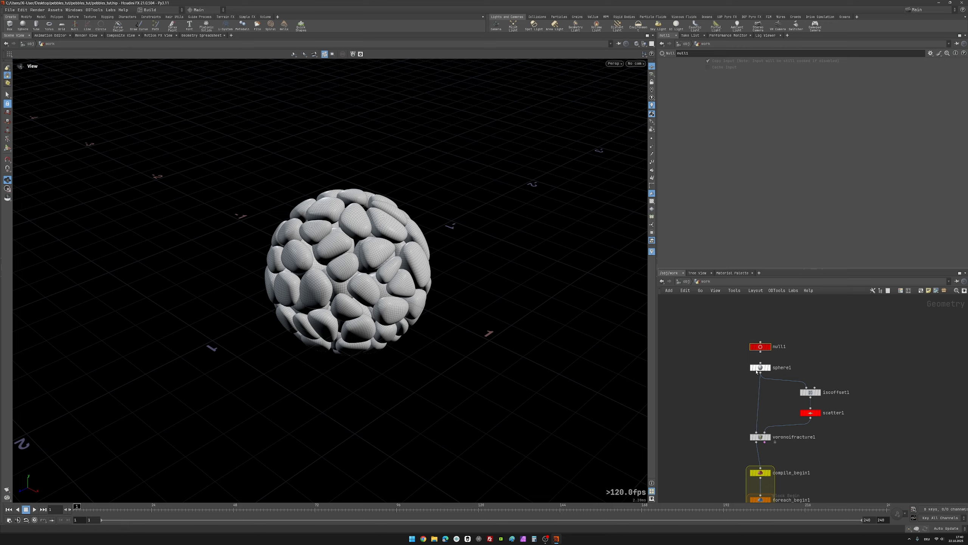
Step: Wire null1 into sphere1, then pull sphere1 out of the chain so null1 feeds isooffset1 and voronoifracture1
mouse_move(759, 368)
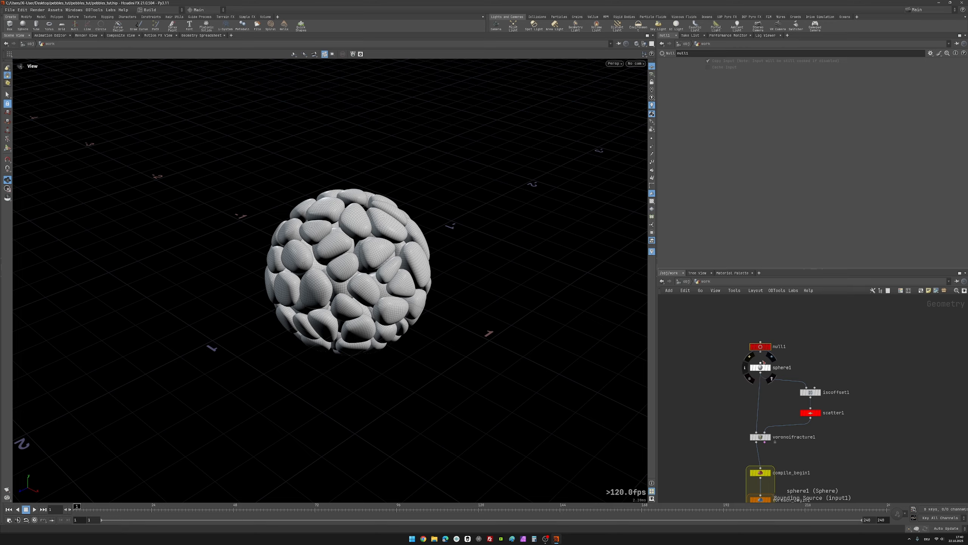
click(761, 363)
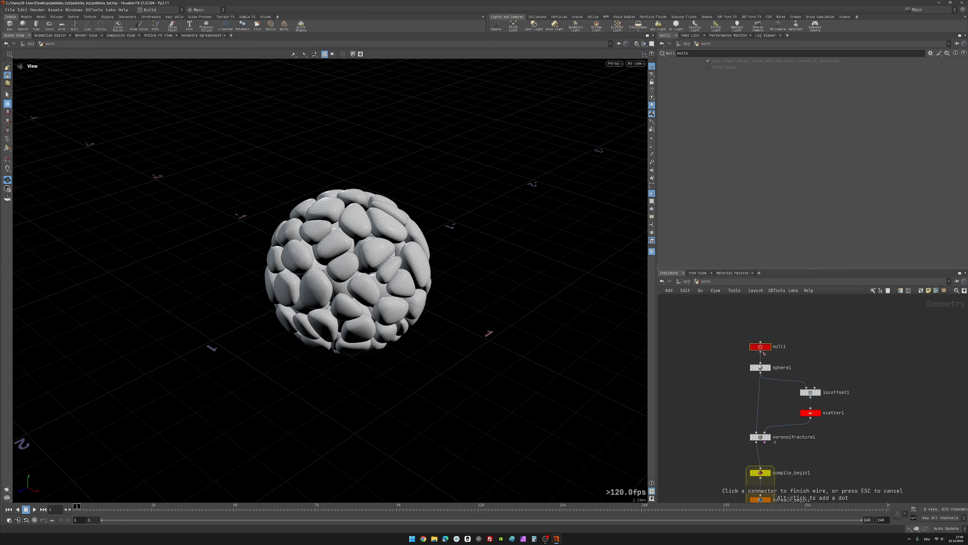
click(763, 353)
mouse_move(761, 368)
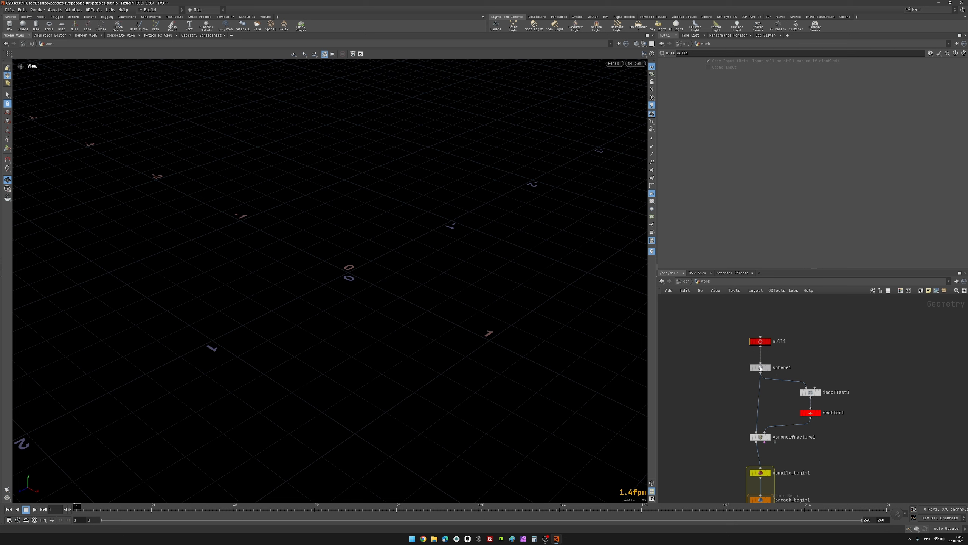
drag(761, 368, 871, 349)
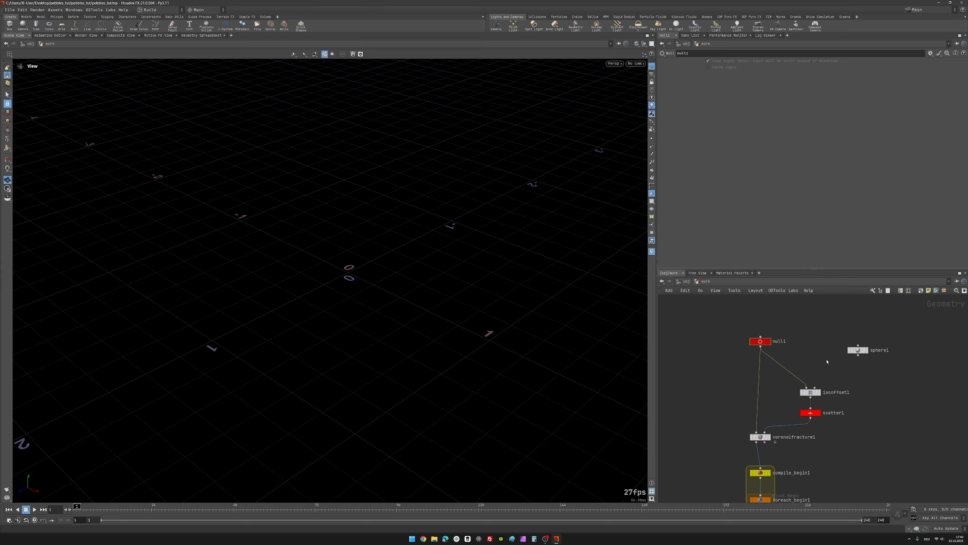
Step: Set the display flag on null1 and rename the node IN_GEO
mouse_move(772, 345)
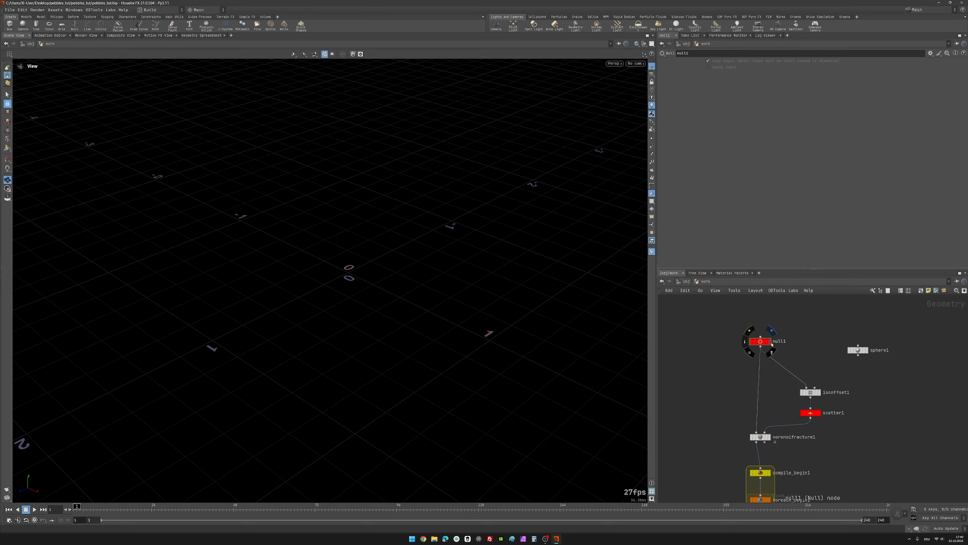
click(771, 344)
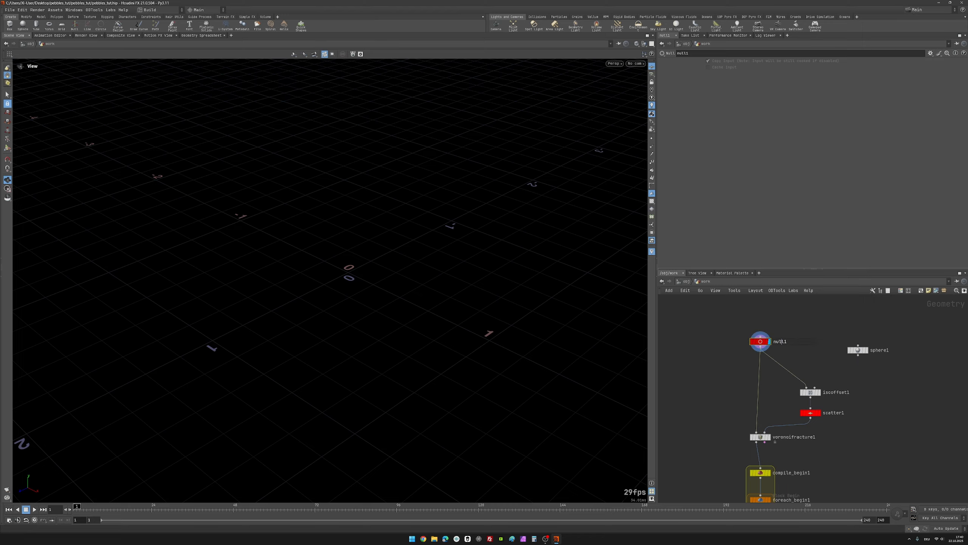
double_click(780, 342)
text(IN_GEO)
key(Return)
Step: Move sphere1 above IN_GEO and connect its output to the input of IN_GEO
middle_drag(791, 321, 810, 366)
drag(877, 397, 734, 347)
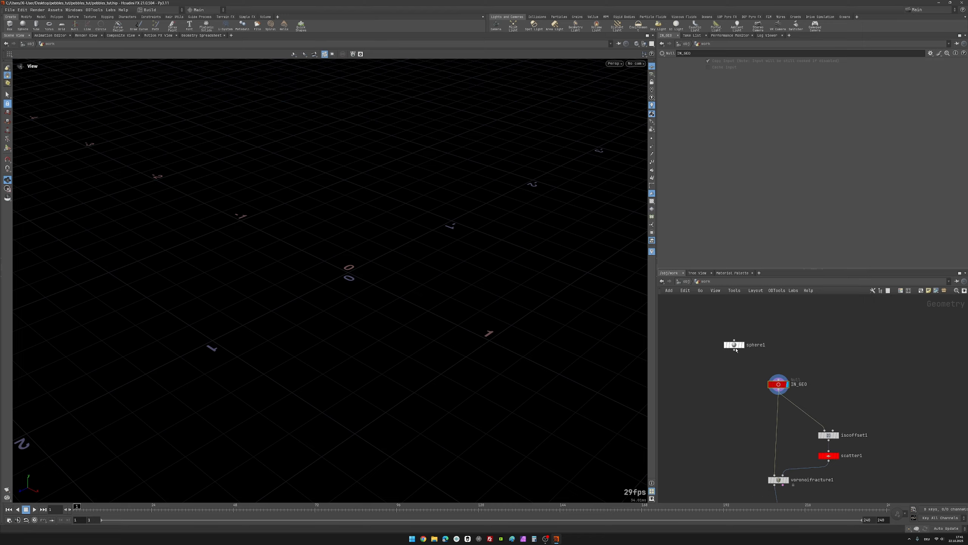
scroll(775, 371, up, 2)
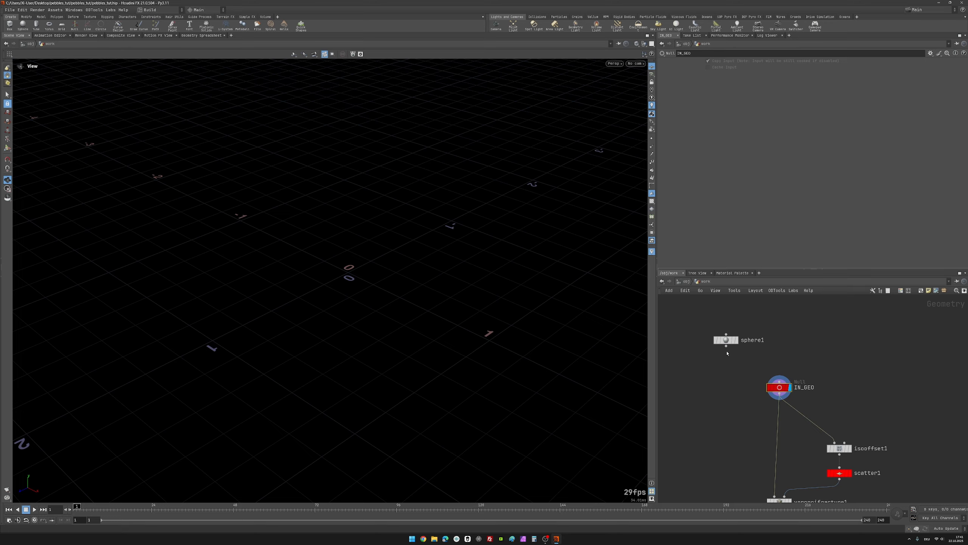
drag(726, 348, 774, 375)
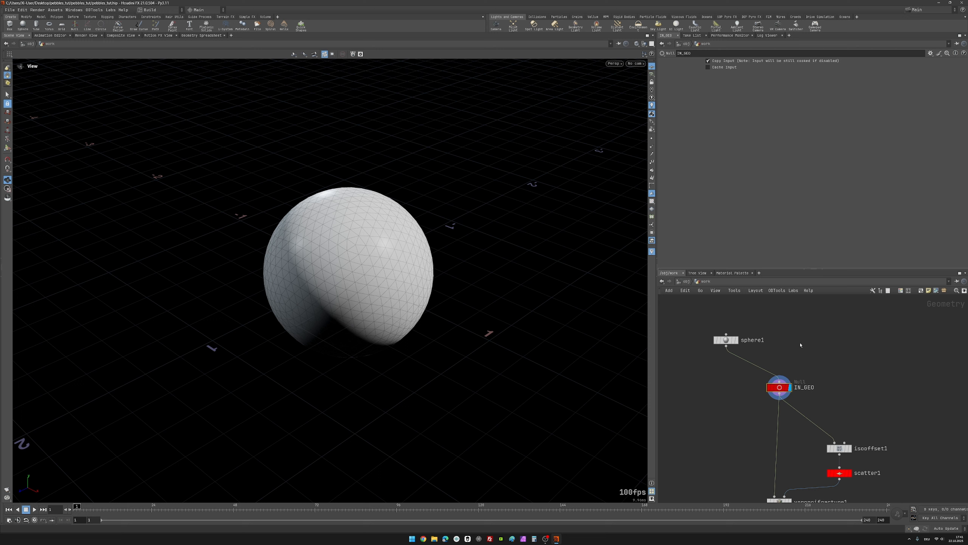
Step: Add a Test Geometry: Rubber Toy node beside sphere1 and display it in the viewport
scroll(801, 345, down, 2)
middle_drag(800, 344, 781, 358)
scroll(791, 345, up, 1)
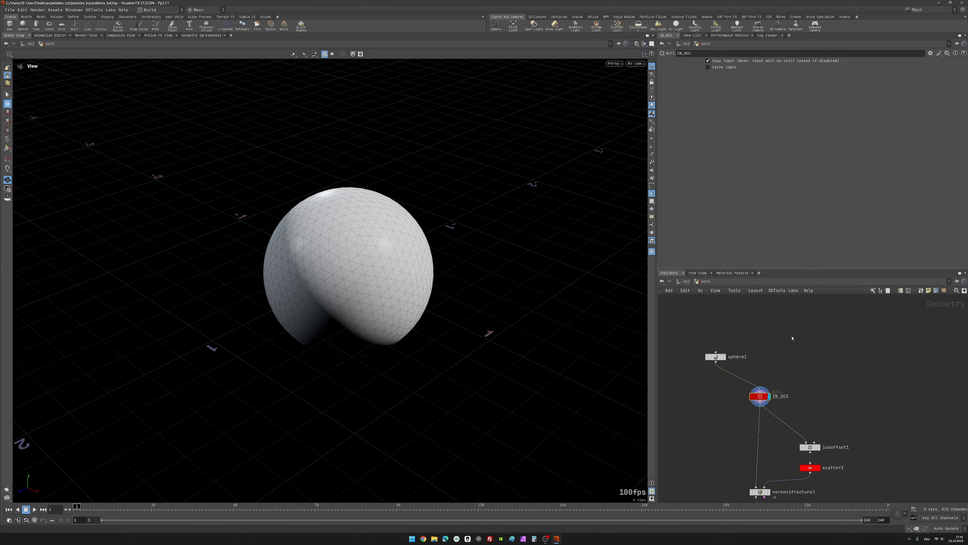
key(Tab)
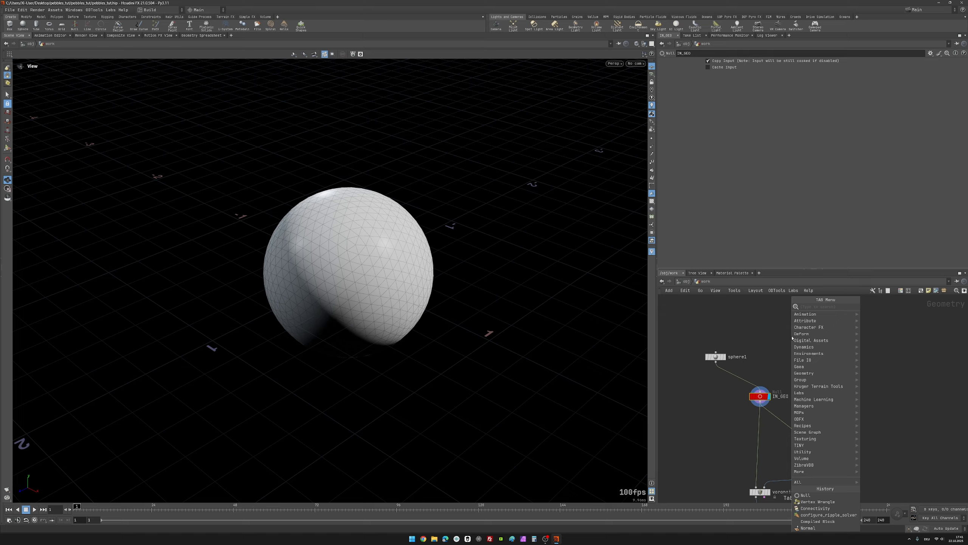
text(r)
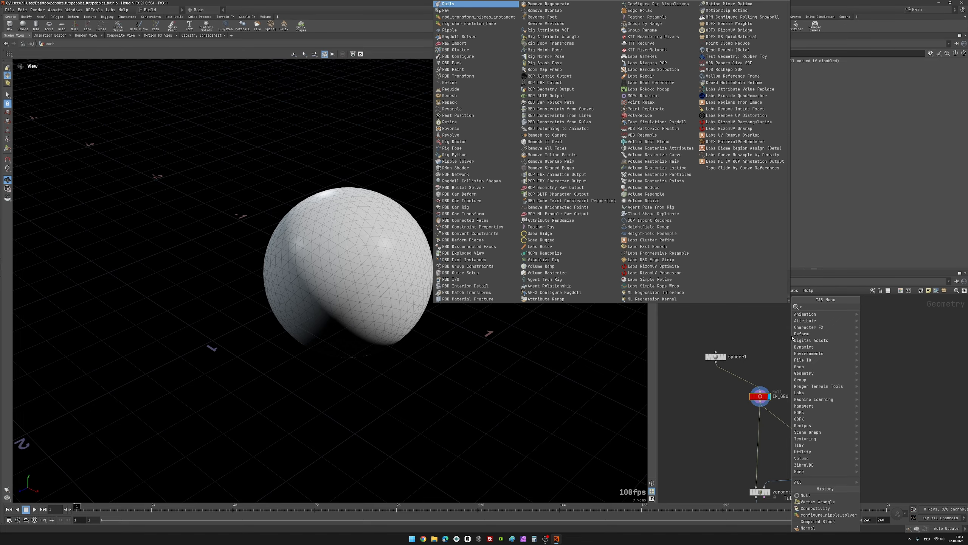
text(ub)
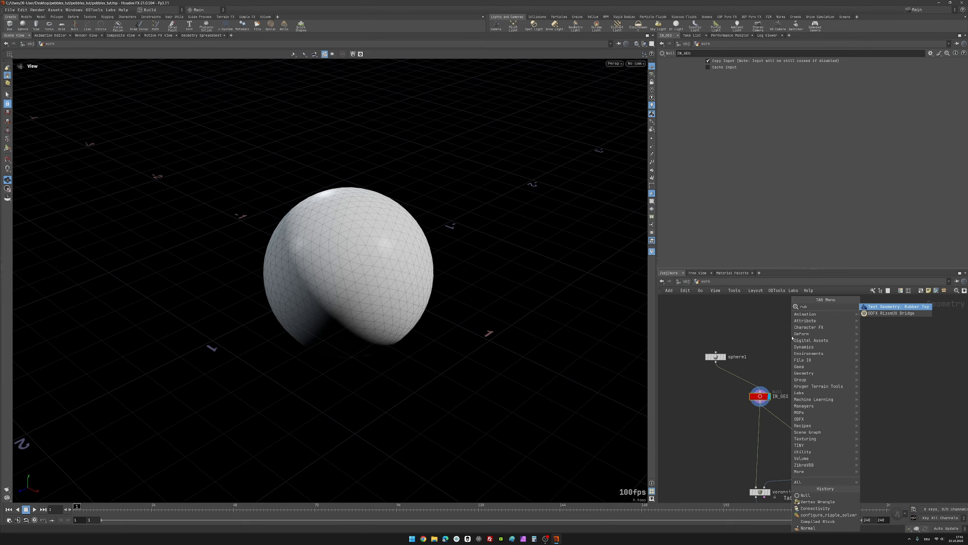
key(Return)
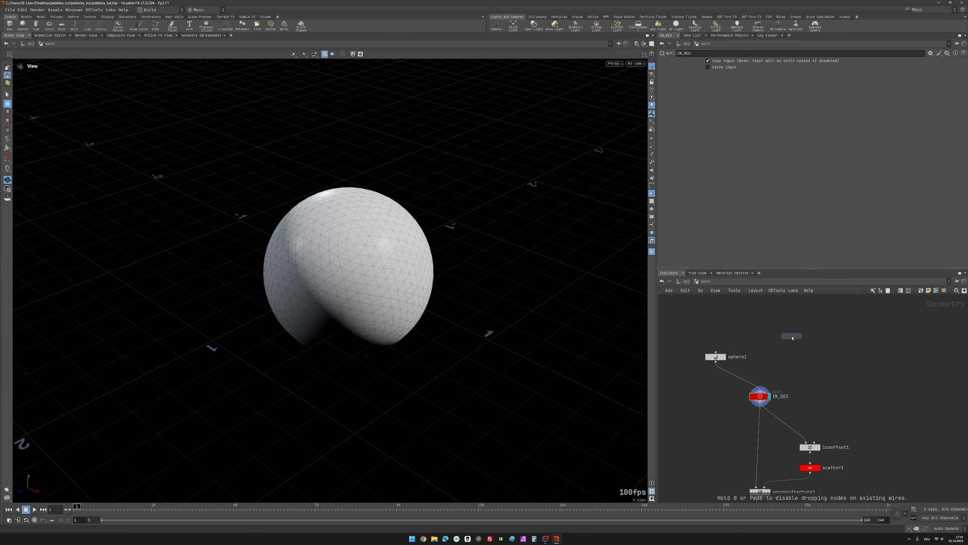
click(792, 337)
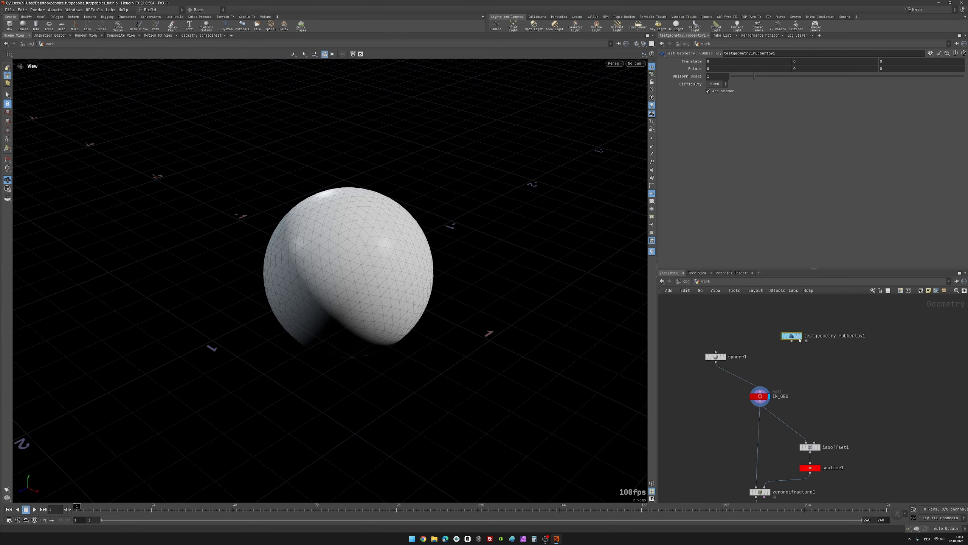
click(802, 337)
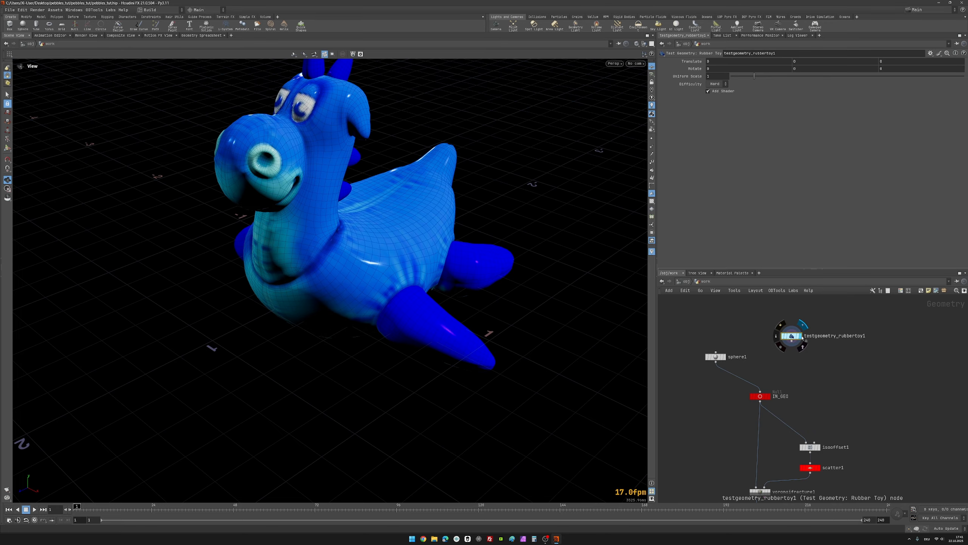
Step: Connect testgeometry_rubbertoy1 to IN_GEO in place of sphere1 and set the display flag on IN_GEO
scroll(298, 253, down, 3)
middle_drag(298, 253, 245, 290)
scroll(802, 374, up, 2)
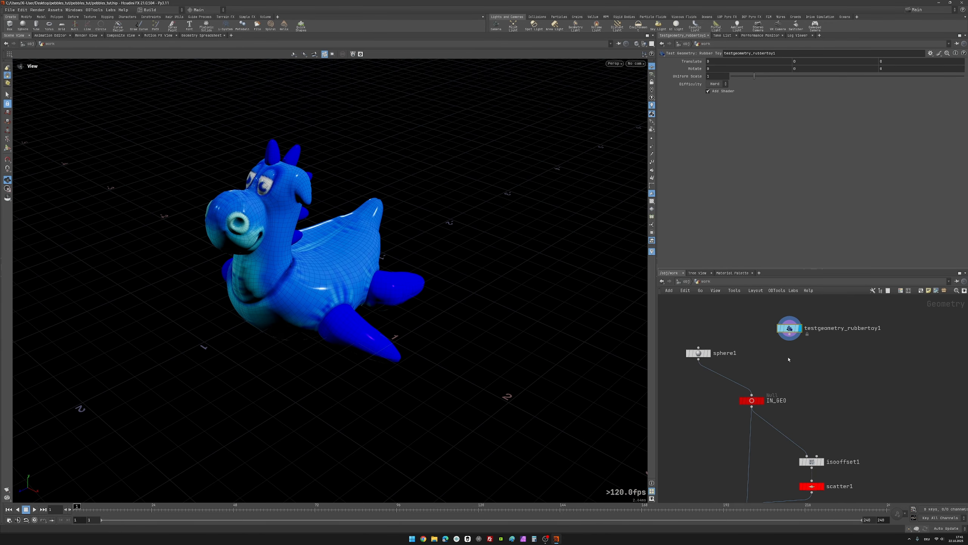
click(790, 335)
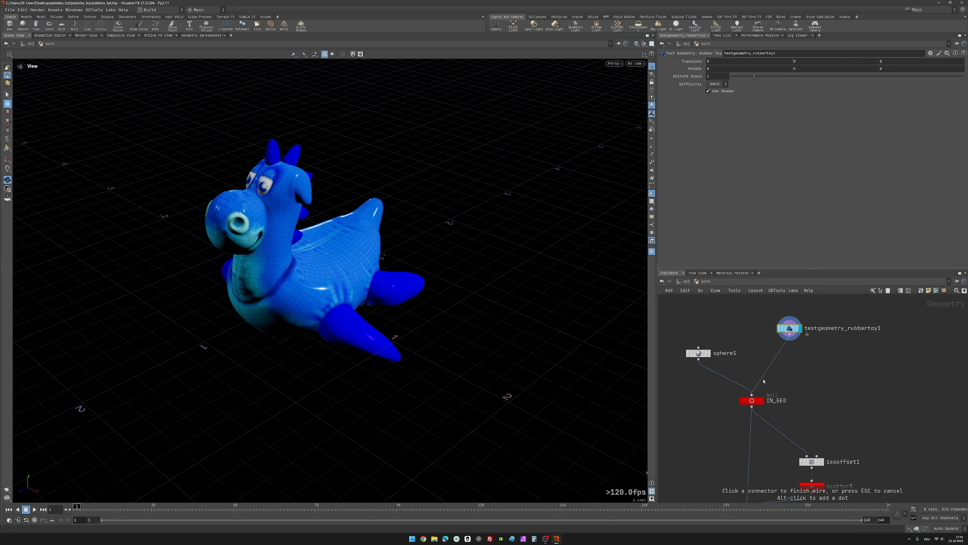
click(752, 399)
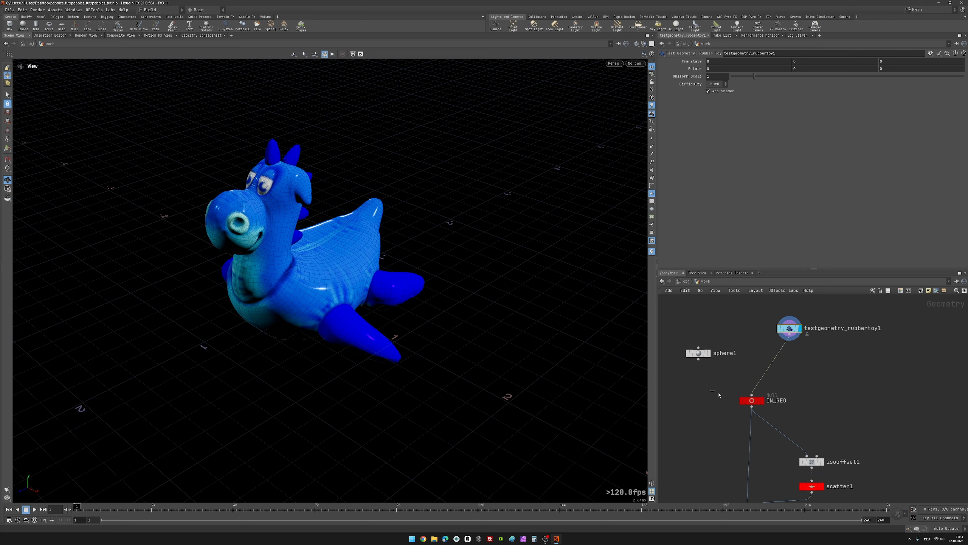
click(760, 400)
scroll(831, 404, down, 6)
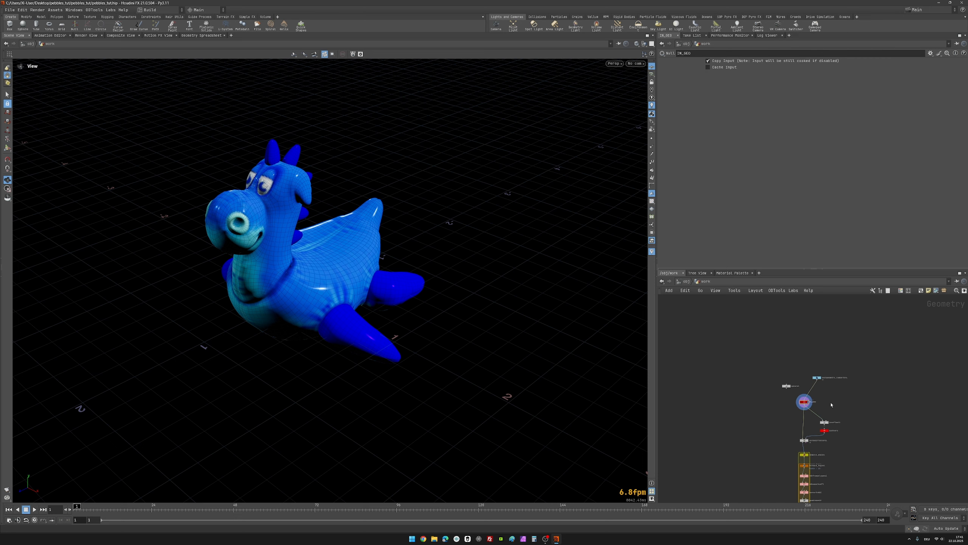
Step: Set the display flag on OUT_pebbles and inspect the pebbles generated from the rubber toy
scroll(320, 273, down, 2)
mouse_move(320, 273)
mouse_down()
mouse_move(309, 243)
mouse_move(314, 259)
mouse_up()
scroll(329, 263, down, 3)
scroll(336, 258, up, 4)
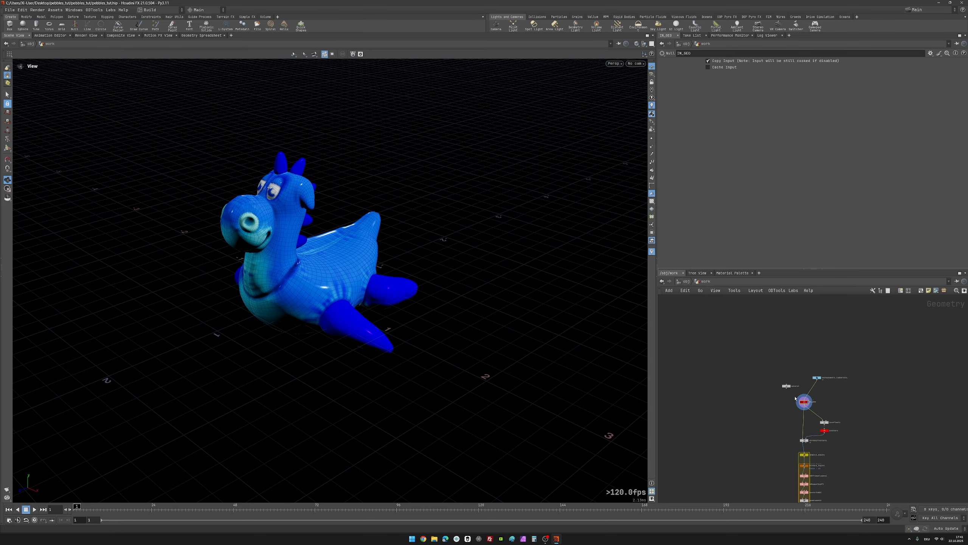
scroll(780, 406, down, 3)
scroll(770, 445, up, 8)
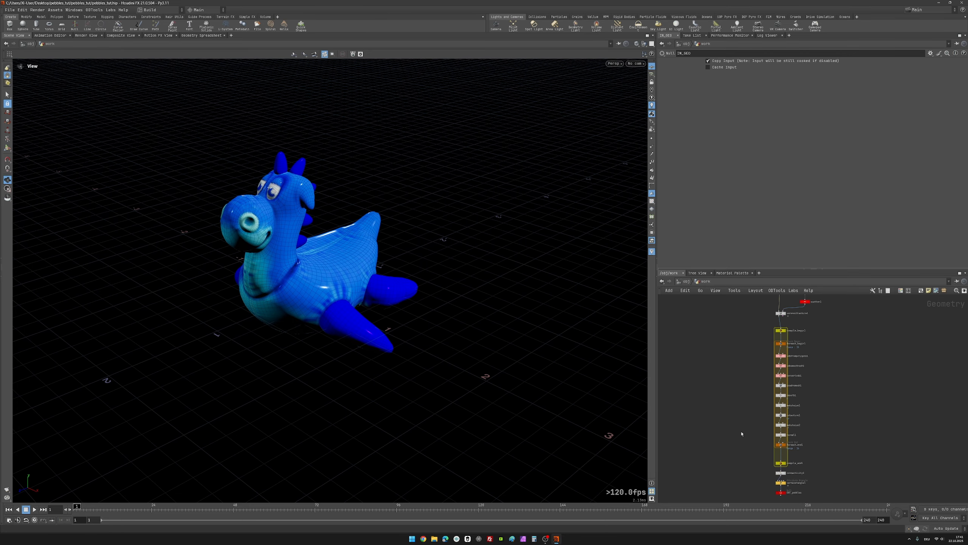
drag(758, 399, 837, 423)
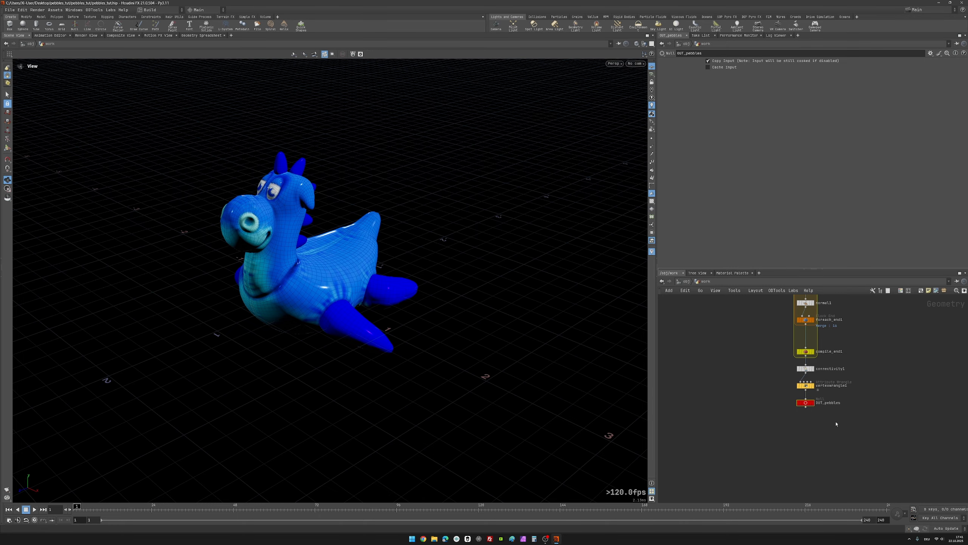
scroll(836, 423, up, 1)
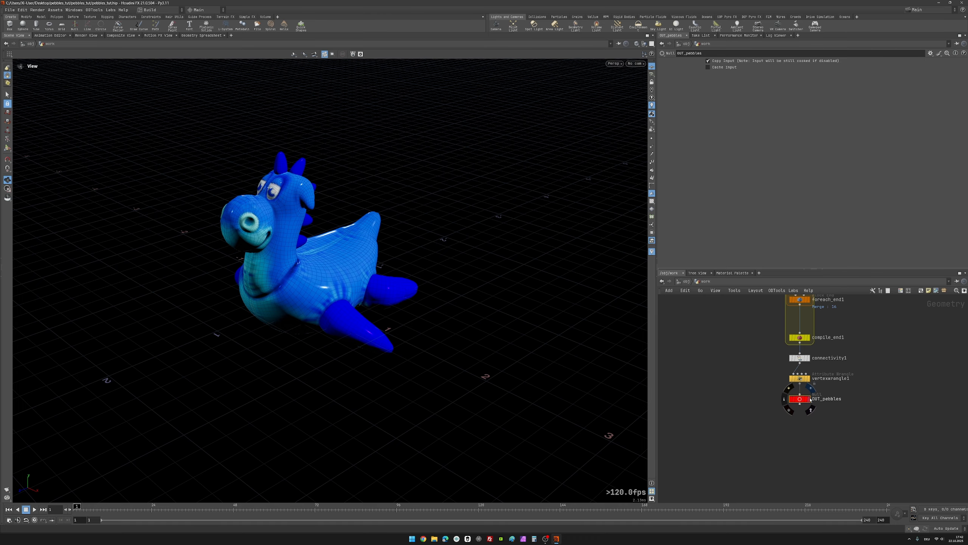
click(811, 399)
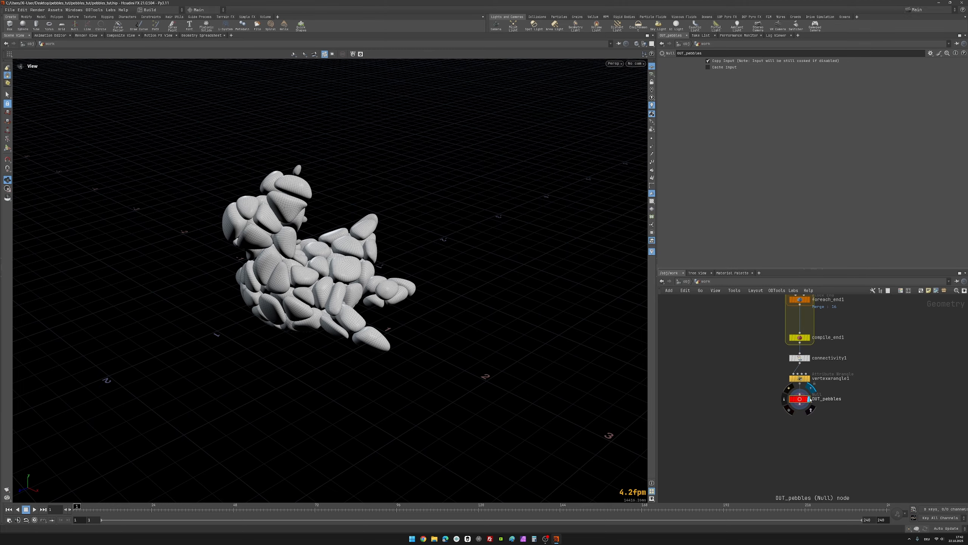
drag(250, 286, 386, 346)
drag(277, 242, 298, 266)
Step: Connect sphere1 to the input of IN_GEO in place of testgeometry_rubbertoy1
scroll(713, 410, down, 4)
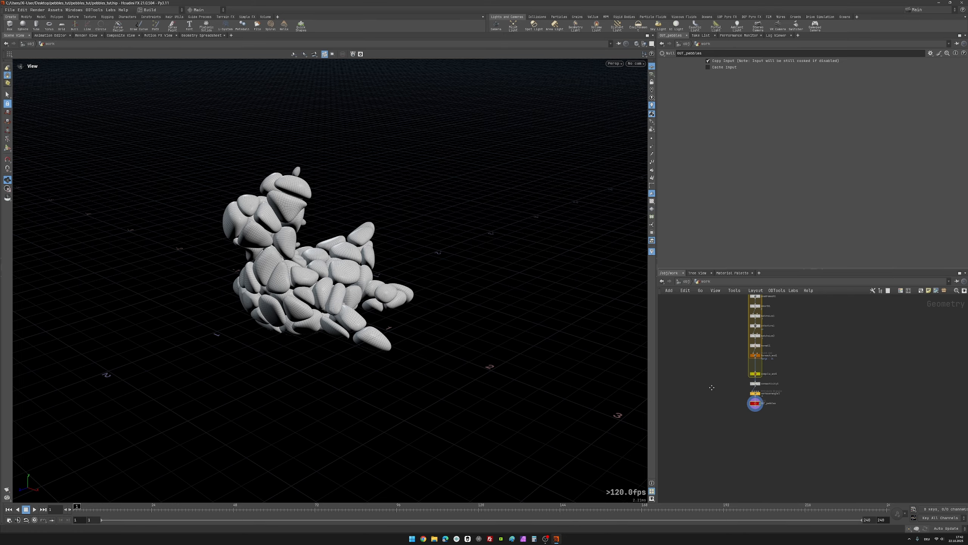
middle_drag(708, 305, 725, 428)
scroll(744, 339, up, 2)
middle_drag(744, 349, 723, 436)
scroll(725, 431, down, 1)
scroll(729, 371, up, 2)
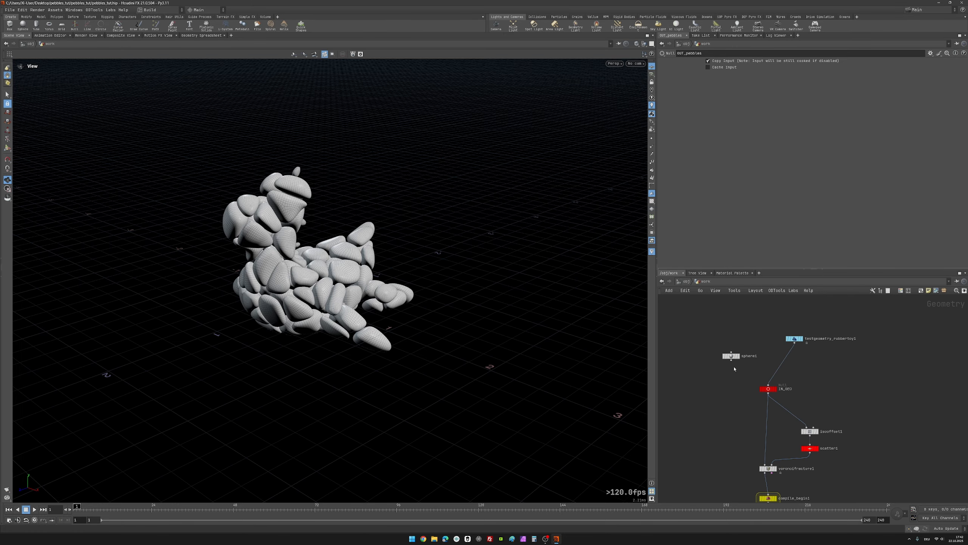
click(732, 359)
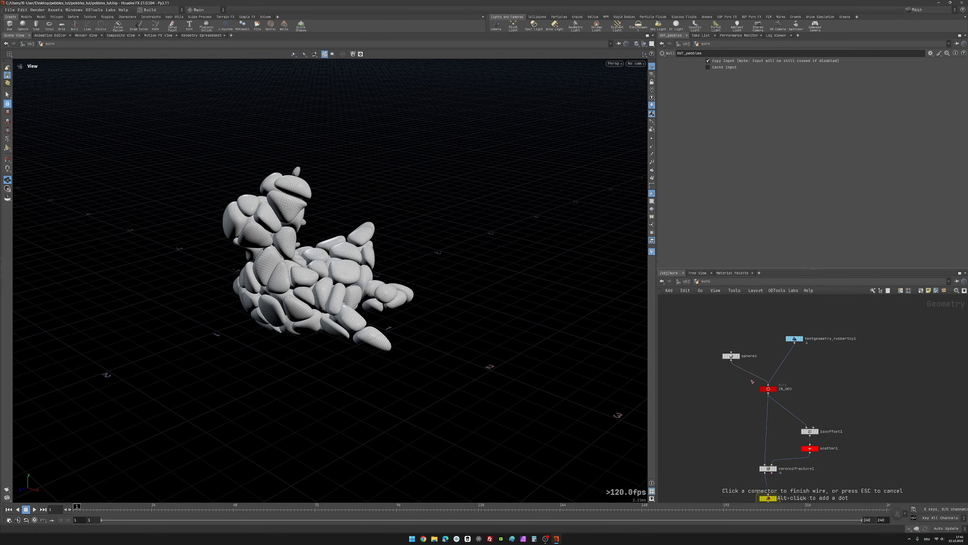
click(716, 384)
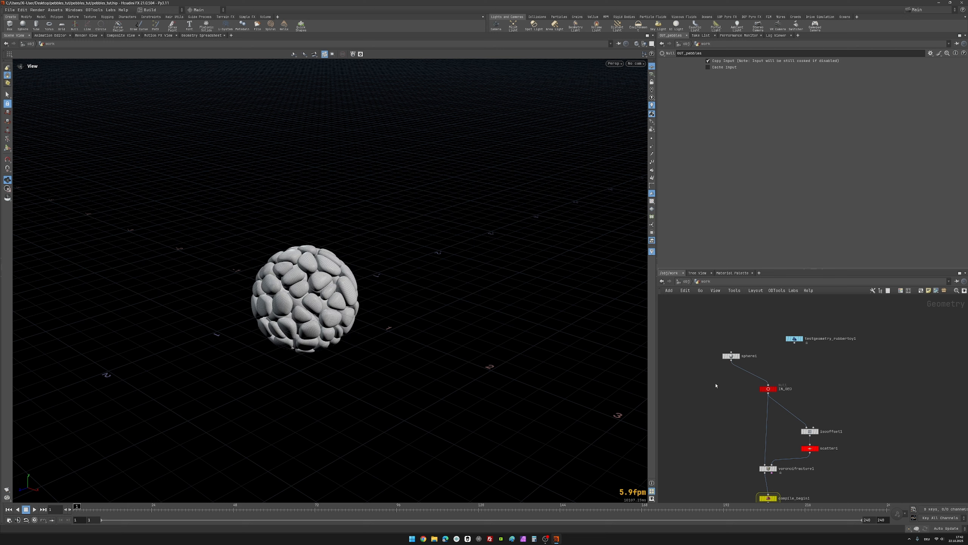
key(h)
Step: Reconnect testgeometry_rubbertoy1 to the input of IN_GEO and align it directly above that node
scroll(745, 466, up, 3)
scroll(708, 433, down, 4)
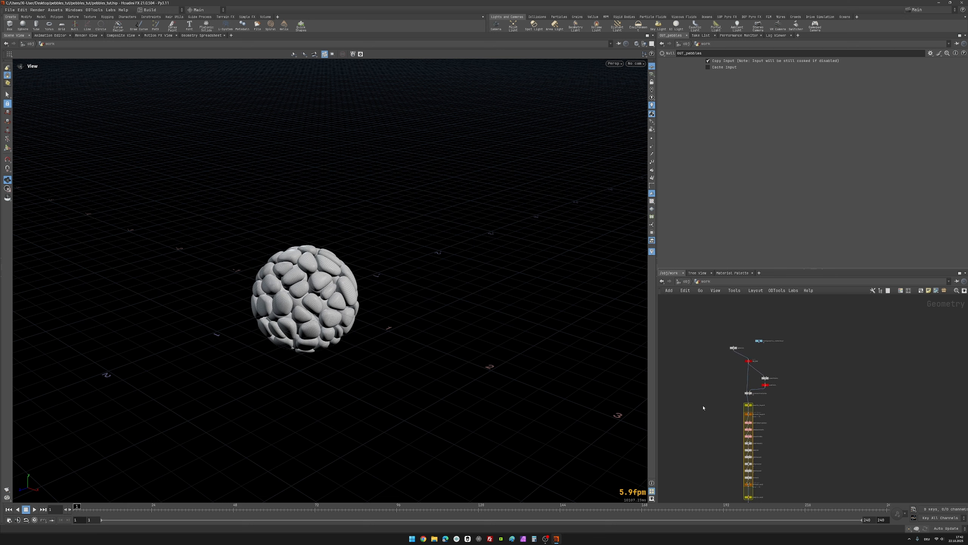
scroll(720, 344, up, 4)
scroll(721, 345, up, 2)
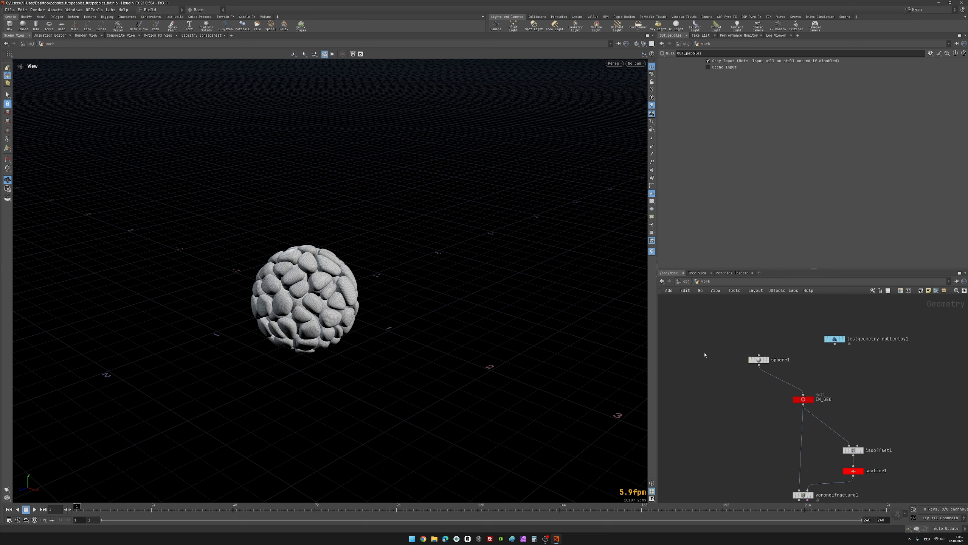
click(834, 344)
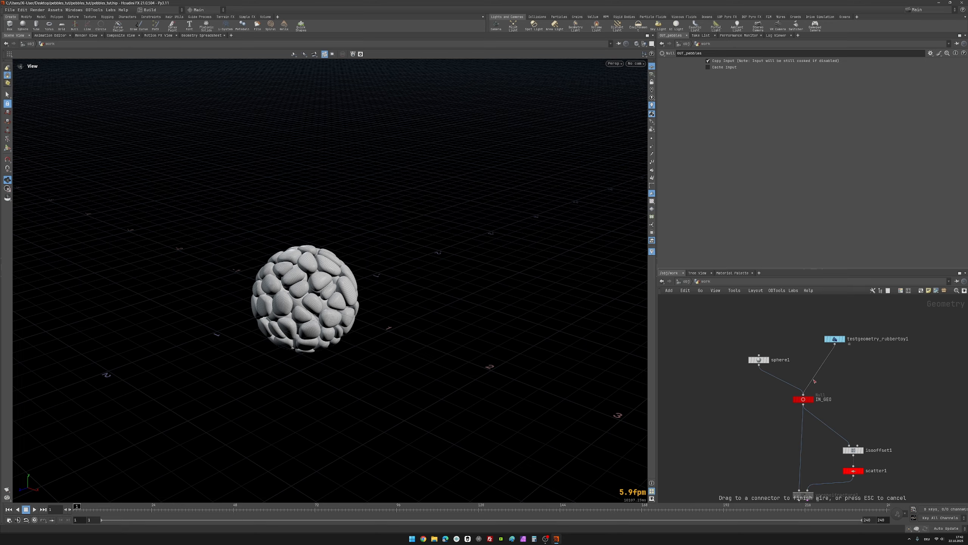
click(815, 380)
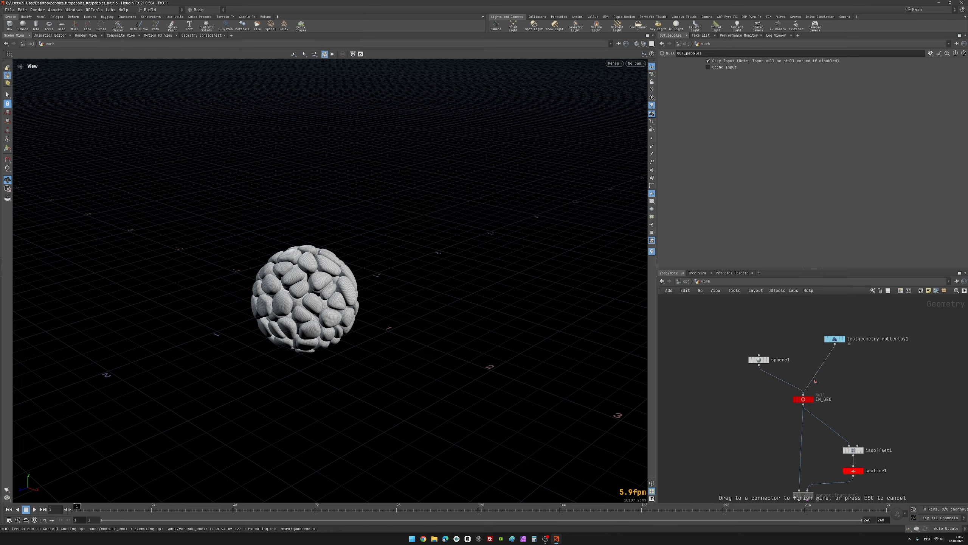
middle_drag(844, 369, 778, 390)
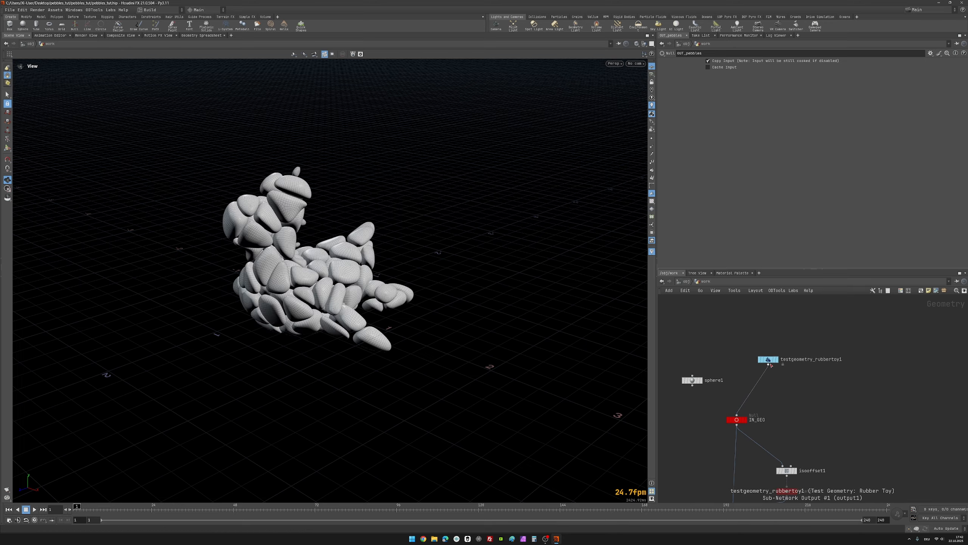
drag(768, 359, 737, 354)
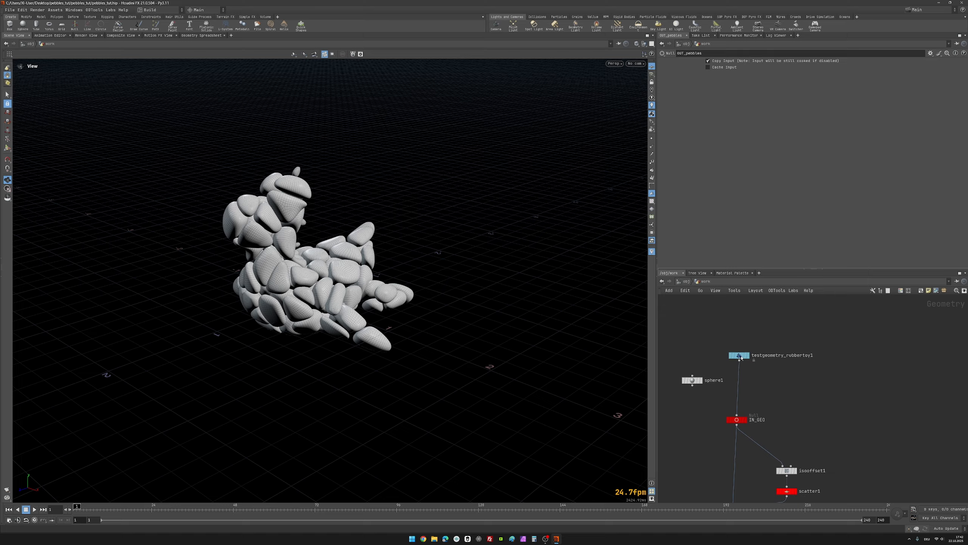
Step: Add a Box node and place it beside the wire between testgeometry_rubbertoy1 and IN_GEO, opposite sphere1
key(Tab)
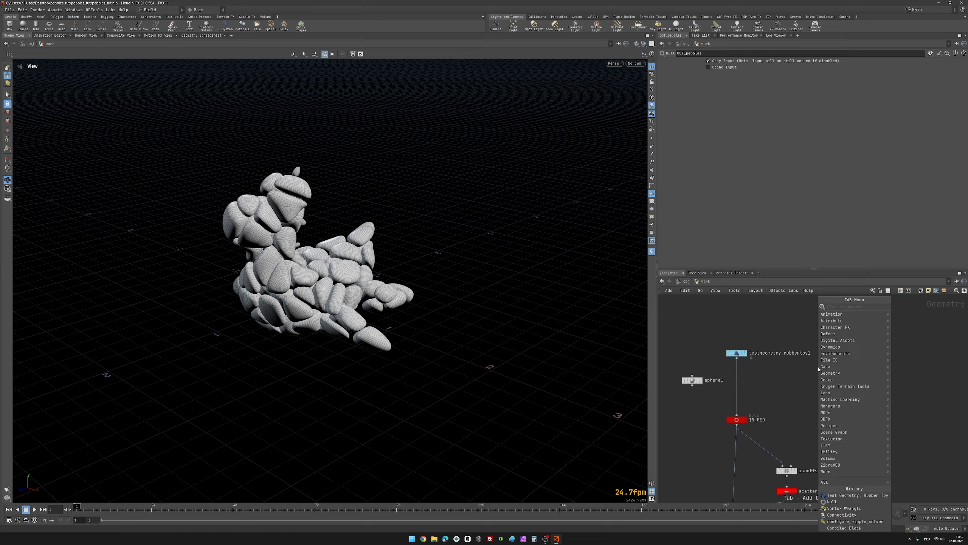
text(box)
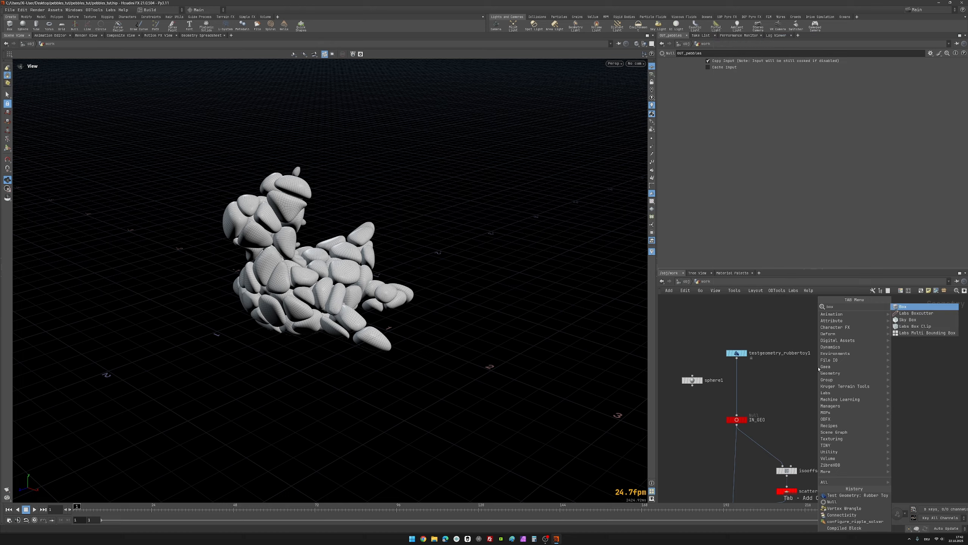
key(Return)
click(818, 369)
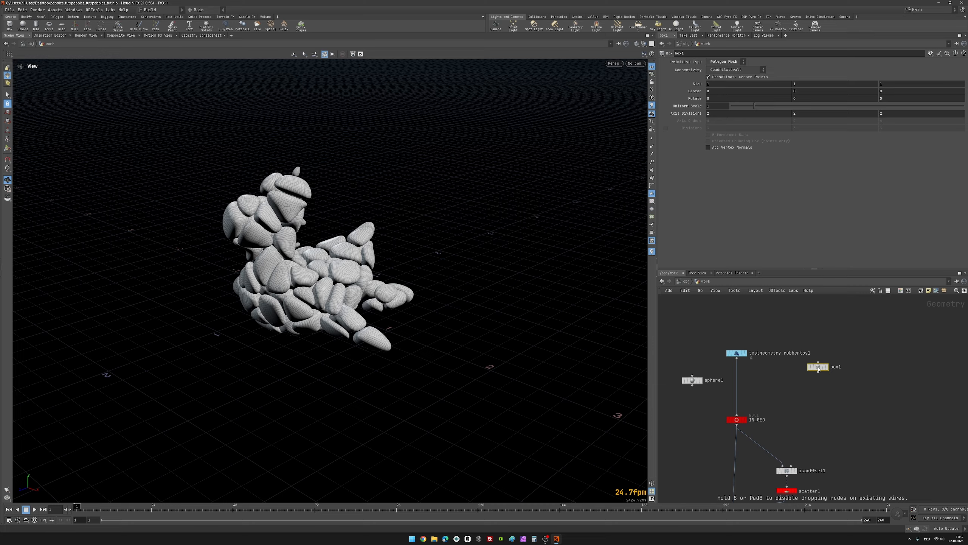
drag(818, 369, 776, 381)
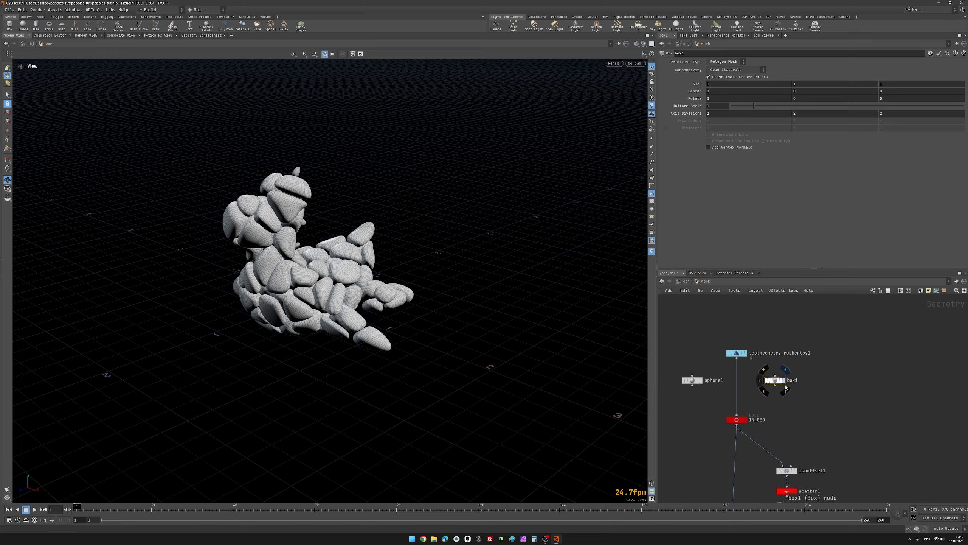
Step: Connect box1 to the input of IN_GEO in place of the rubber toy and frame the resulting pebbles in the viewport
scroll(801, 359, up, 2)
drag(802, 341, 773, 370)
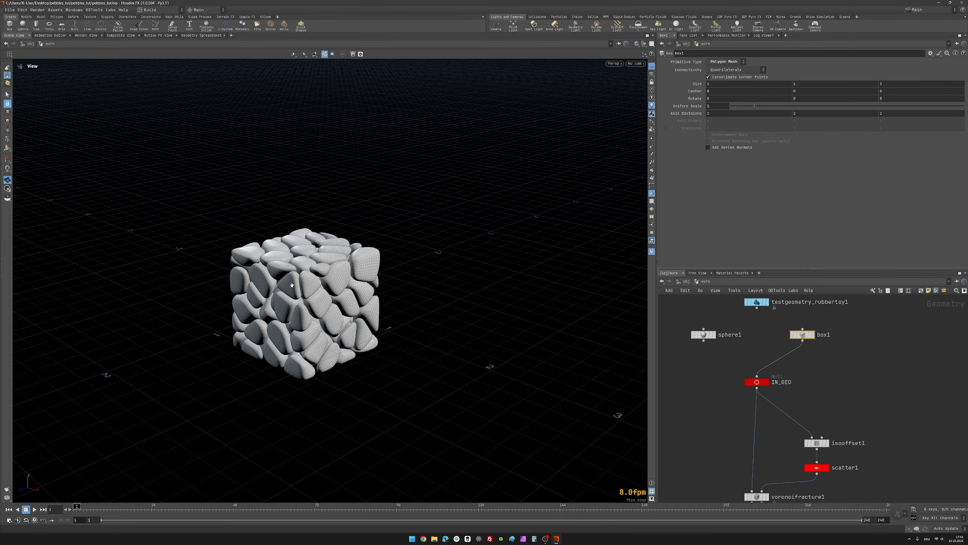
mouse_move(292, 285)
mouse_down()
mouse_move(449, 264)
mouse_move(431, 302)
mouse_move(289, 272)
mouse_move(231, 227)
mouse_move(503, 297)
mouse_move(247, 288)
mouse_move(283, 279)
mouse_up()
key(h)
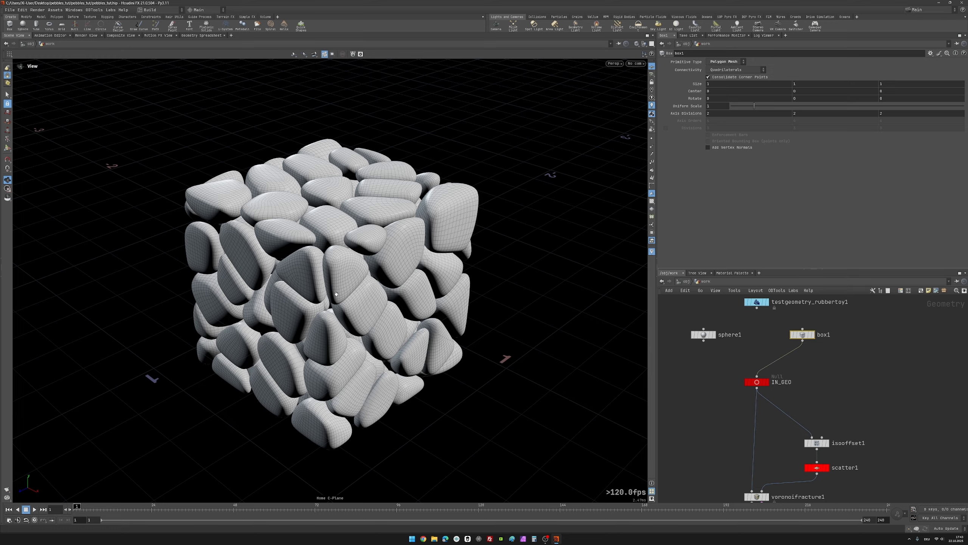
Step: Select OUT_pebbles and review the complete node chain from the input geometry down to the pebble output
middle_drag(823, 328, 815, 349)
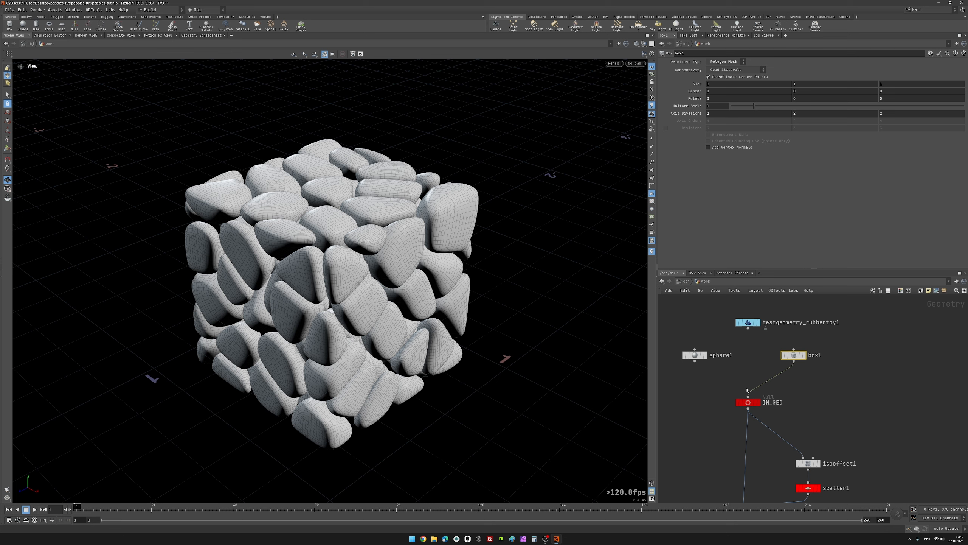
scroll(747, 390, down, 5)
middle_drag(722, 490, 723, 323)
scroll(730, 417, up, 4)
drag(731, 418, 812, 451)
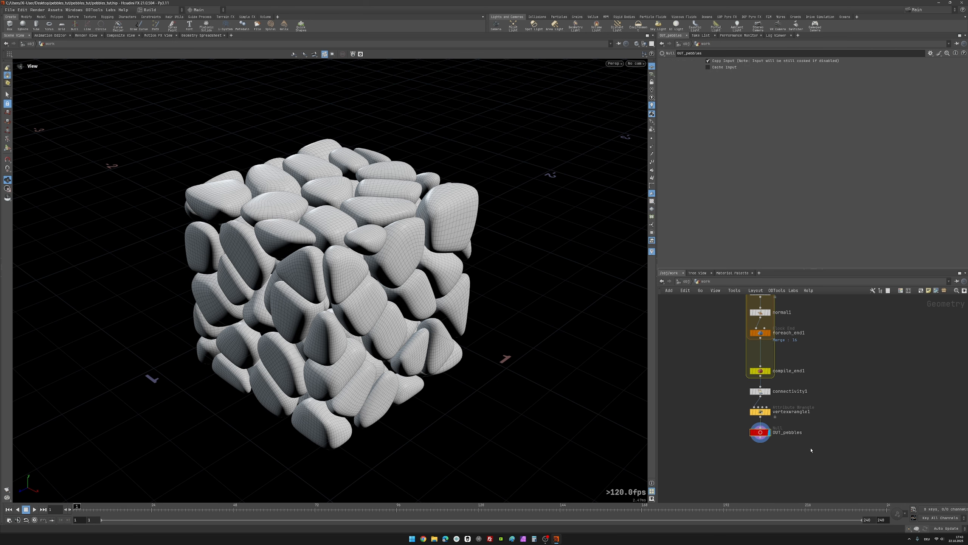
scroll(828, 395, down, 5)
middle_drag(827, 398, 826, 352)
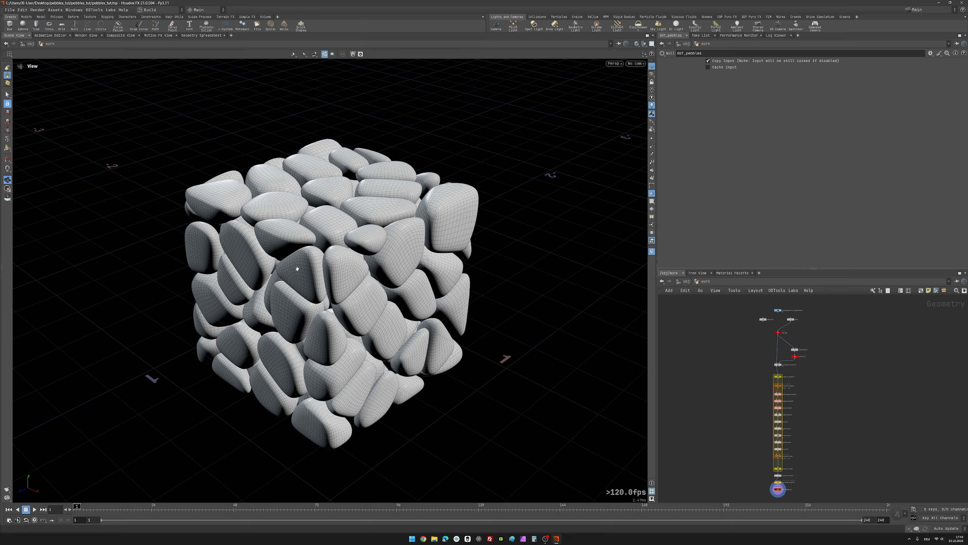